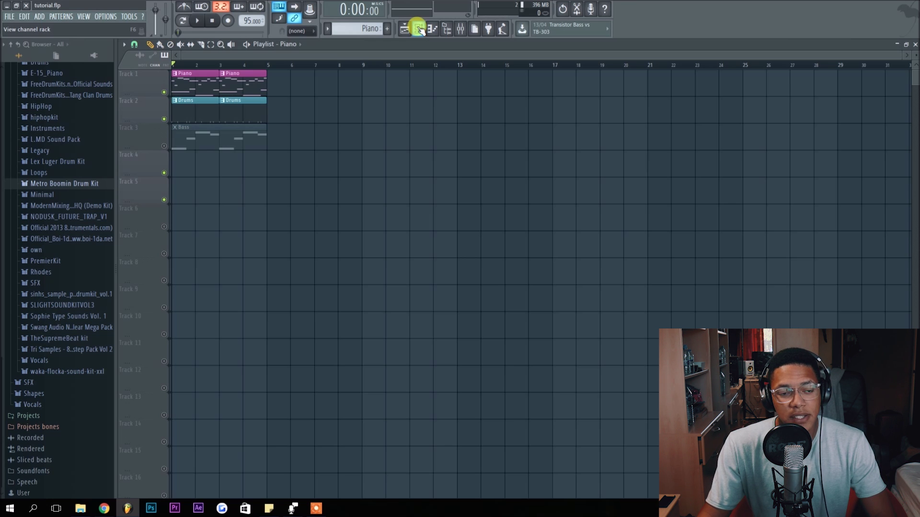
# Open the Full Grand channel of the Piano pattern in the piano roll and examine its two-bar melody
pyautogui.click(418, 29)
pyautogui.rightClick(268, 246)
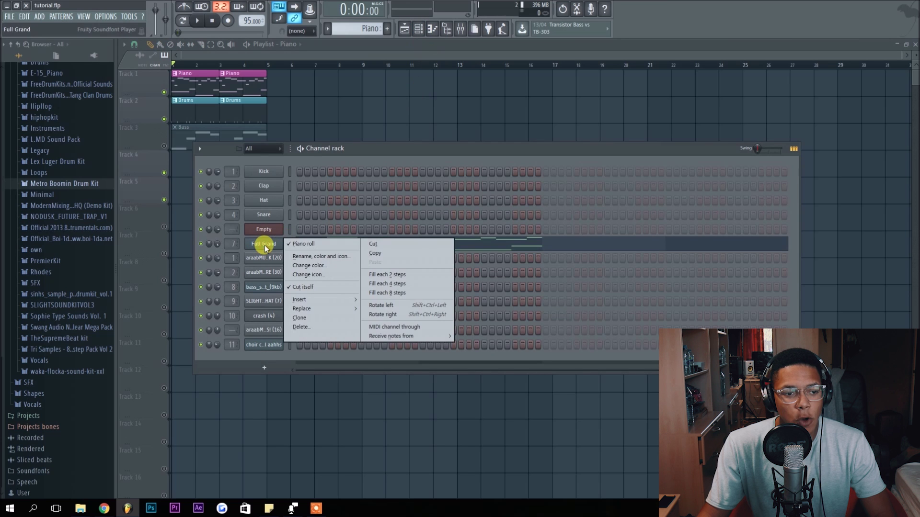
pyautogui.rightClick(268, 246)
pyautogui.rightClick(267, 247)
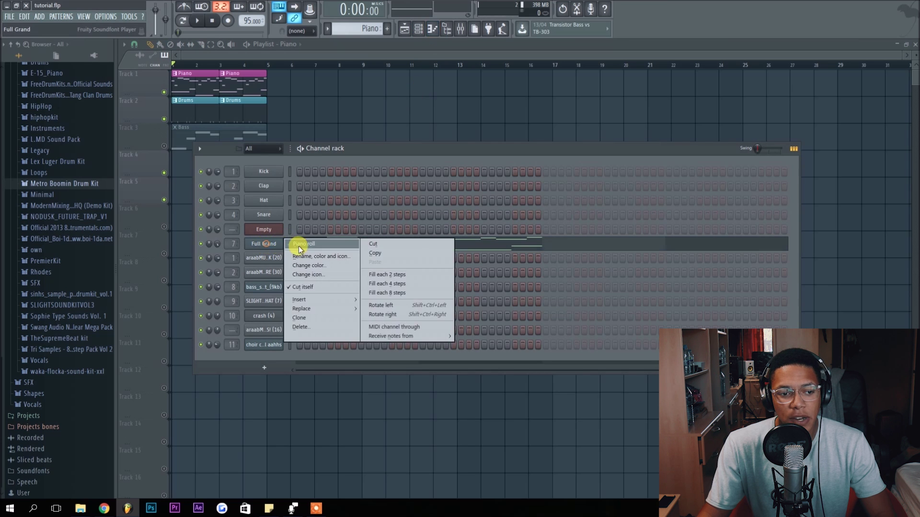
pyautogui.click(298, 246)
pyautogui.scroll(-3, 290, 228)
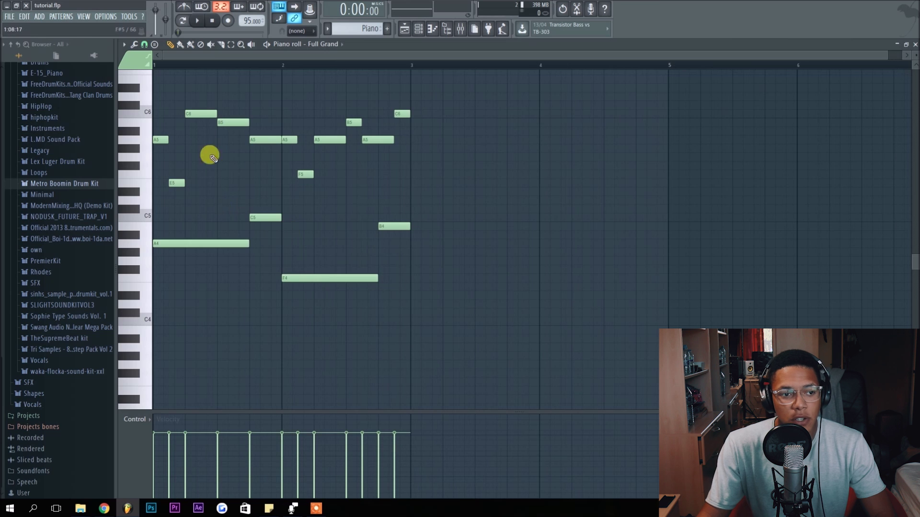
pyautogui.scroll(4, 180, 174)
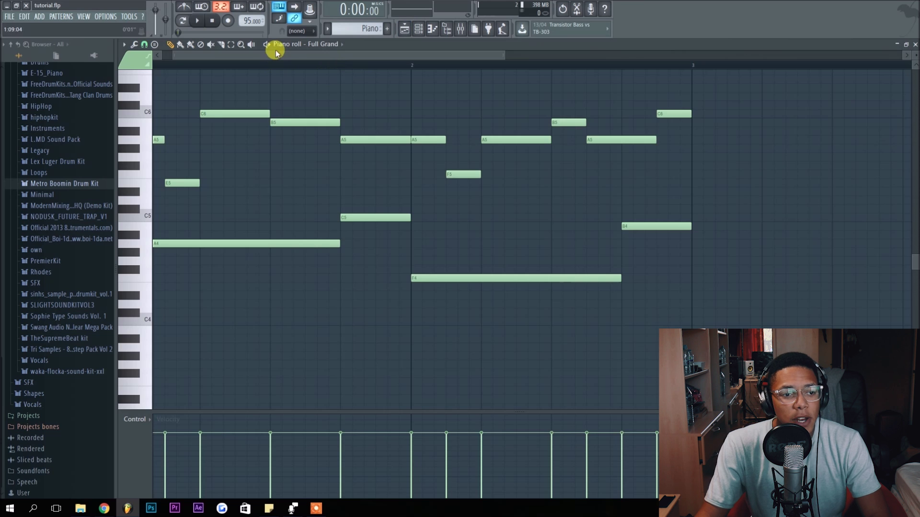
pyautogui.moveTo(275, 54); pyautogui.dragTo(164, 58)
pyautogui.scroll(-3, 263, 257)
pyautogui.scroll(5, 262, 257)
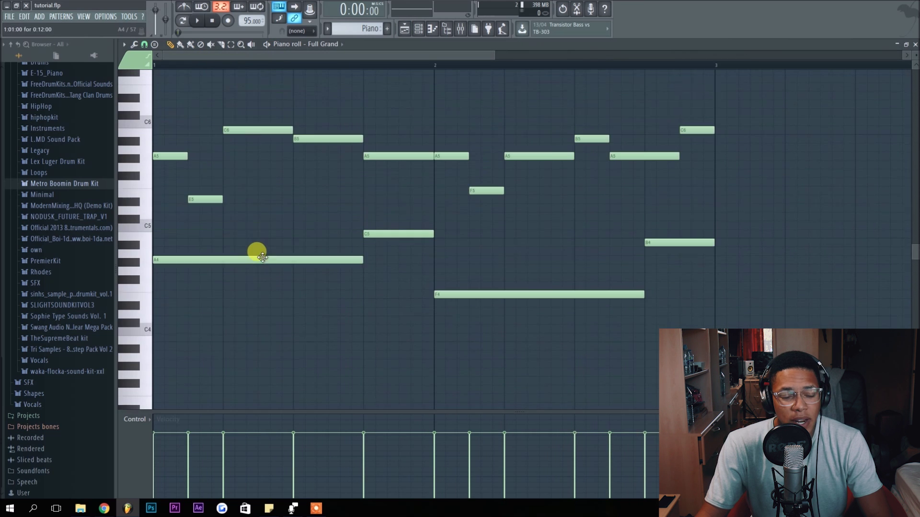
pyautogui.scroll(1, 263, 257)
# Solo the Full Grand channel and play the piano part back on its own
pyautogui.click(419, 28)
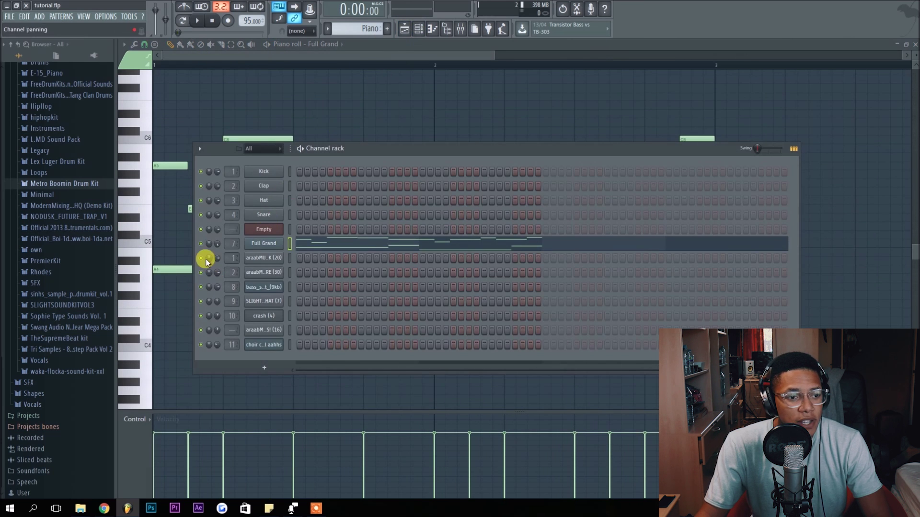
pyautogui.rightClick(204, 245)
pyautogui.click(217, 252)
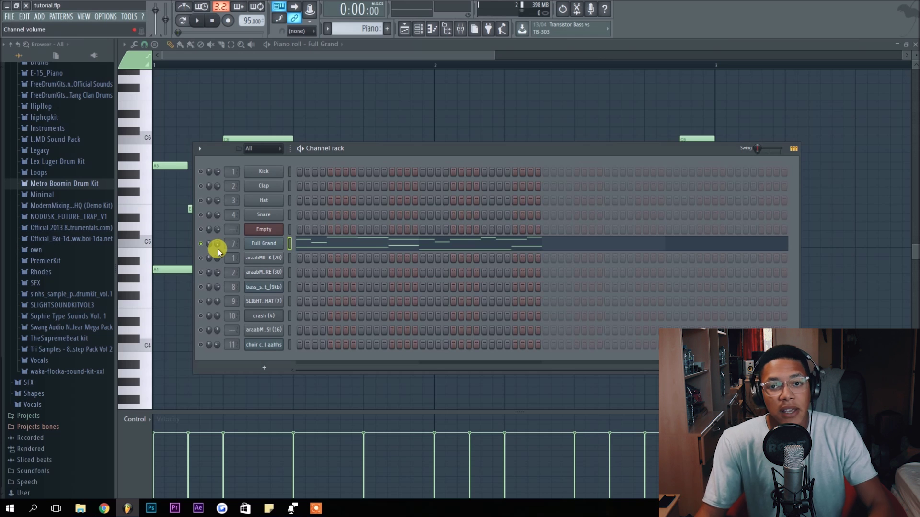
pyautogui.press('space')
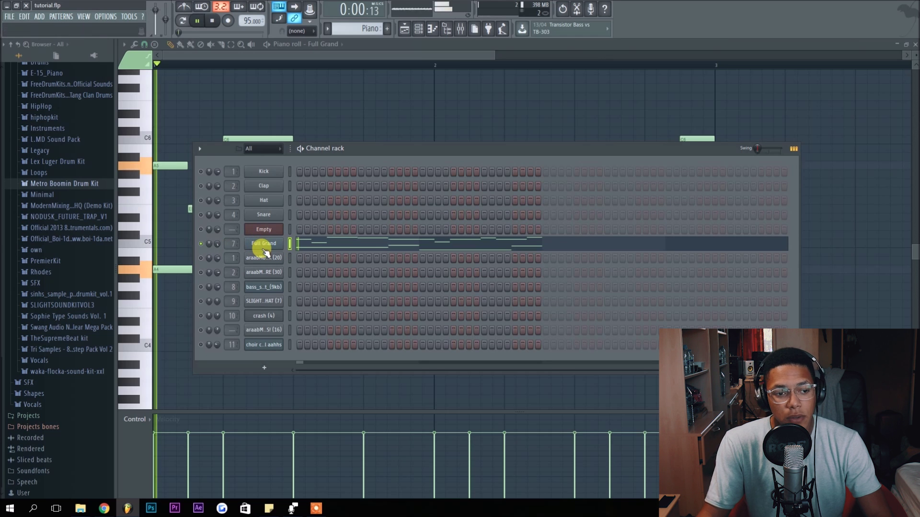
pyautogui.click(349, 59)
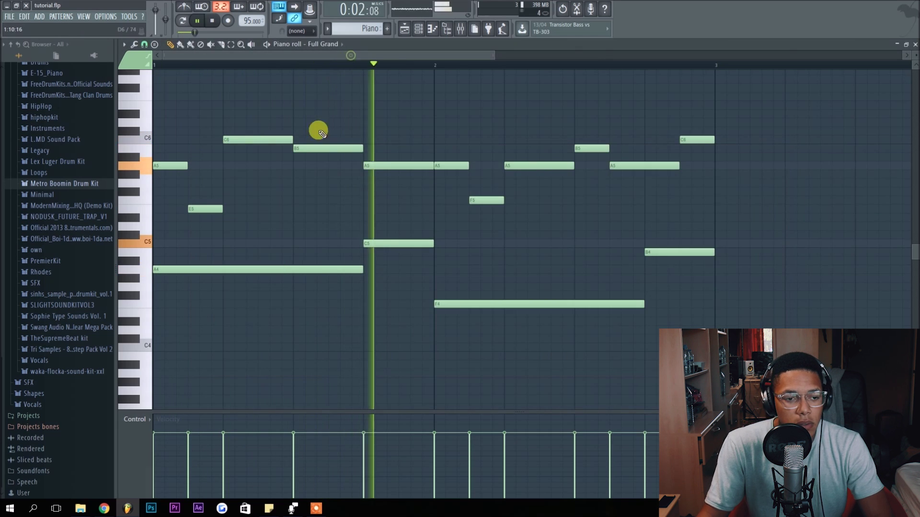
pyautogui.scroll(-3, 158, 291)
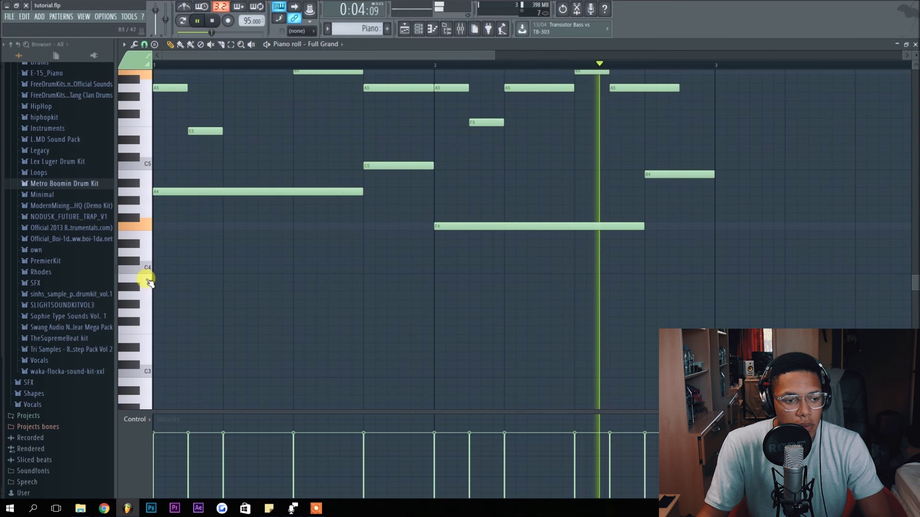
pyautogui.press('space')
pyautogui.click(136, 314)
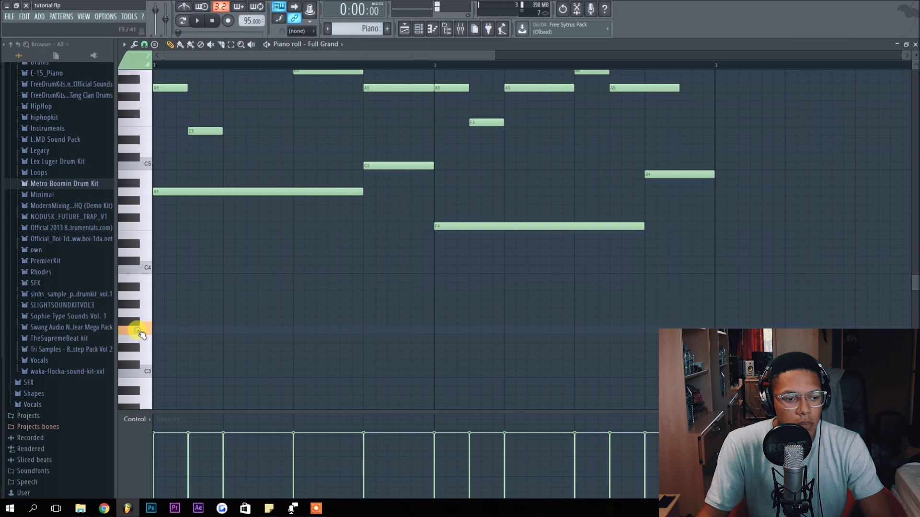
pyautogui.press('space')
pyautogui.moveTo(222, 330); pyautogui.dragTo(291, 330)
pyautogui.press('space')
pyautogui.moveTo(431, 312); pyautogui.dragTo(441, 299)
pyautogui.press('space')
pyautogui.rightClick(441, 297)
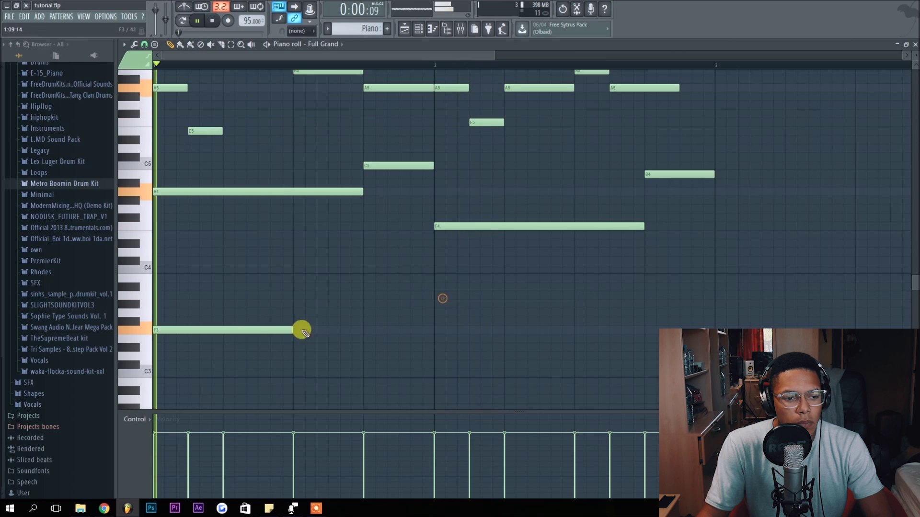
pyautogui.rightClick(288, 330)
pyautogui.press('space')
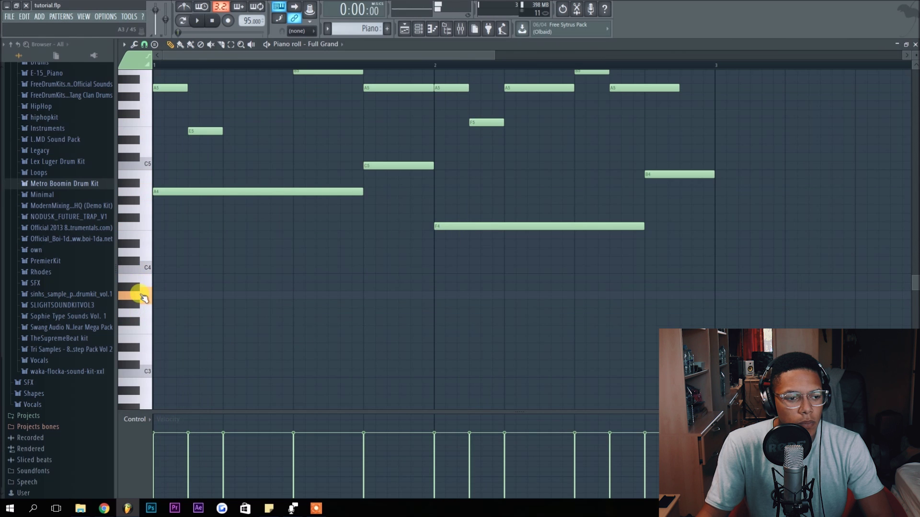
# Add an A3 note beneath the A4 and an F3 note beneath the F4, matching their lengths, and play them back
pyautogui.press('space')
pyautogui.moveTo(288, 295); pyautogui.dragTo(364, 294)
pyautogui.click(434, 330)
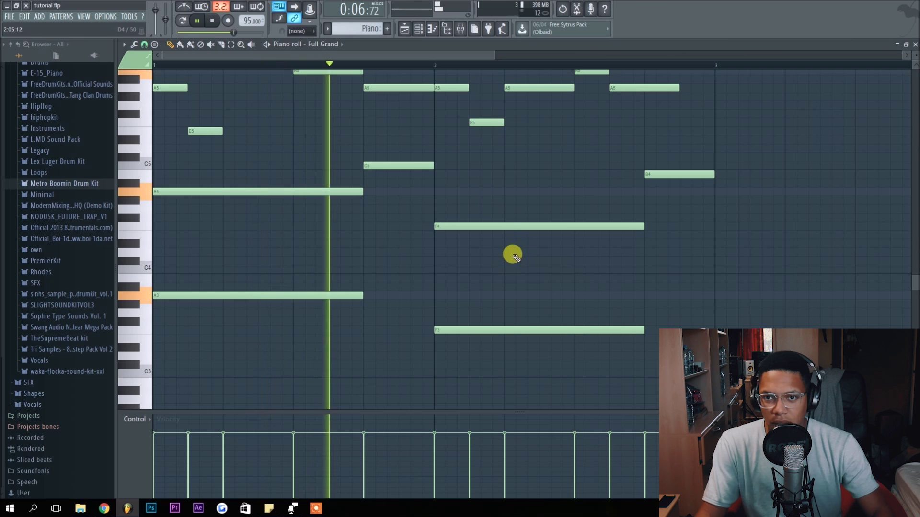
pyautogui.scroll(5, 509, 278)
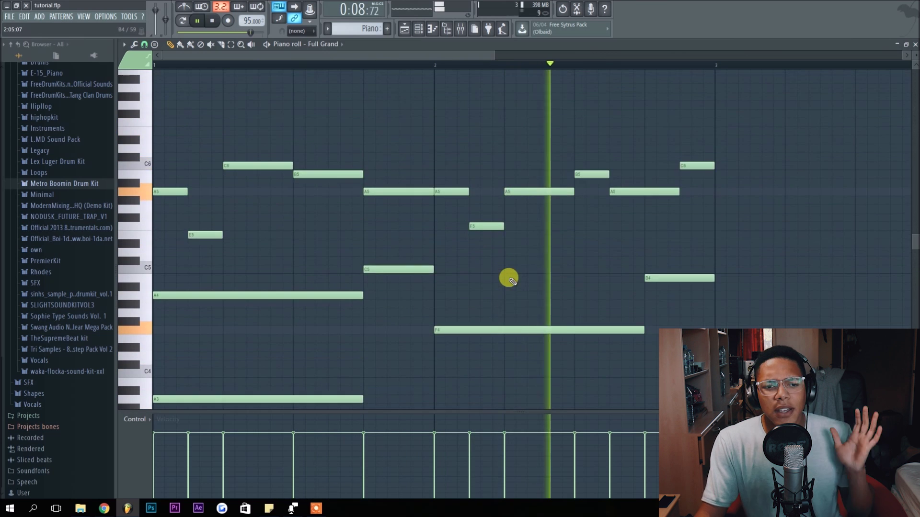
pyautogui.scroll(-4, 508, 272)
pyautogui.scroll(1, 509, 267)
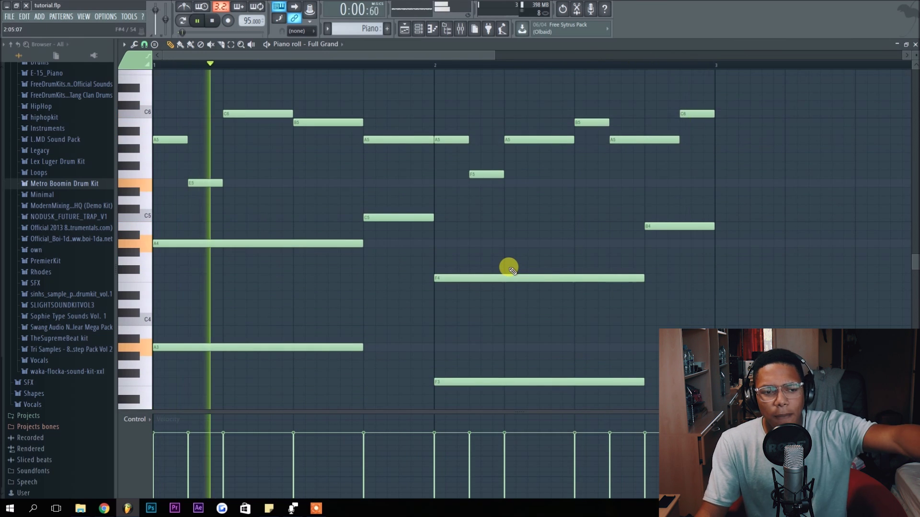
pyautogui.scroll(-1, 511, 270)
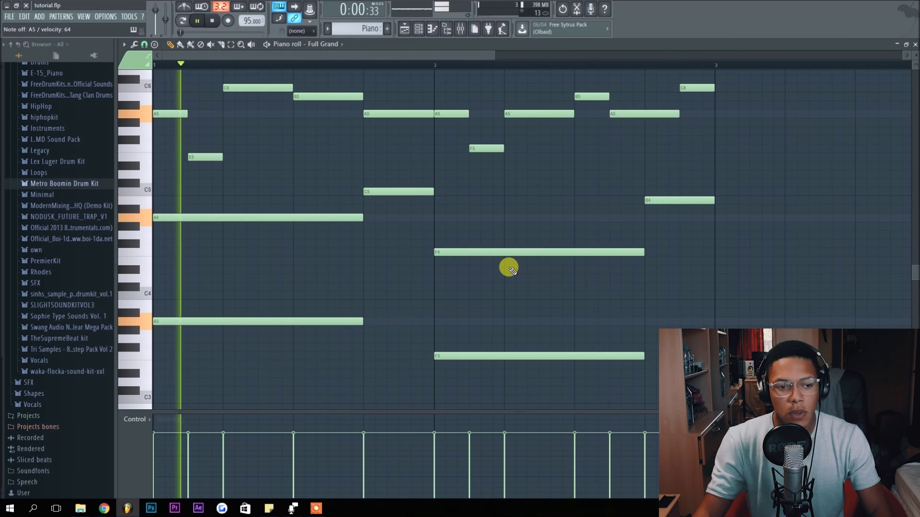
# Add a short E6 harmony note above the second half of the first bar's C6 note
pyautogui.scroll(3, 258, 132)
pyautogui.click(257, 102)
pyautogui.rightClick(273, 104)
pyautogui.press('space')
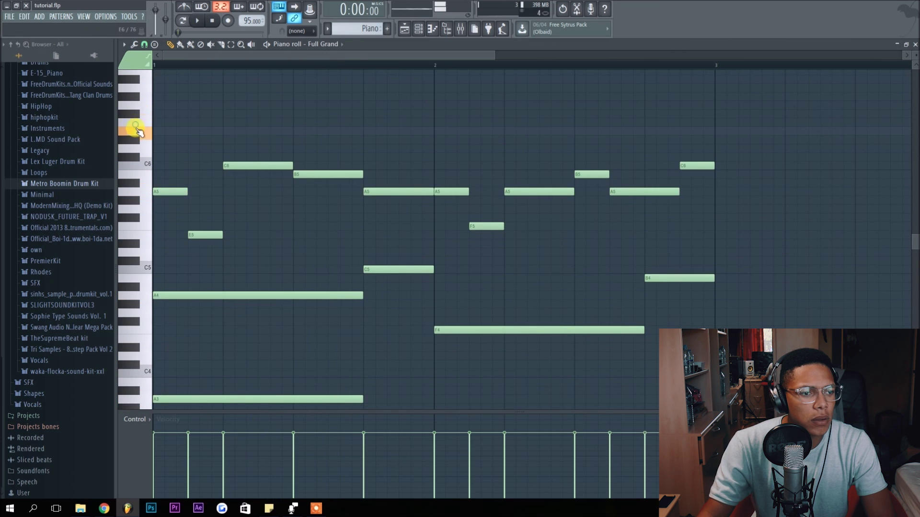
pyautogui.press('space')
pyautogui.press('space')
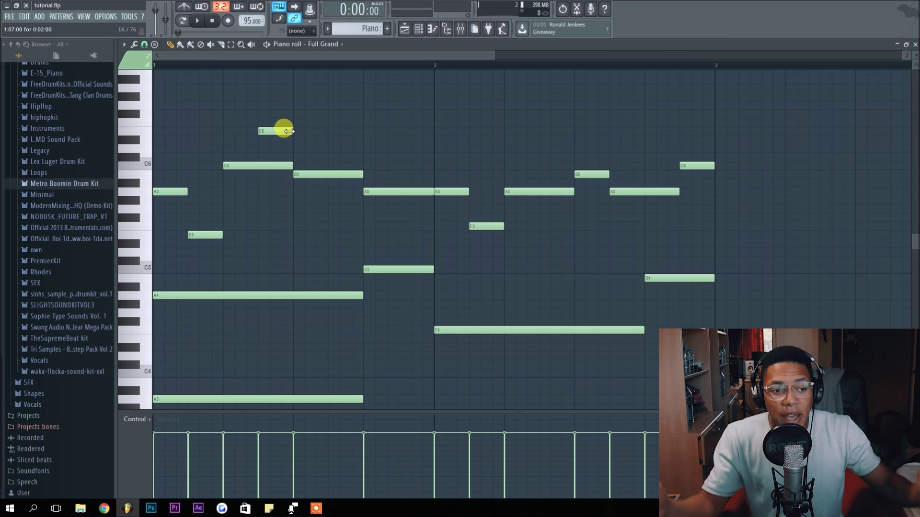
# Add short D6 and C6 harmony notes above the second halves of the first bar's B5 and final A5 notes
pyautogui.press('space')
pyautogui.click(294, 139)
pyautogui.press('space')
pyautogui.moveTo(315, 142); pyautogui.dragTo(386, 160)
pyautogui.press('space')
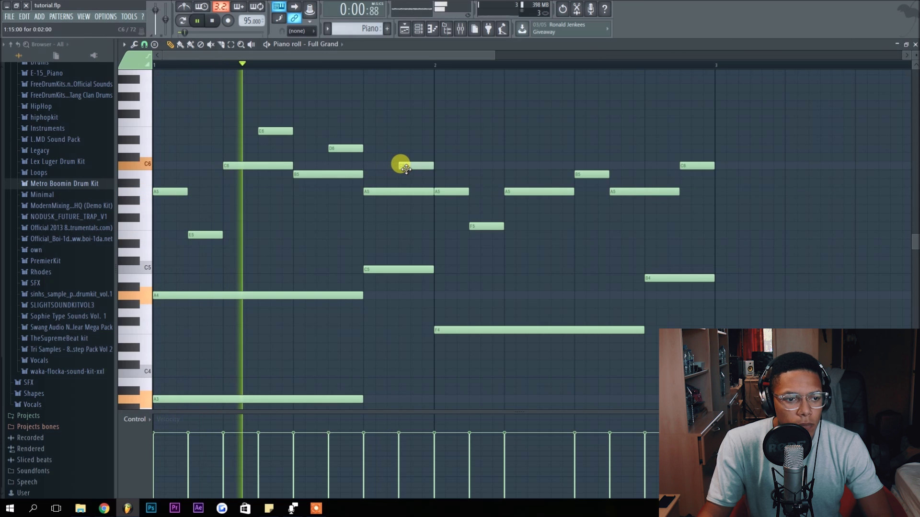
# Add short C6, B5 and A5 notes in the second bar and lower the bar's original B5 note to F5
pyautogui.click(555, 165)
pyautogui.click(681, 192)
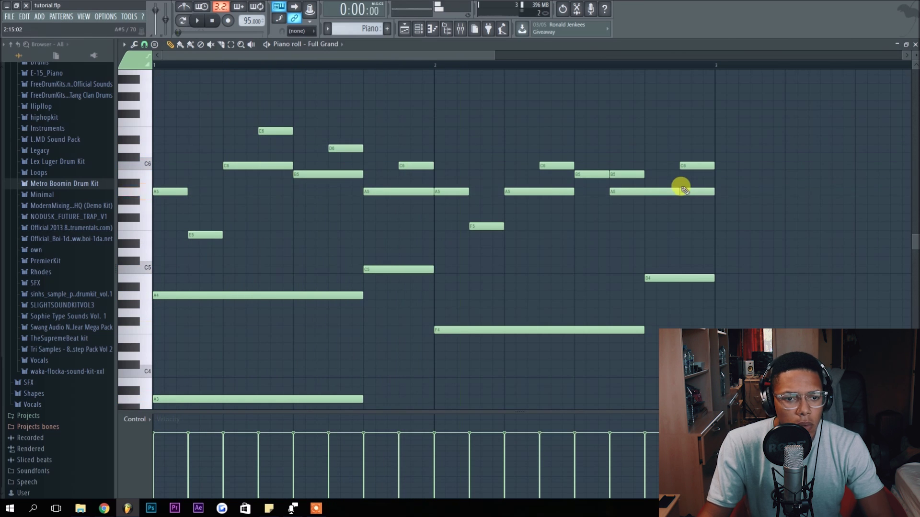
pyautogui.click(637, 174)
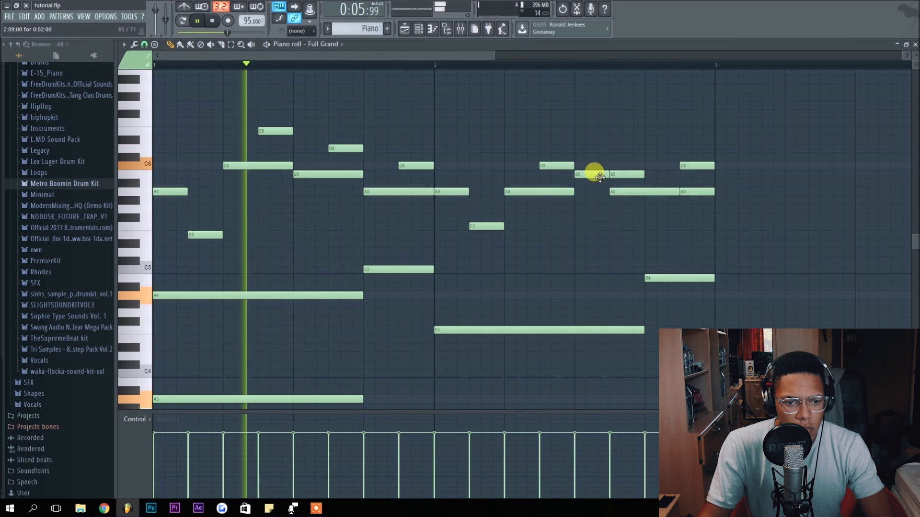
pyautogui.moveTo(592, 175); pyautogui.dragTo(595, 235)
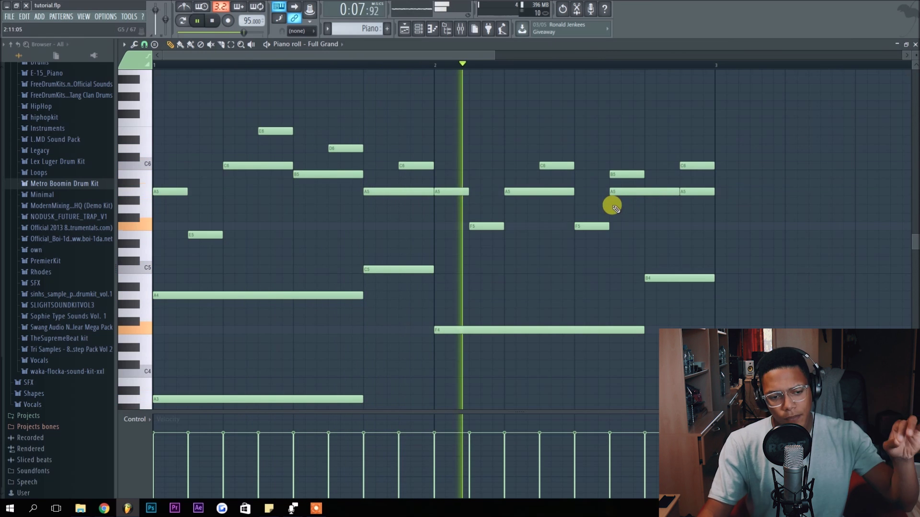
# Return to the playlist, unsolo the Full Grand channel so all channels are active, and play the arrangement
pyautogui.click(406, 31)
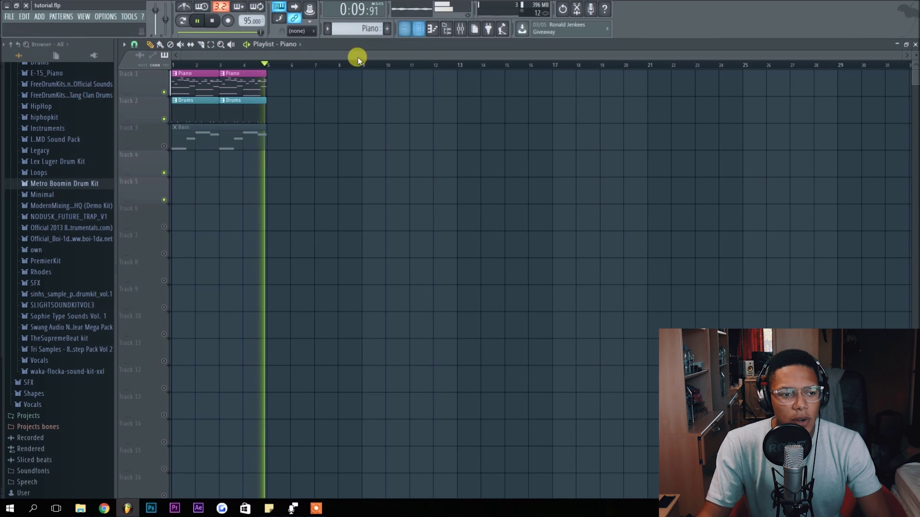
pyautogui.click(418, 29)
pyautogui.press('space')
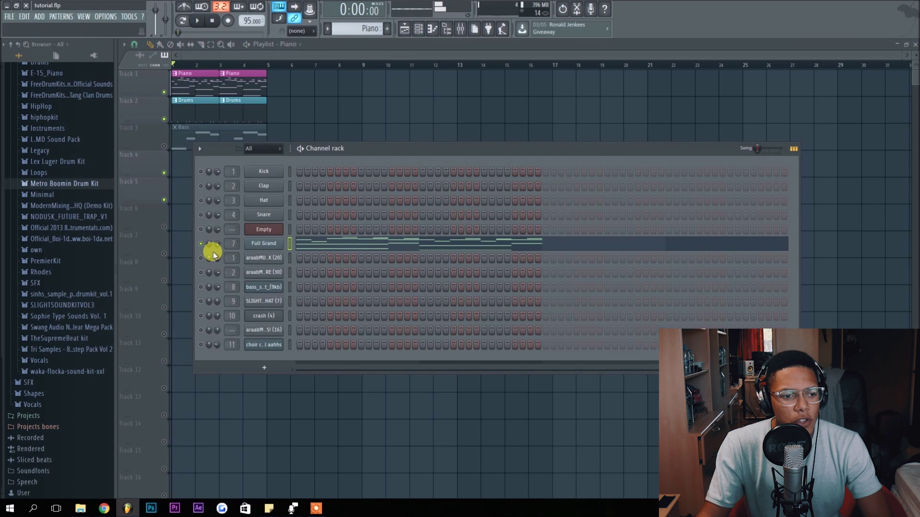
pyautogui.rightClick(201, 245)
pyautogui.click(211, 249)
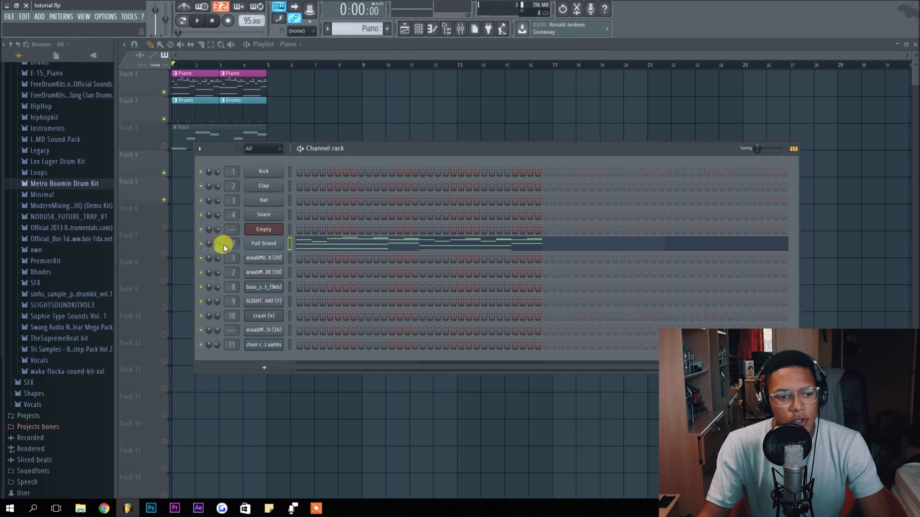
pyautogui.click(377, 57)
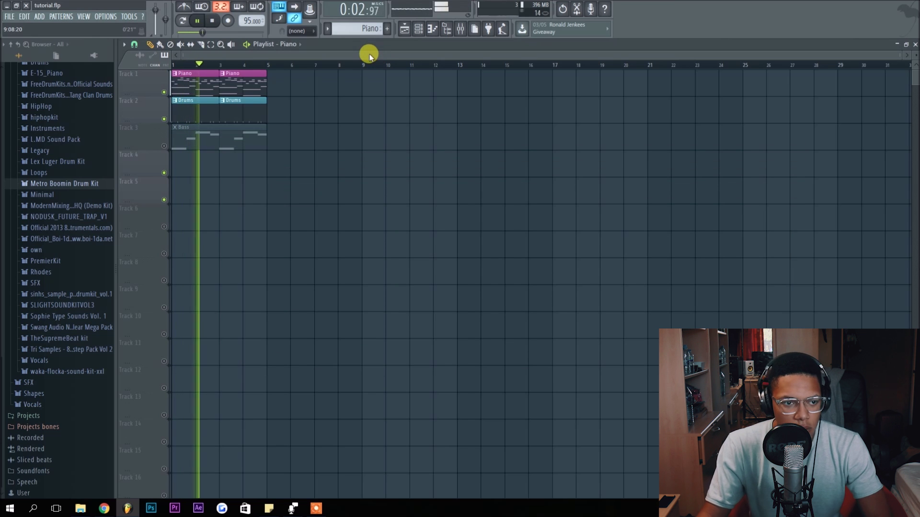
pyautogui.press('space')
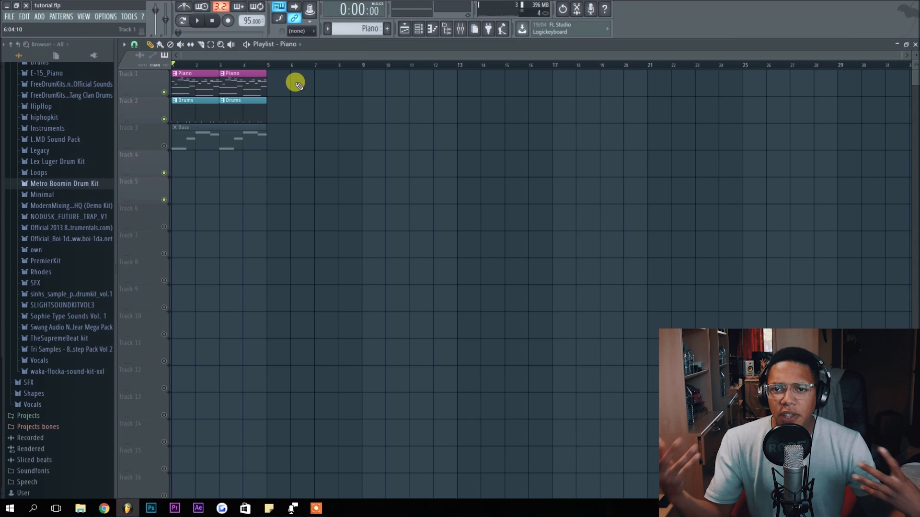
# Select the Drums pattern, open the araabMUZIK KICK (20) channel in the piano roll, and start playback
pyautogui.doubleClick(194, 110)
pyautogui.click(418, 30)
pyautogui.click(405, 30)
pyautogui.click(419, 31)
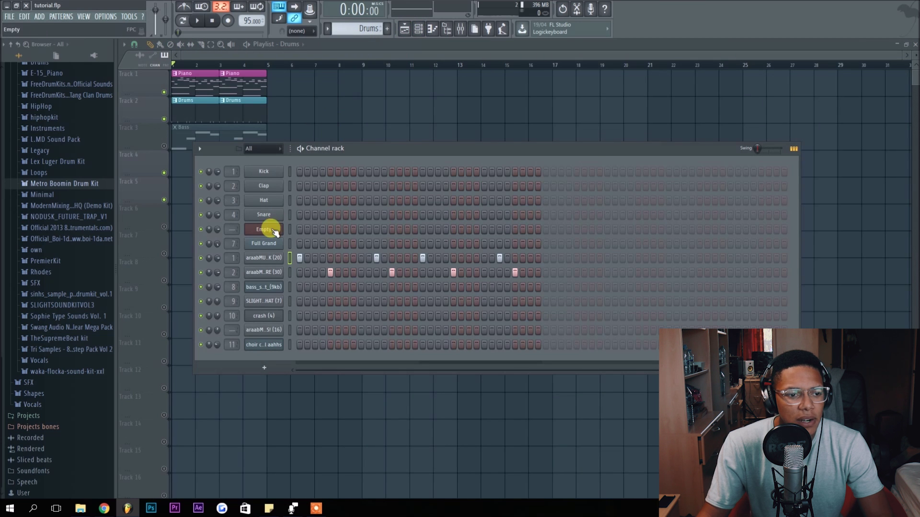
pyautogui.rightClick(271, 261)
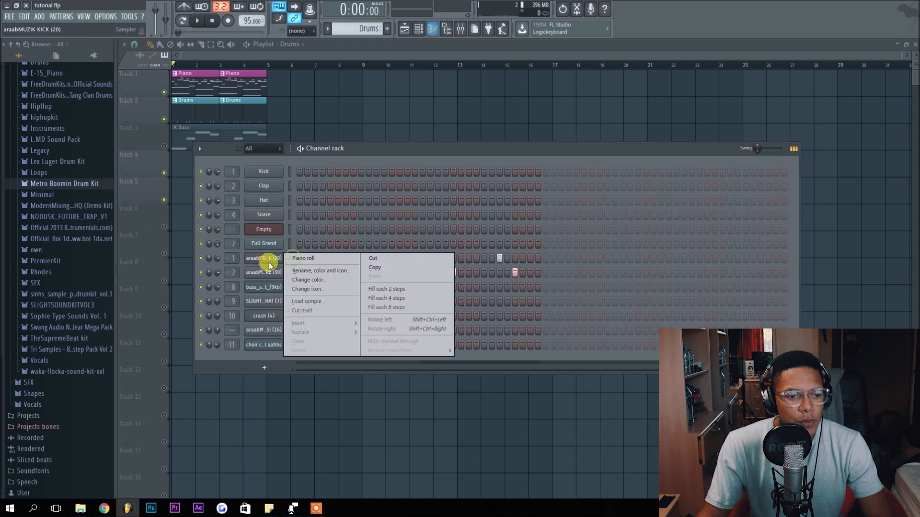
pyautogui.click(302, 259)
pyautogui.press('space')
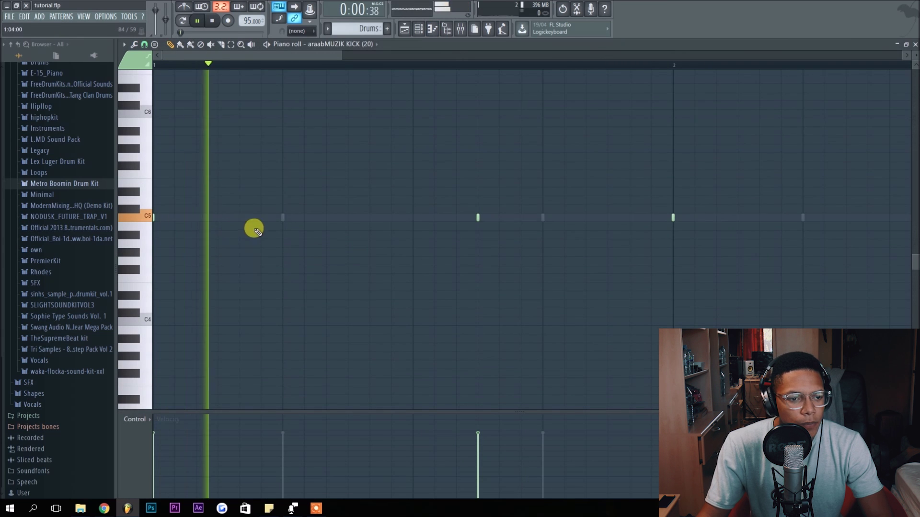
# Add an extra C5 kick note shortly before the second kick, lower its velocity to about 27%, and play it back
pyautogui.click(457, 218)
pyautogui.press('space')
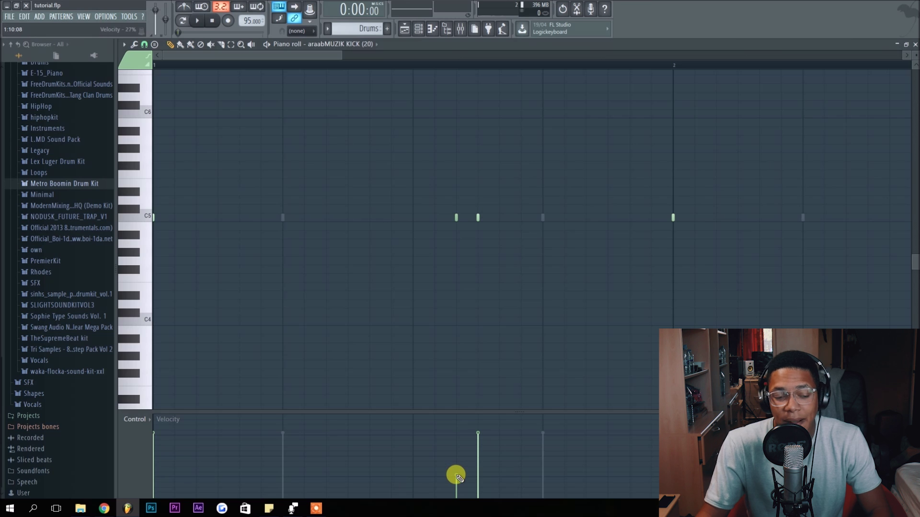
pyautogui.press('space')
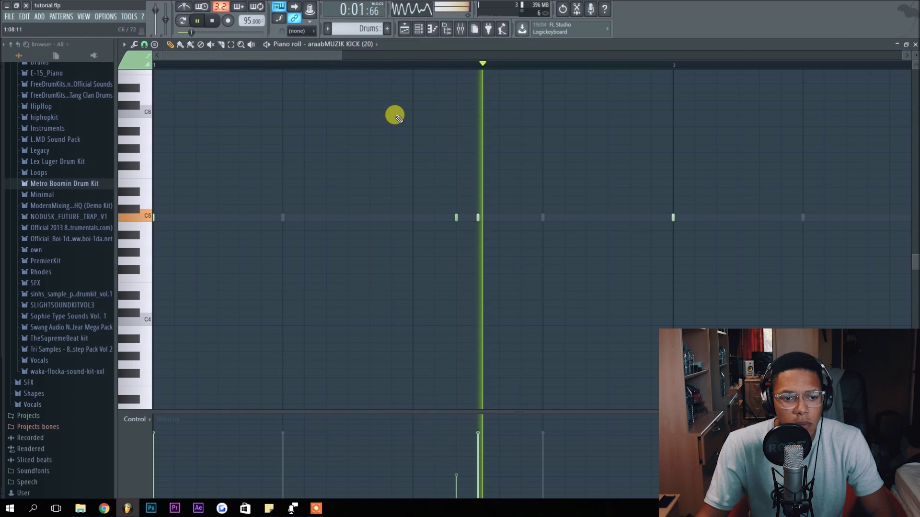
pyautogui.press('space')
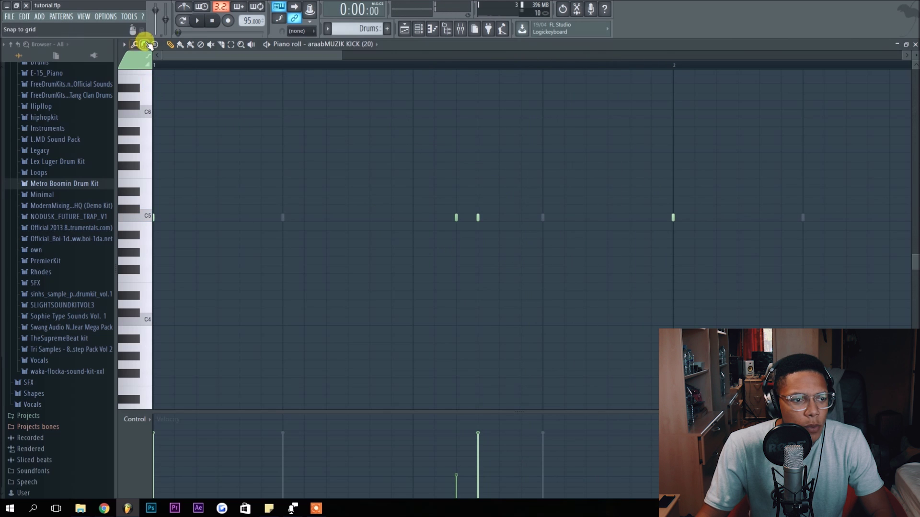
# Set a finer grid snap in the piano roll and move the quiet kick note closer to the second kick
pyautogui.click(146, 45)
pyautogui.click(165, 109)
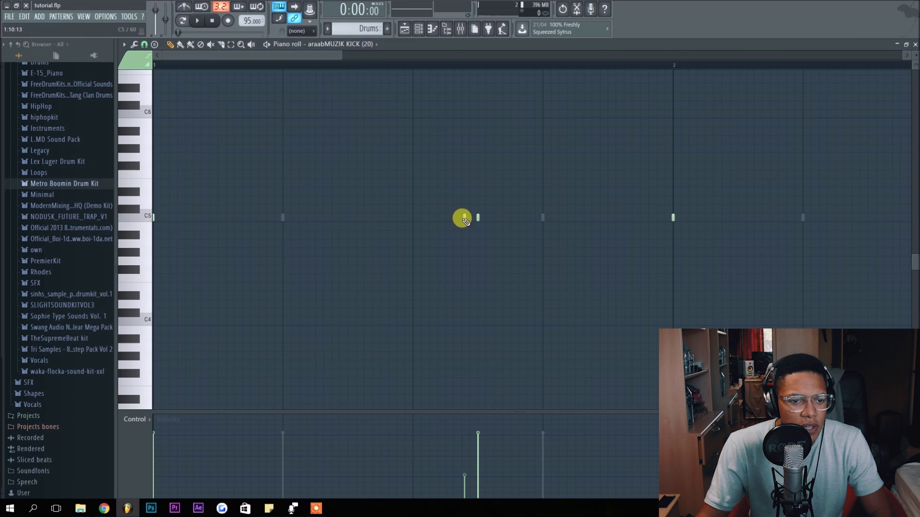
# Play back the kick pattern and add a slightly softer C5 kick note about half a beat before bar 2
pyautogui.press('space')
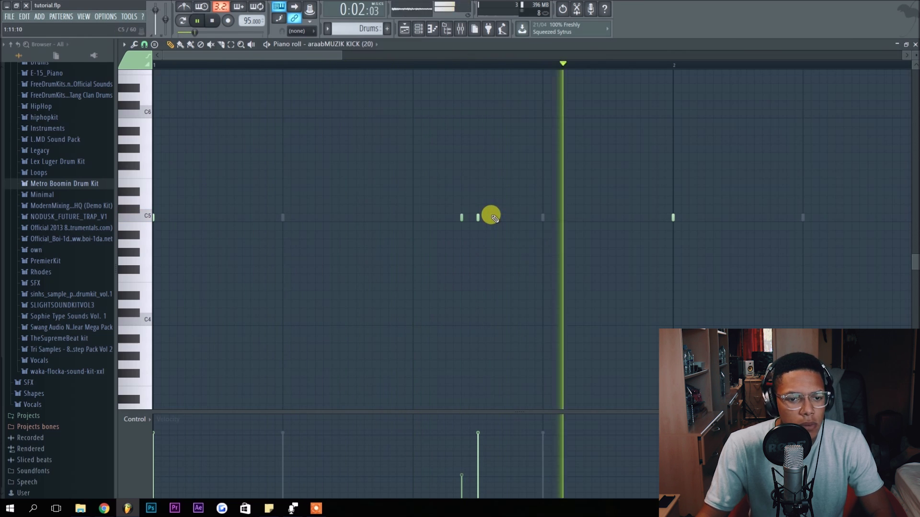
pyautogui.scroll(-2, 737, 230)
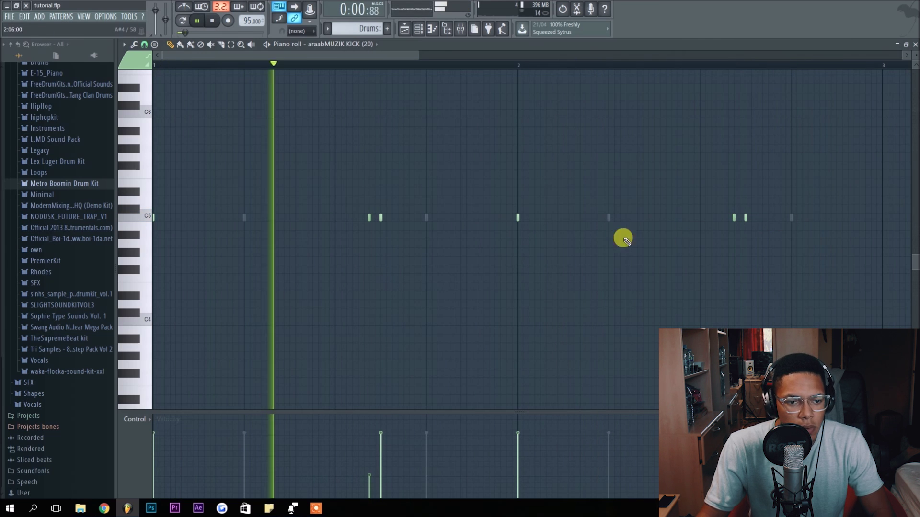
pyautogui.scroll(-1, 730, 238)
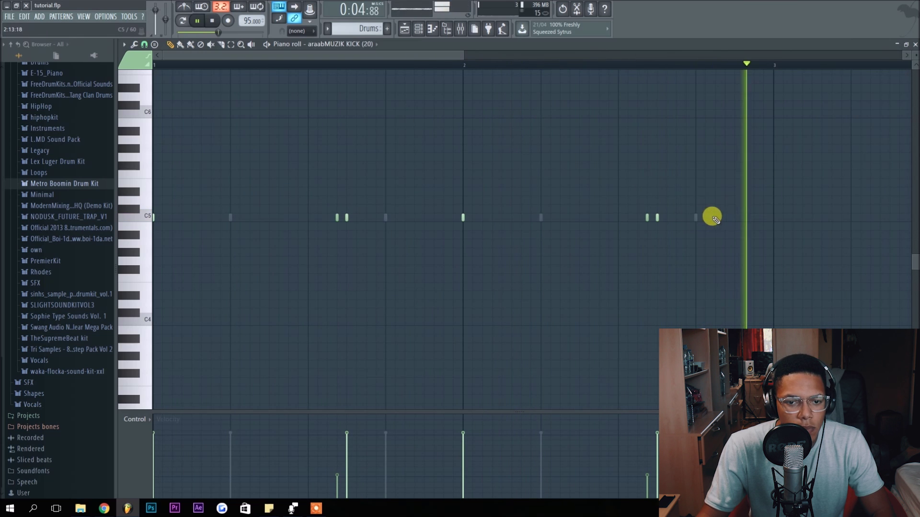
pyautogui.press('space')
pyautogui.press('space')
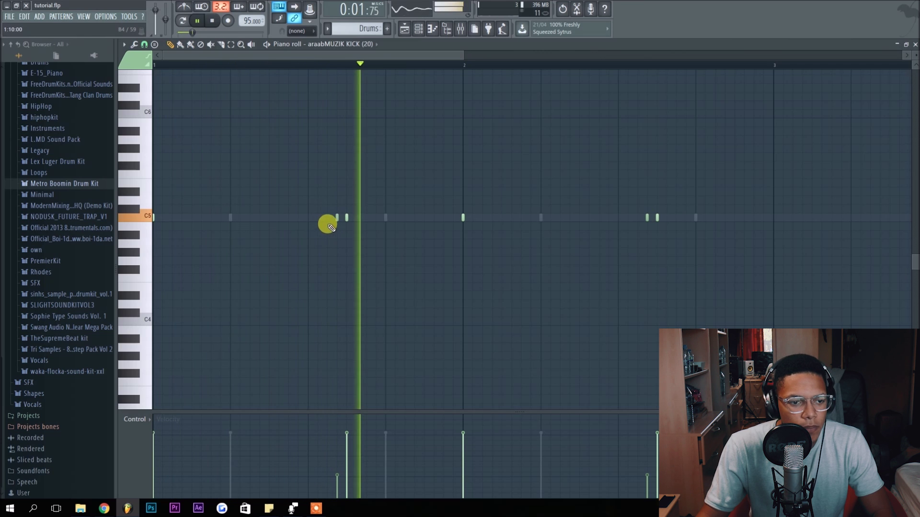
pyautogui.click(424, 217)
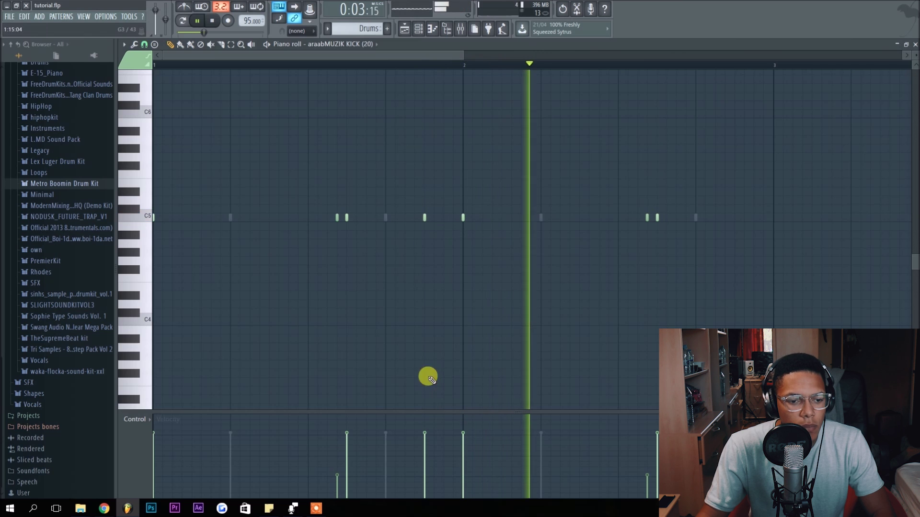
# Try an extra quieter C5 kick at two positions after the last kick of bar 2, removing it each time
pyautogui.click(684, 218)
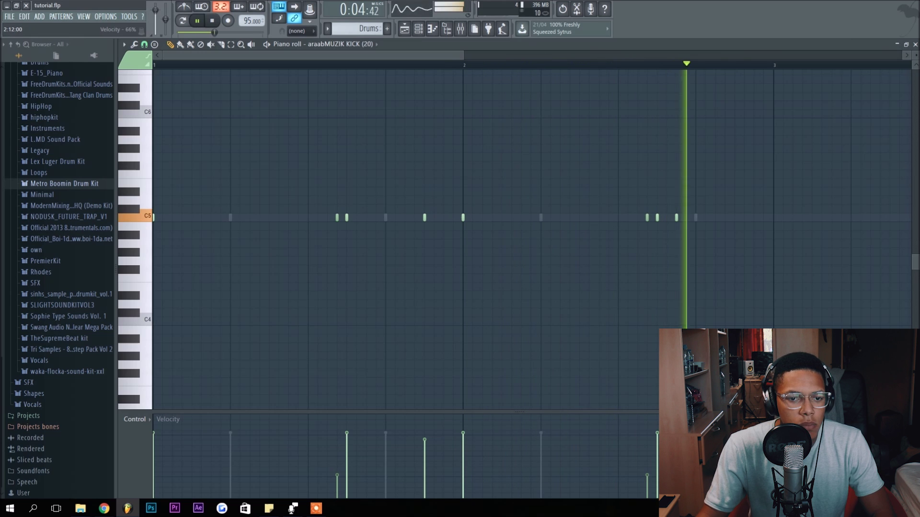
pyautogui.rightClick(676, 217)
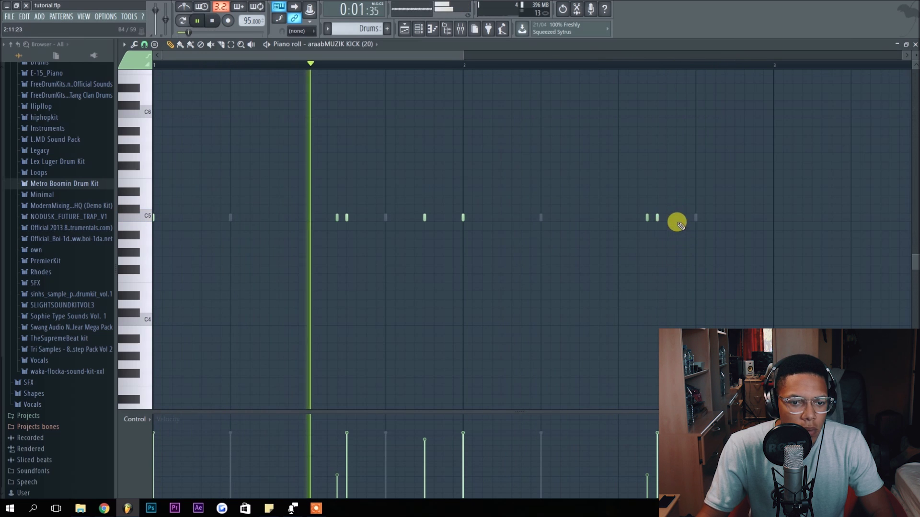
pyautogui.click(688, 218)
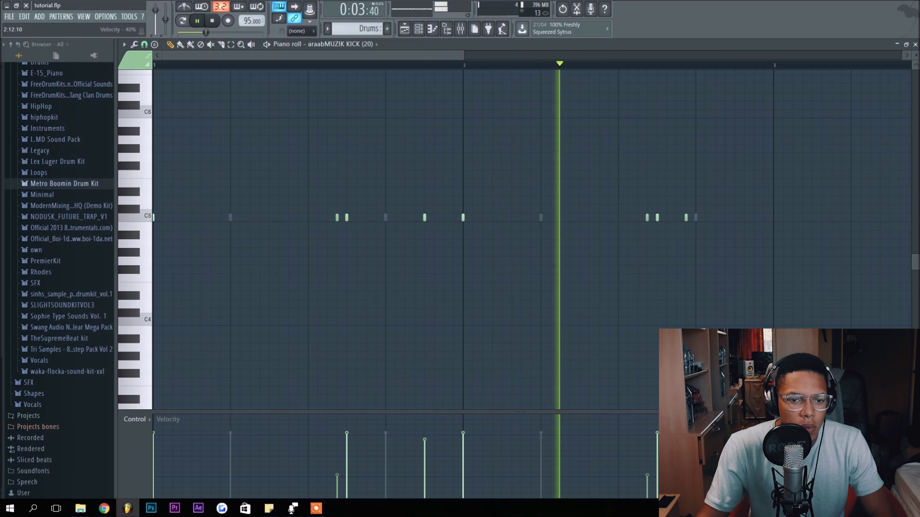
pyautogui.click(686, 221)
pyautogui.rightClick(686, 220)
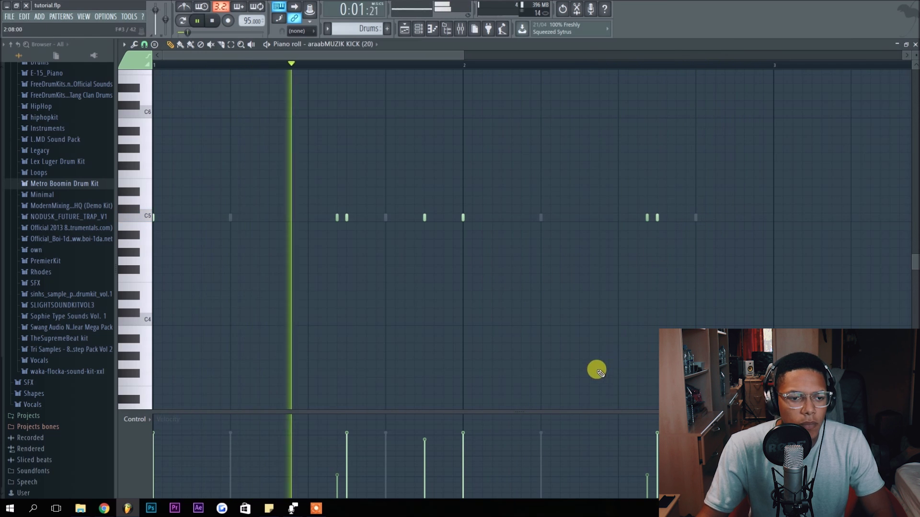
# Stop playback and add the p10 sample from the HatsShakers&More folder of sinh's drums to the channel rack as a new channel
pyautogui.scroll(-2, 597, 369)
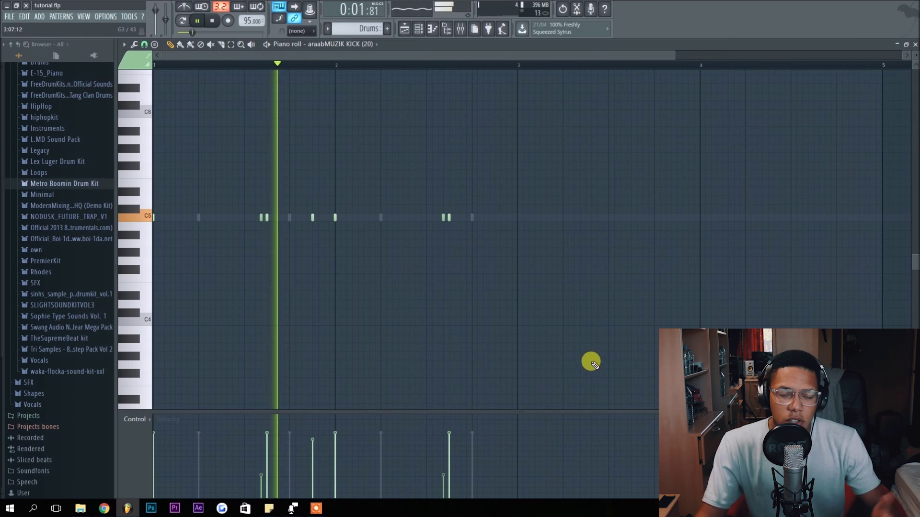
pyautogui.click(420, 29)
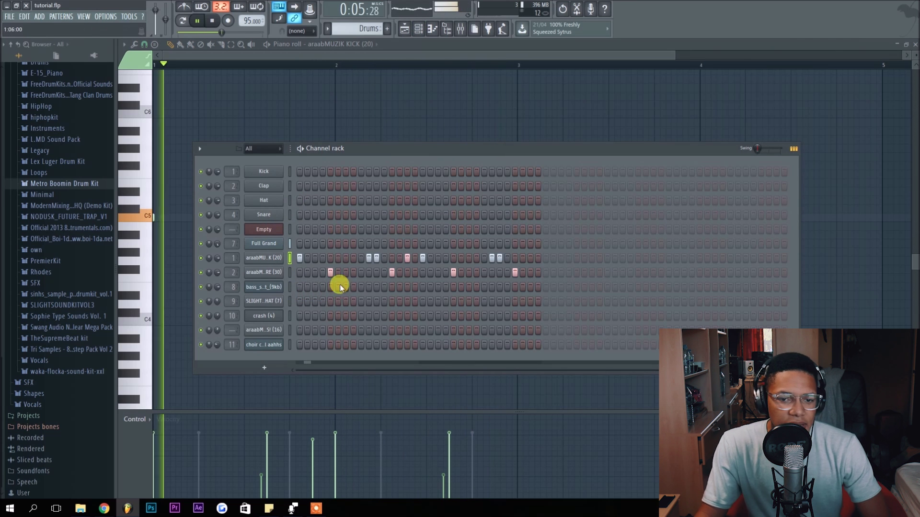
pyautogui.press('space')
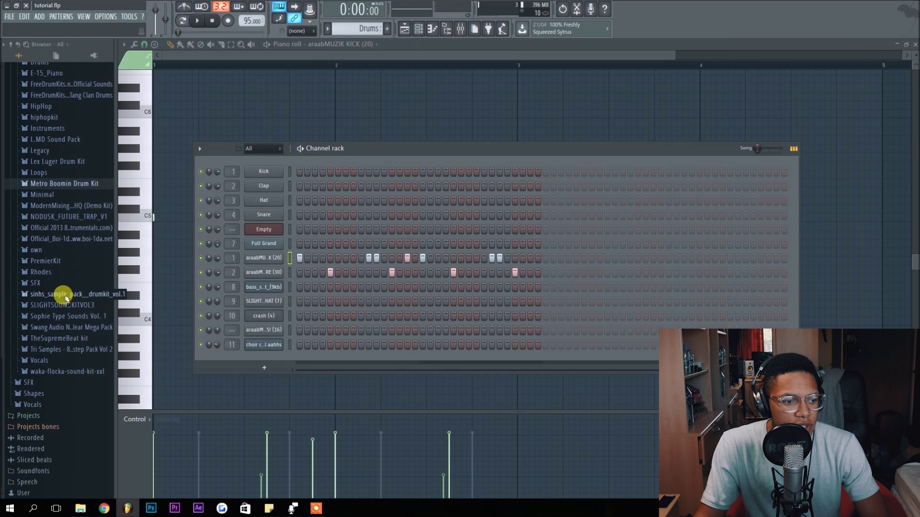
pyautogui.click(66, 295)
pyautogui.click(78, 284)
pyautogui.click(79, 295)
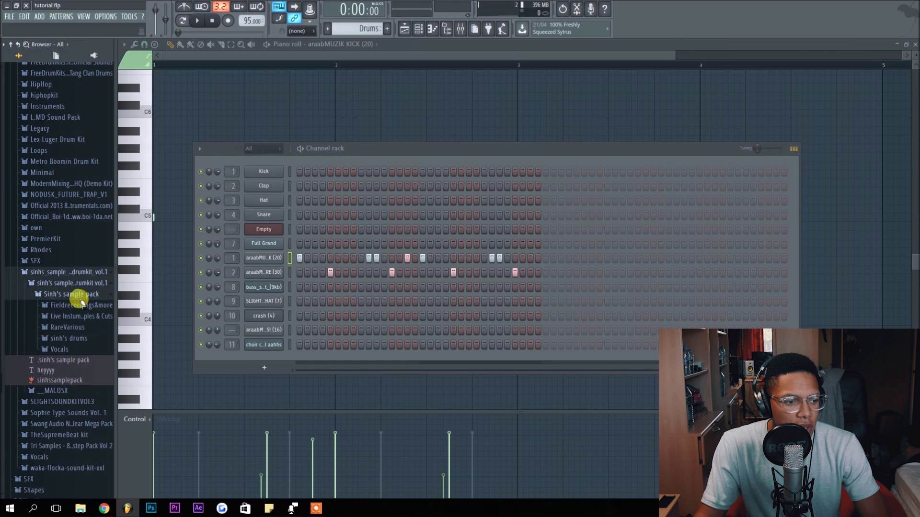
pyautogui.click(90, 343)
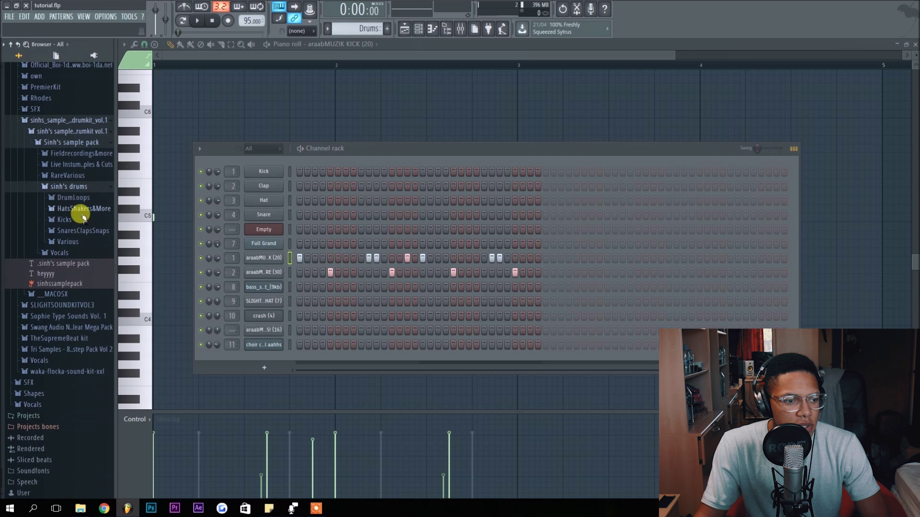
pyautogui.click(82, 214)
pyautogui.click(68, 352)
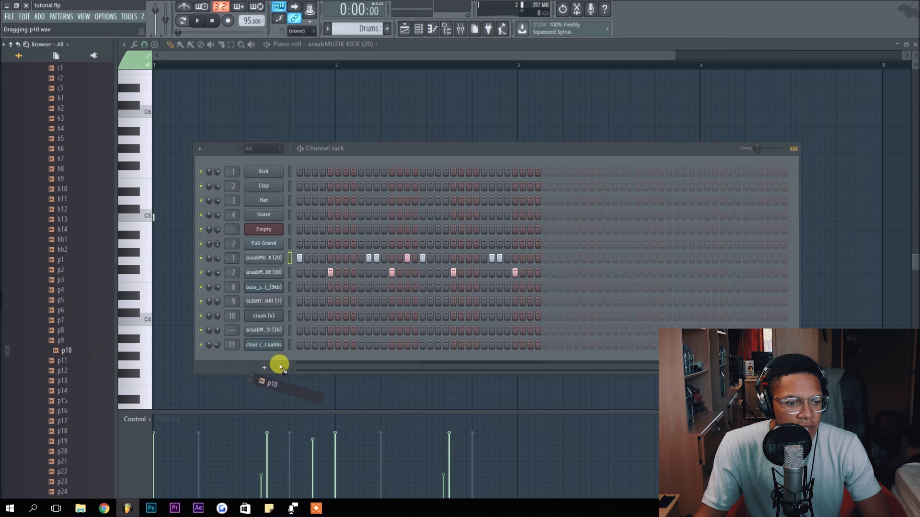
pyautogui.moveTo(277, 355); pyautogui.dragTo(274, 355)
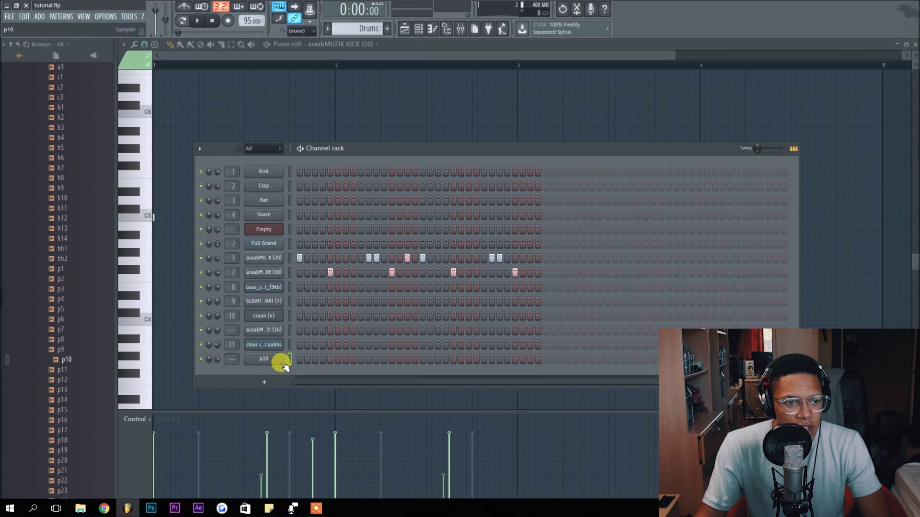
# Create a new pattern named HiHat and place two HiHat clips in a row on Track 4 of the playlist
pyautogui.click(387, 28)
pyautogui.write('HiHat')
pyautogui.press('Return')
pyautogui.click(404, 29)
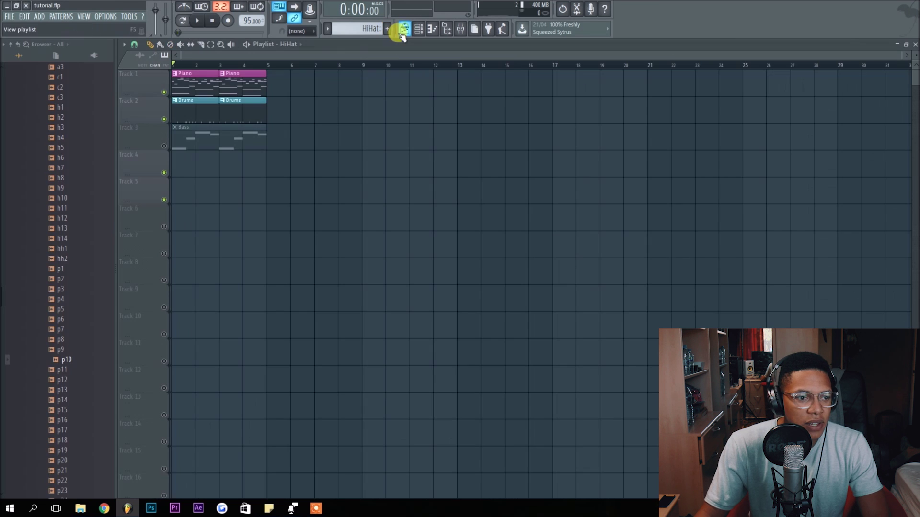
pyautogui.moveTo(267, 182); pyautogui.dragTo(180, 158)
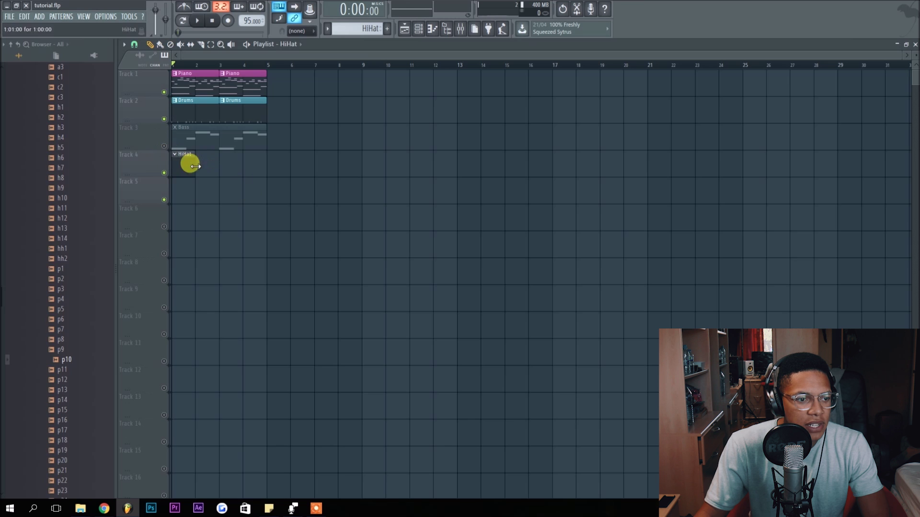
pyautogui.click(222, 165)
# Fill every 2nd step of the p10 channel in the HiHat pattern and play the arrangement
pyautogui.click(426, 35)
pyautogui.press('space')
pyautogui.press('space')
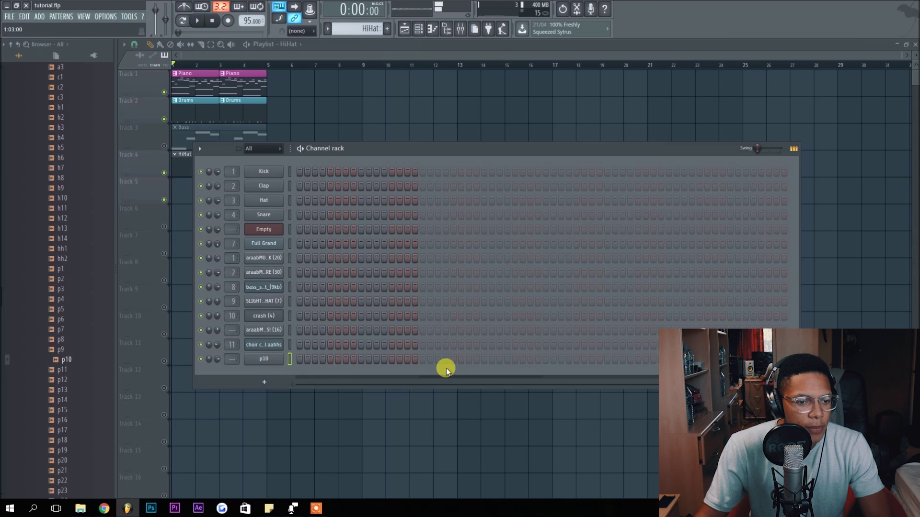
pyautogui.moveTo(460, 359); pyautogui.dragTo(653, 359)
pyautogui.rightClick(266, 360)
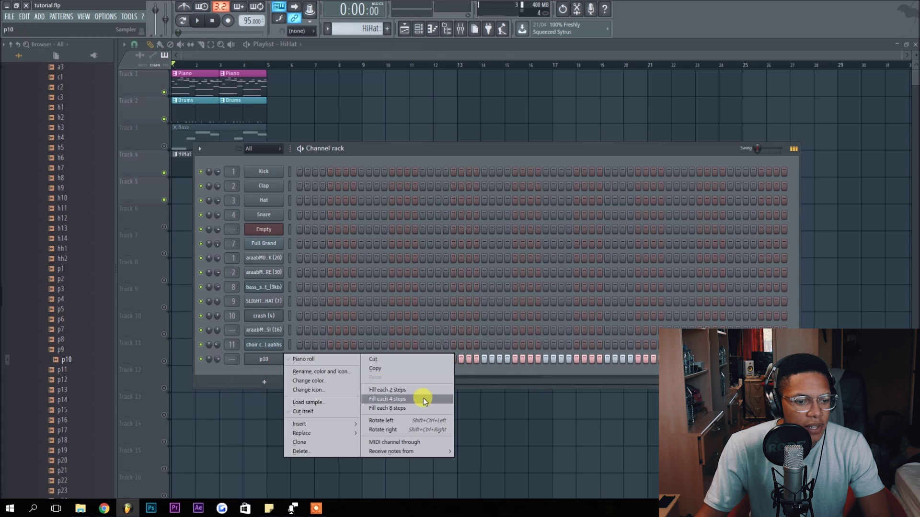
pyautogui.click(418, 390)
pyautogui.press('space')
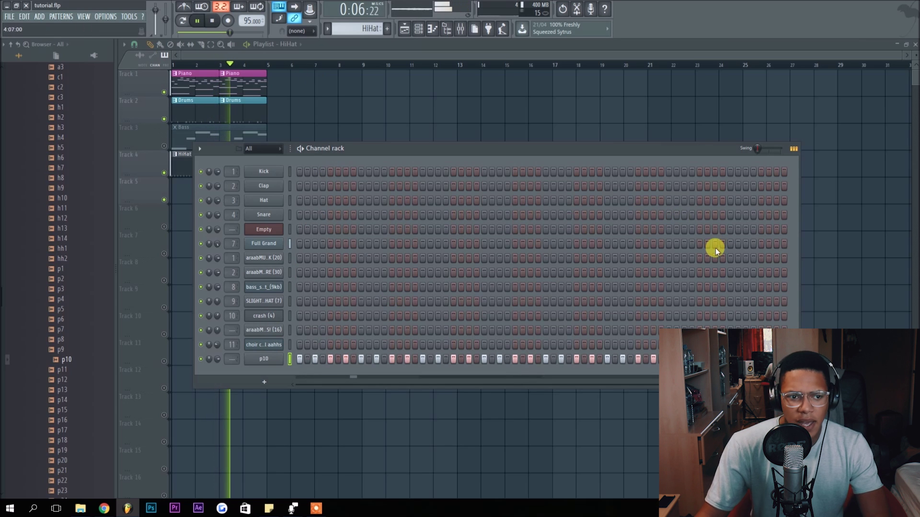
pyautogui.moveTo(758, 148)
pyautogui.mouseDown()
pyautogui.moveTo(777, 148)
pyautogui.moveTo(755, 148)
pyautogui.mouseUp()
# Open the p10 channel in the piano roll, lower the velocity of every second hi-hat note, and play the arrangement back
pyautogui.rightClick(260, 358)
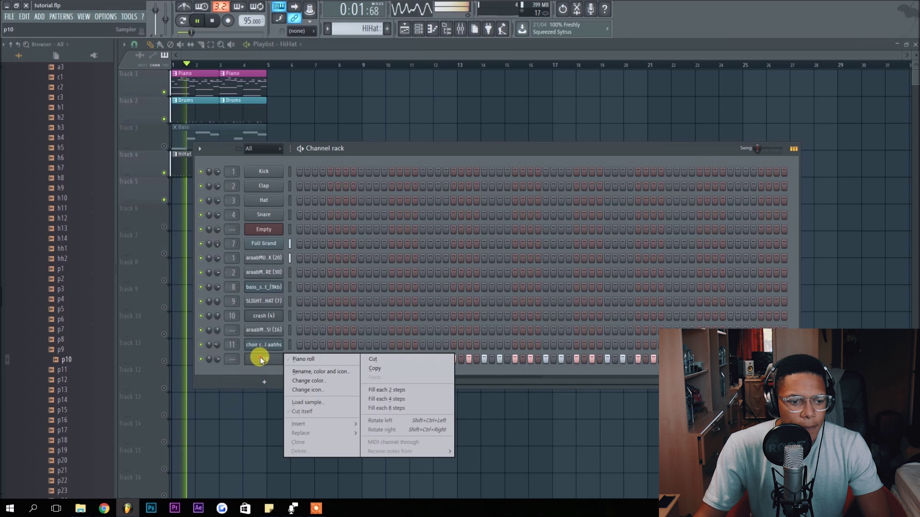
pyautogui.click(313, 359)
pyautogui.scroll(-3, 229, 334)
pyautogui.press('space')
pyautogui.click(210, 58)
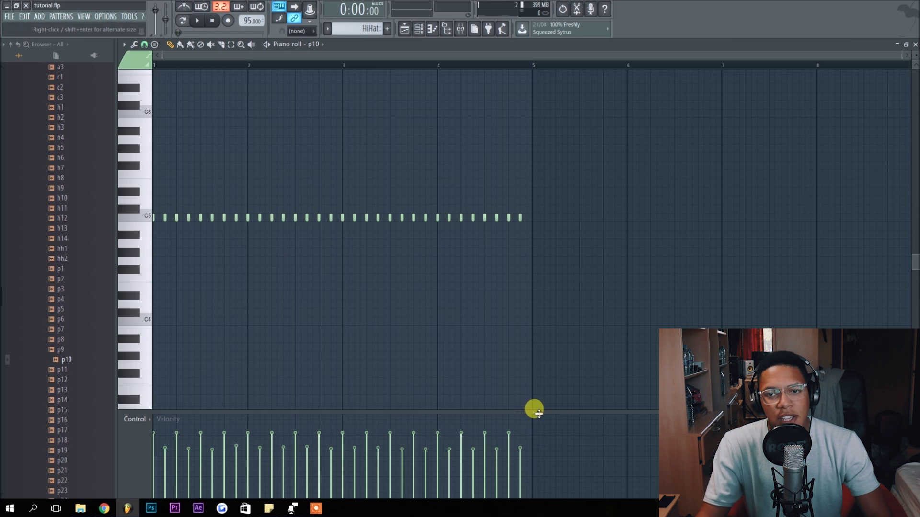
pyautogui.press('space')
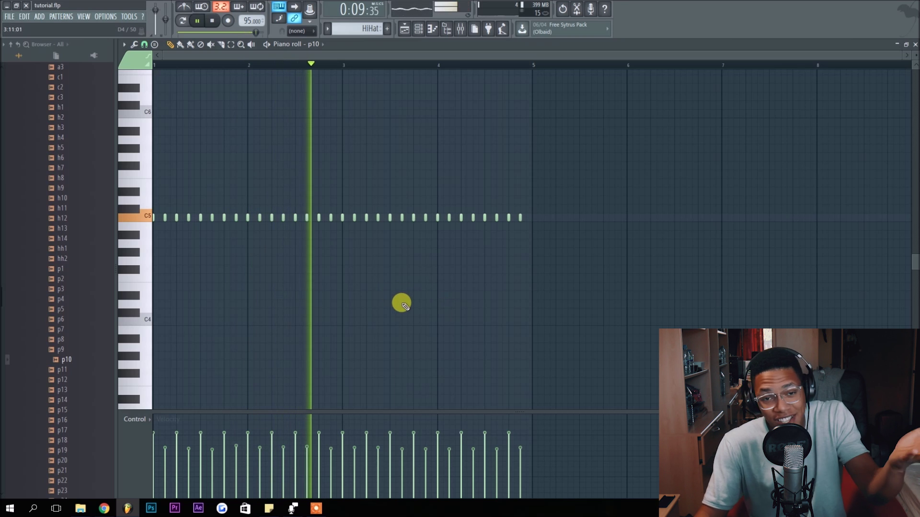
pyautogui.click(404, 28)
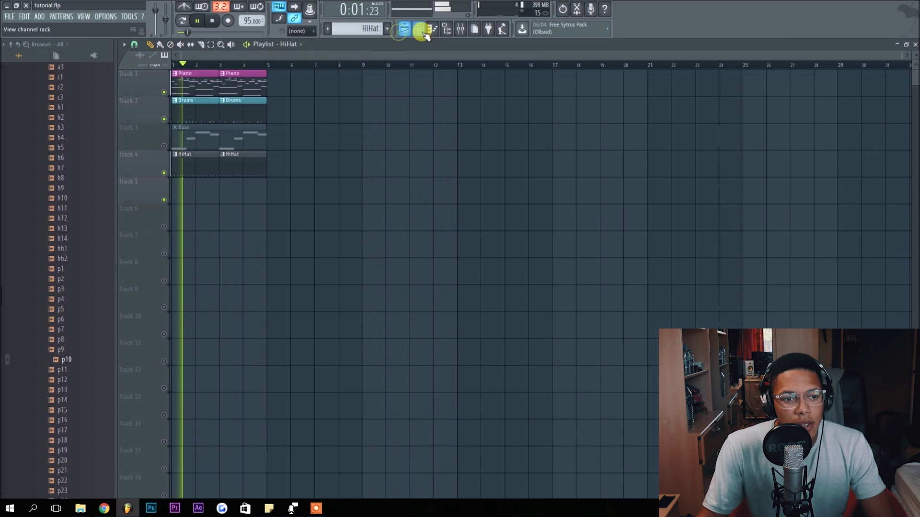
pyautogui.press('space')
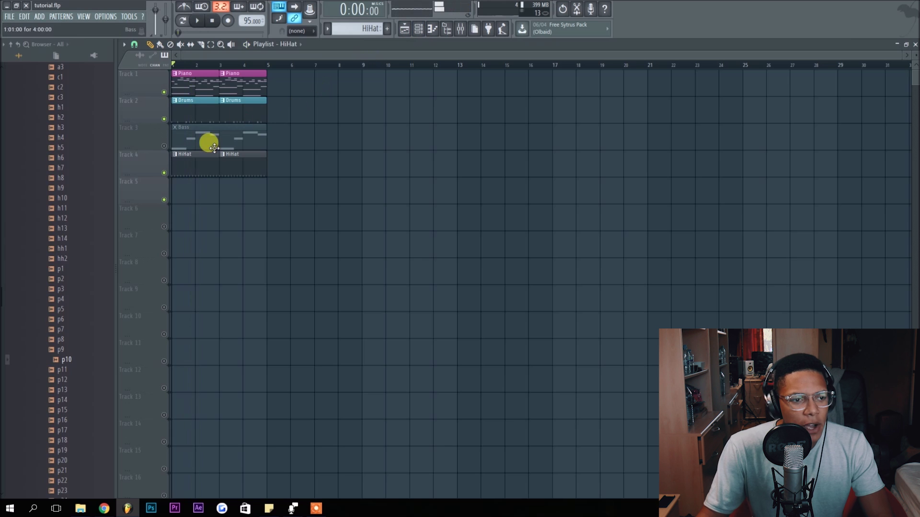
# Reopen the HiHat pattern's p10 notes and add a quiet C5 hi-hat note just before bar 2 and another just before bar 3
pyautogui.doubleClick(199, 169)
pyautogui.moveTo(267, 57); pyautogui.dragTo(101, 56)
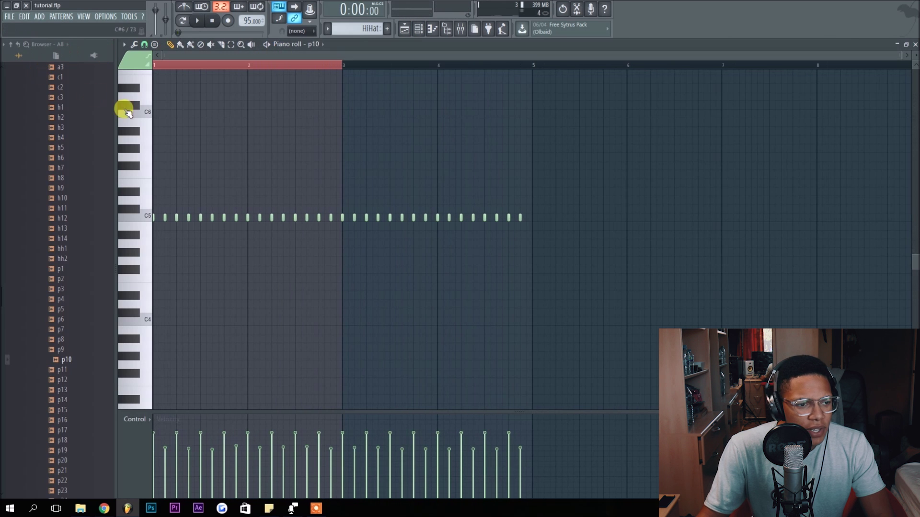
pyautogui.scroll(3, 184, 139)
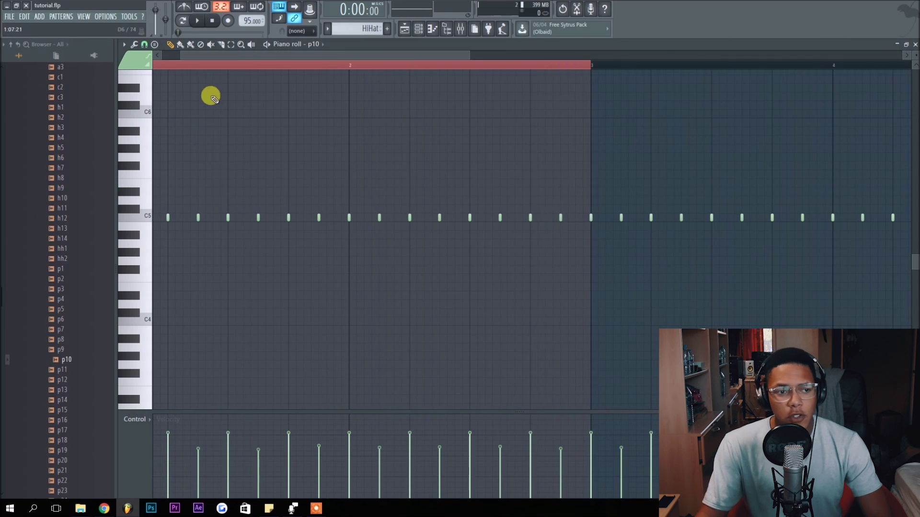
pyautogui.moveTo(207, 59); pyautogui.dragTo(119, 56)
pyautogui.press('space')
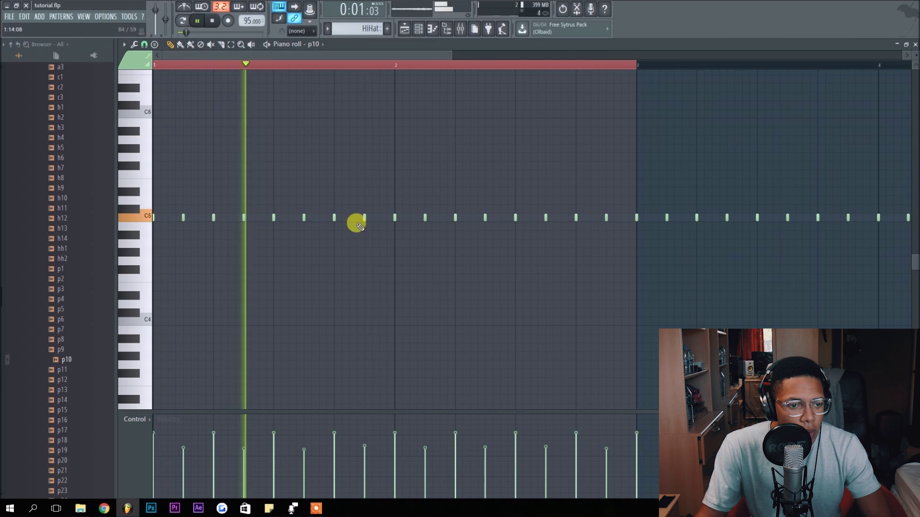
pyautogui.click(383, 218)
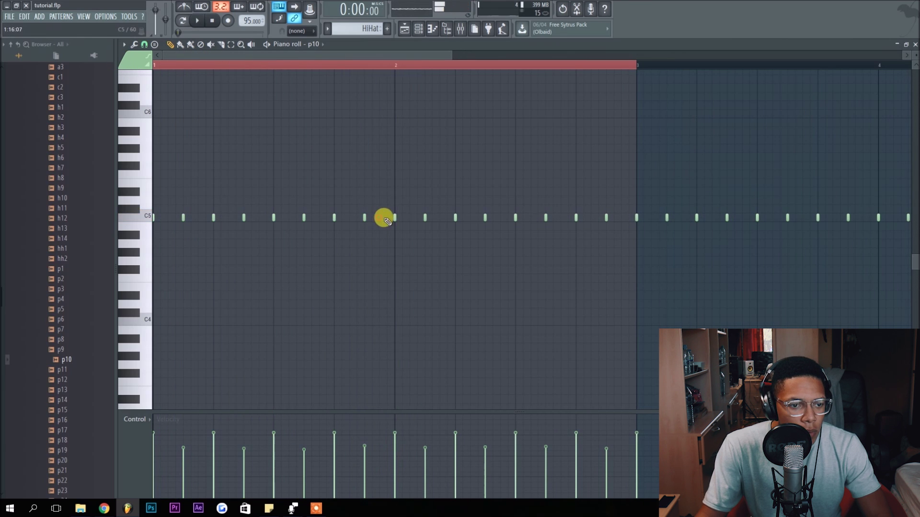
pyautogui.moveTo(384, 456); pyautogui.dragTo(385, 463)
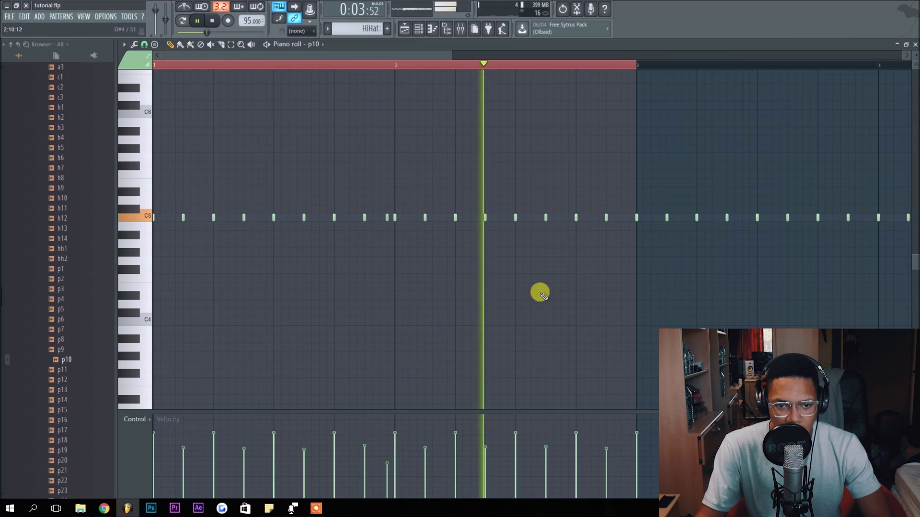
pyautogui.click(627, 218)
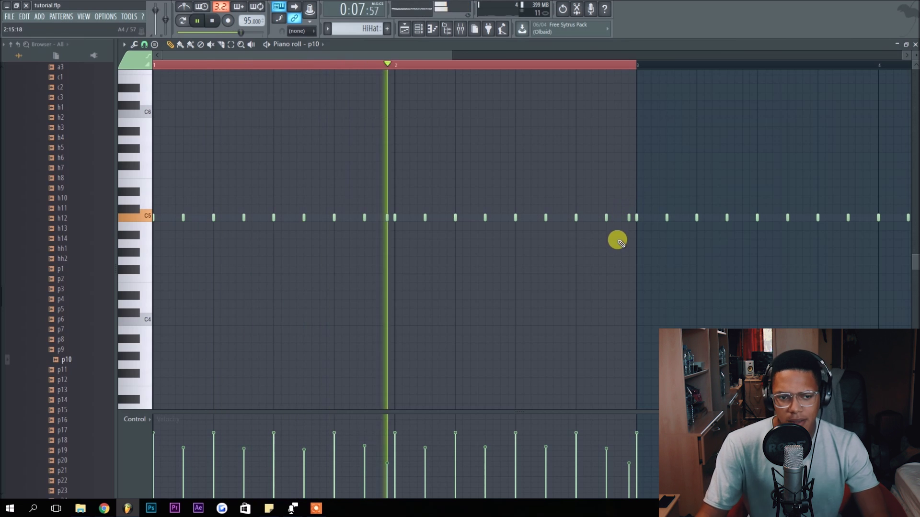
# Return to the playlist, stop playback, and open the channel rack for the HiHat pattern
pyautogui.click(404, 27)
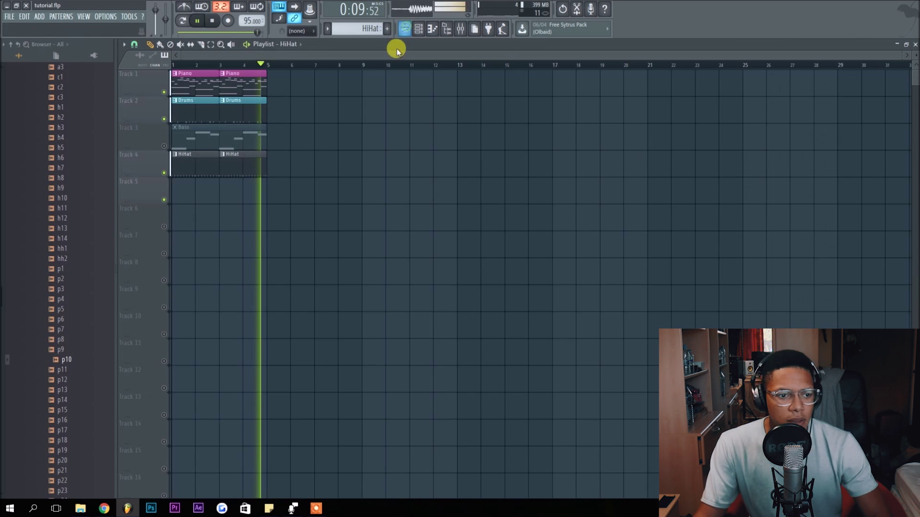
pyautogui.press('space')
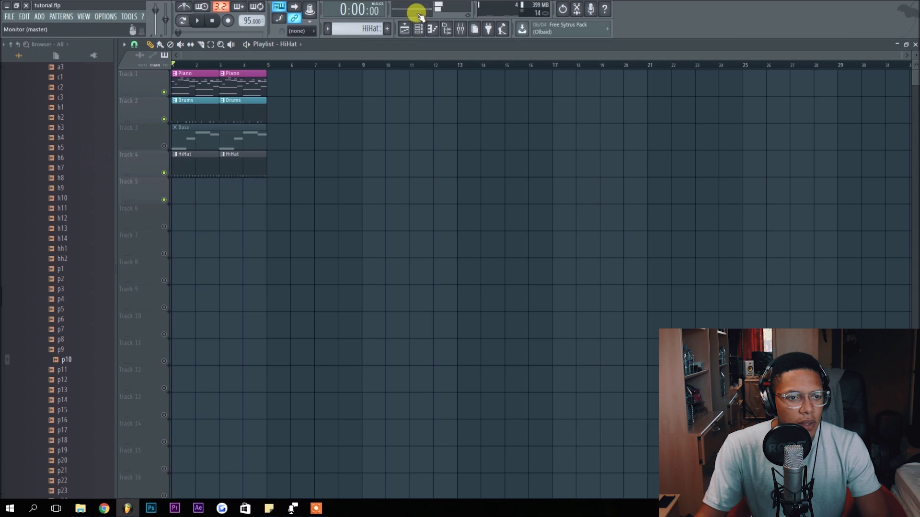
pyautogui.click(418, 29)
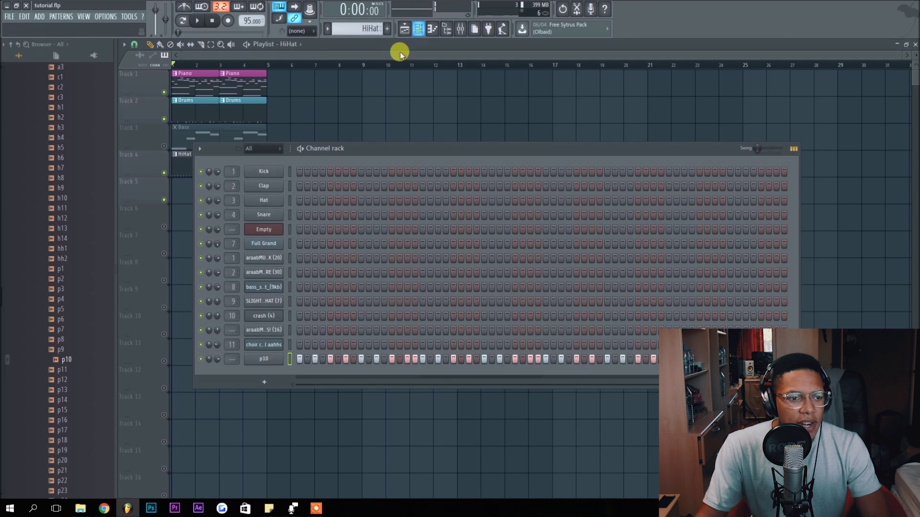
# Create a new pattern named Openhat and give it a yellow colour
pyautogui.click(389, 29)
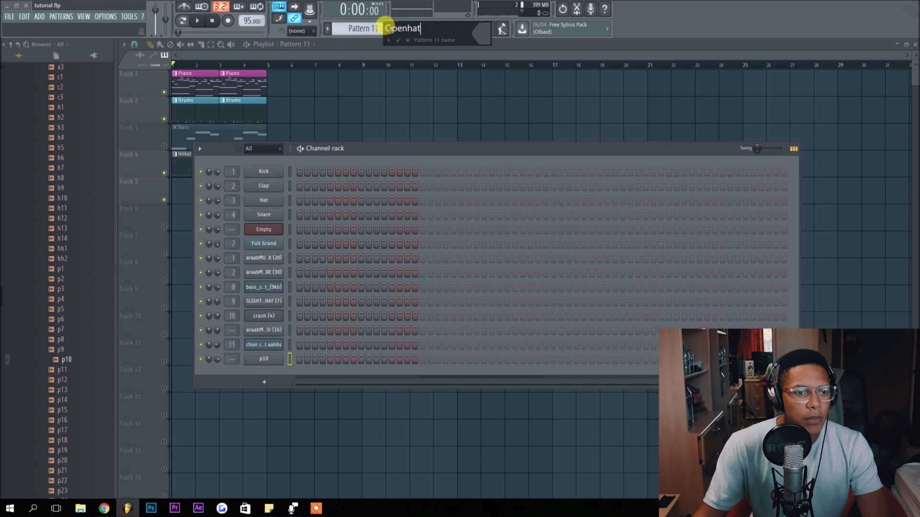
pyautogui.click(488, 37)
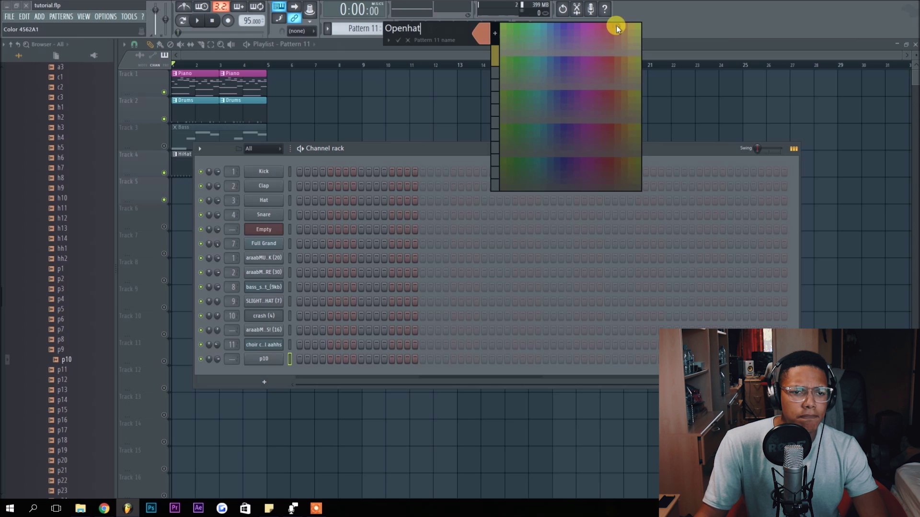
pyautogui.click(638, 26)
pyautogui.press('Return')
# Add the c1 sample from HatsShakers&More as a new channel and place Openhat clips on Track 5 at bars 1 and 3
pyautogui.scroll(6, 67, 206)
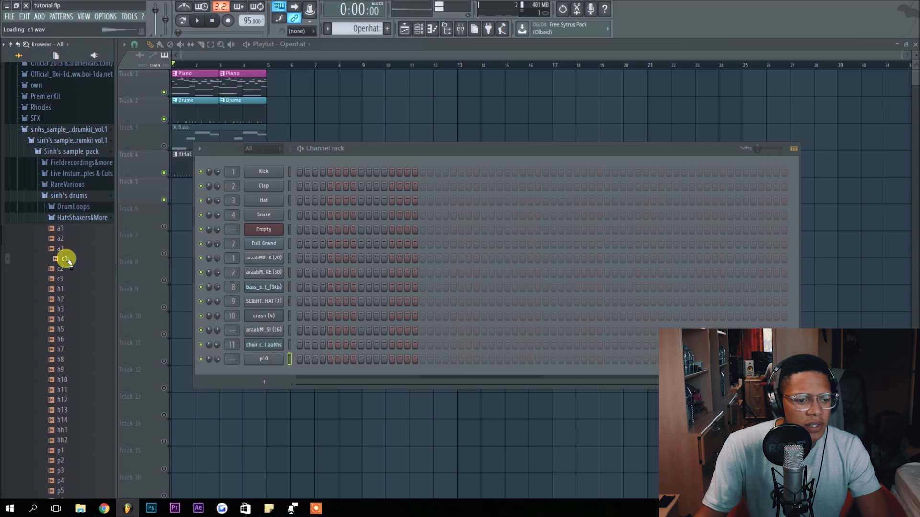
pyautogui.moveTo(67, 260); pyautogui.dragTo(314, 379)
pyautogui.press('space')
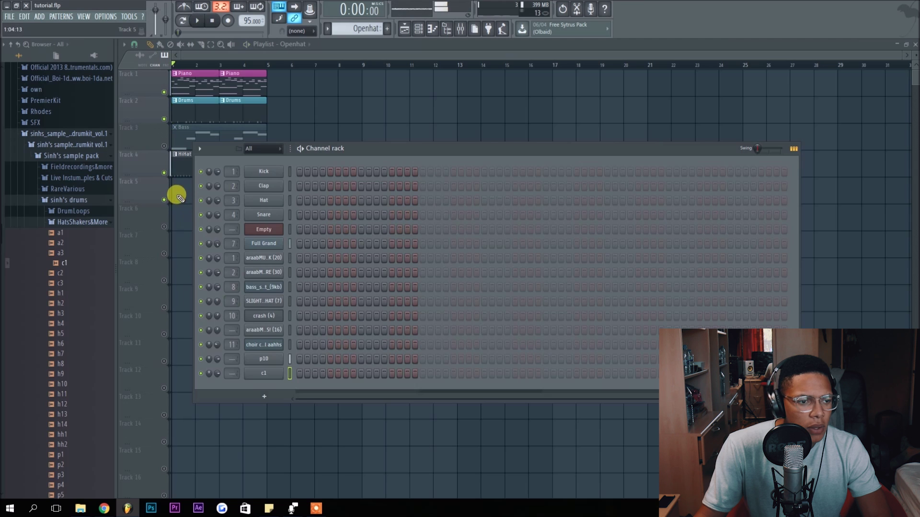
pyautogui.click(180, 197)
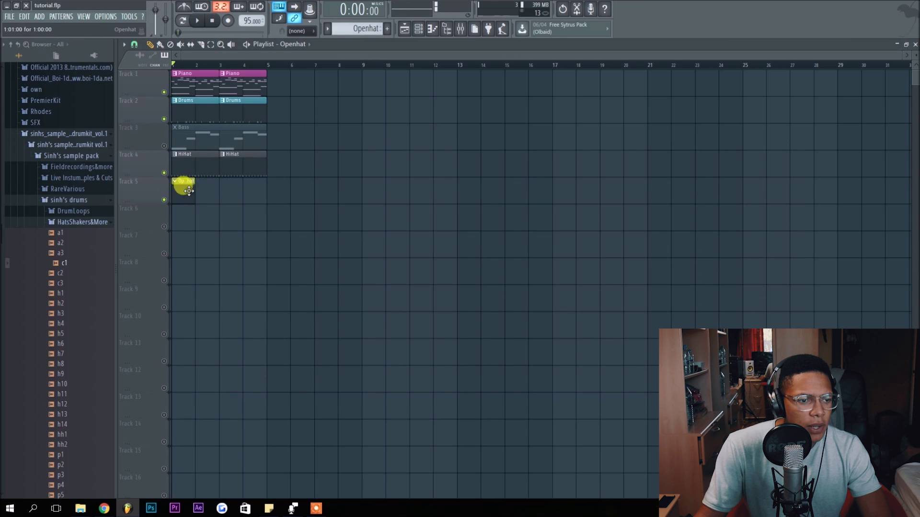
pyautogui.click(230, 193)
# Program open-hat hits on steps 15 and 31 of the c1 channel while playing the arrangement, removing the trial hit on step 3
pyautogui.click(420, 28)
pyautogui.press('space')
pyautogui.click(314, 374)
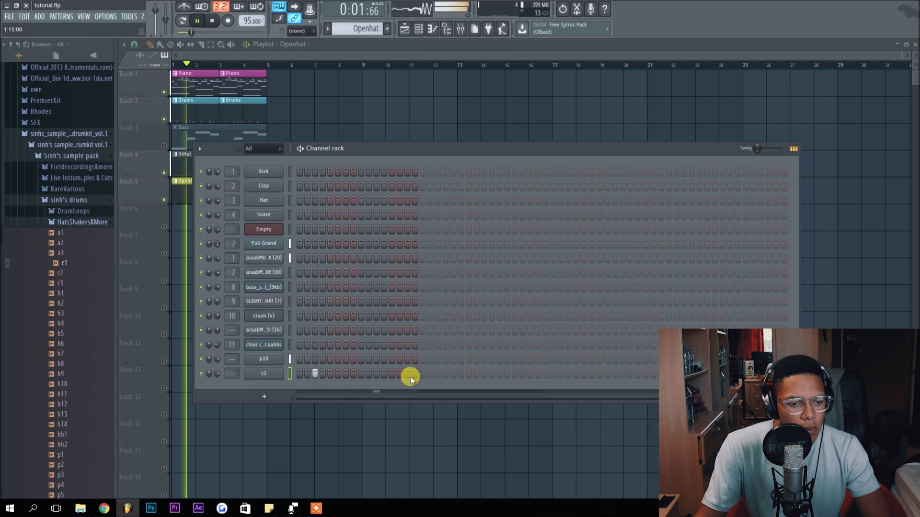
pyautogui.press('space')
pyautogui.press('space')
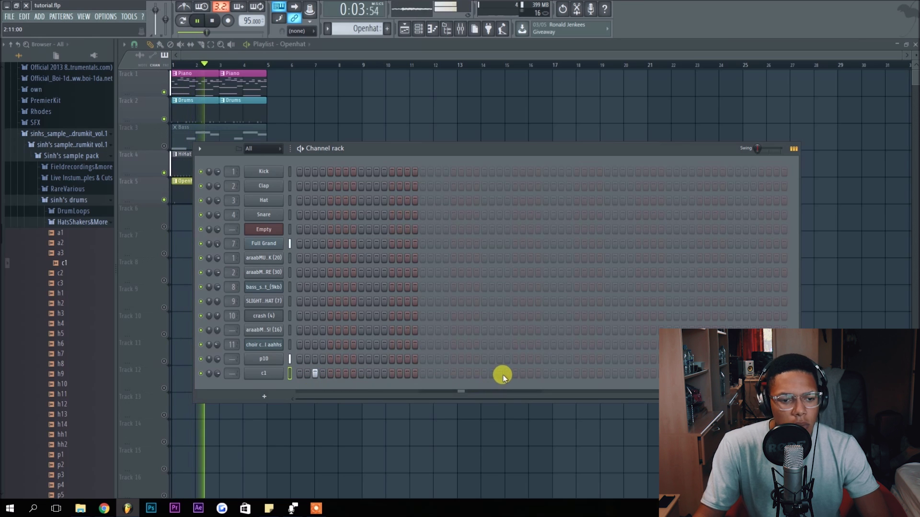
pyautogui.click(530, 375)
pyautogui.click(315, 374)
pyautogui.click(407, 376)
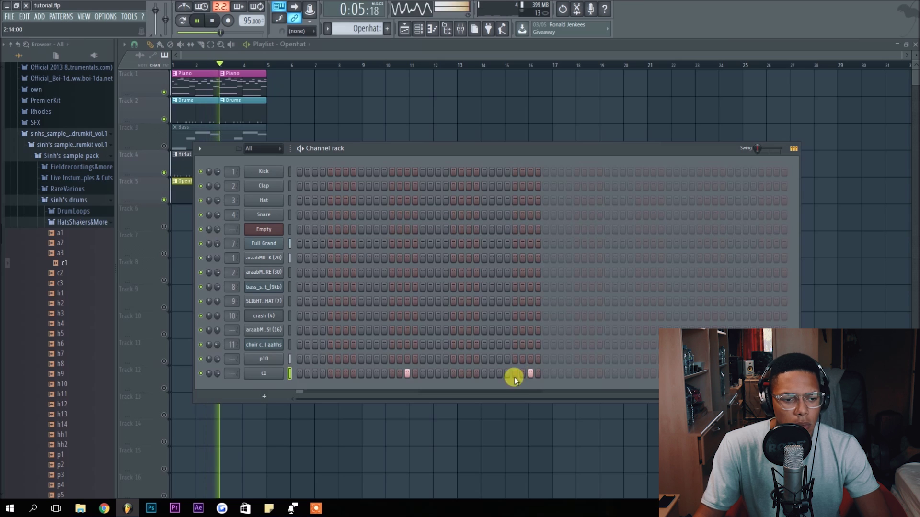
pyautogui.press('space')
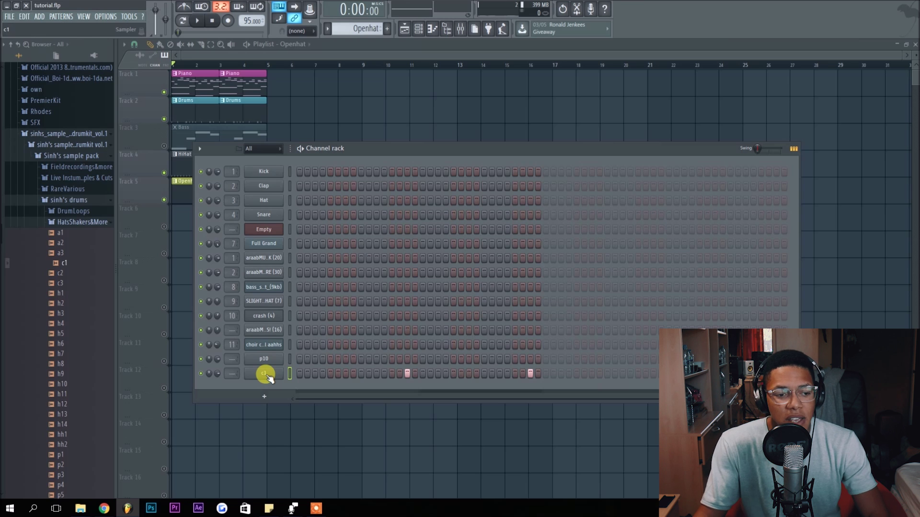
# Open the c1 channel's sample settings, try an 11% fade-in, reset it, and apply a 17% fade-out instead
pyautogui.click(265, 374)
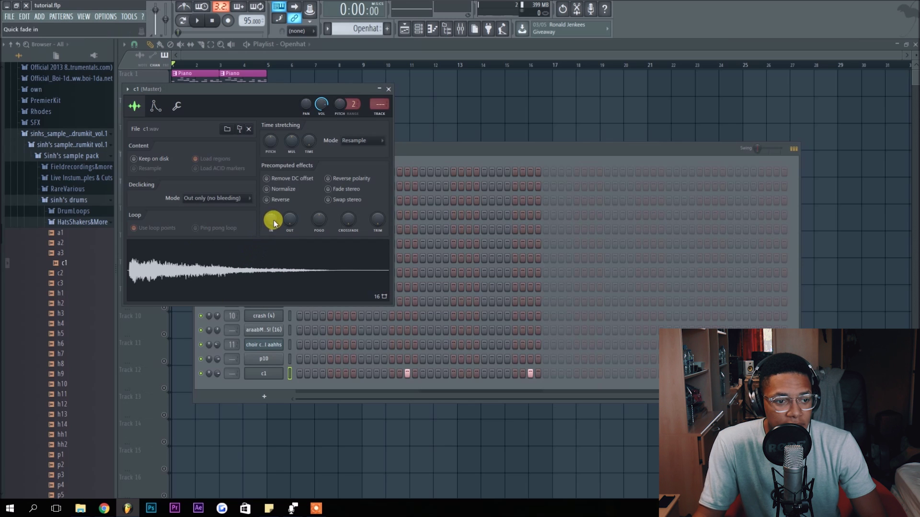
pyautogui.moveTo(319, 219); pyautogui.dragTo(320, 226)
pyautogui.click(330, 226)
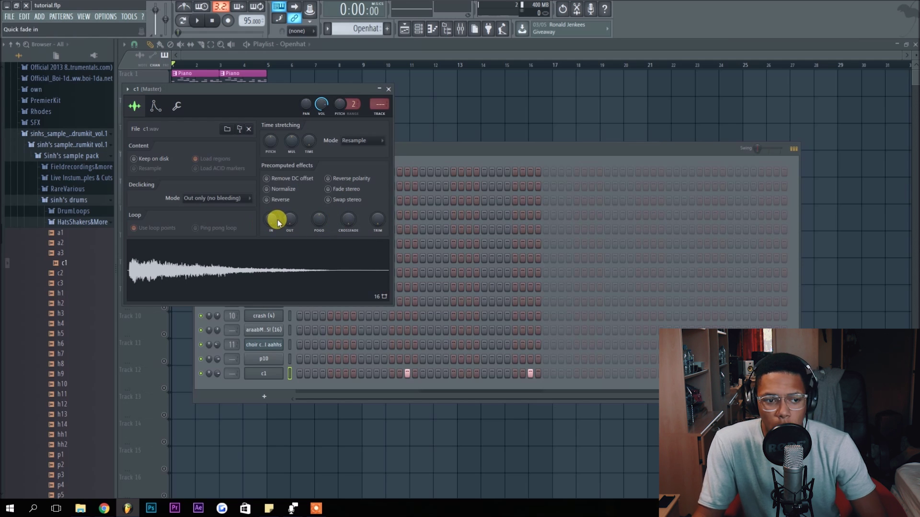
pyautogui.moveTo(270, 219); pyautogui.dragTo(269, 220)
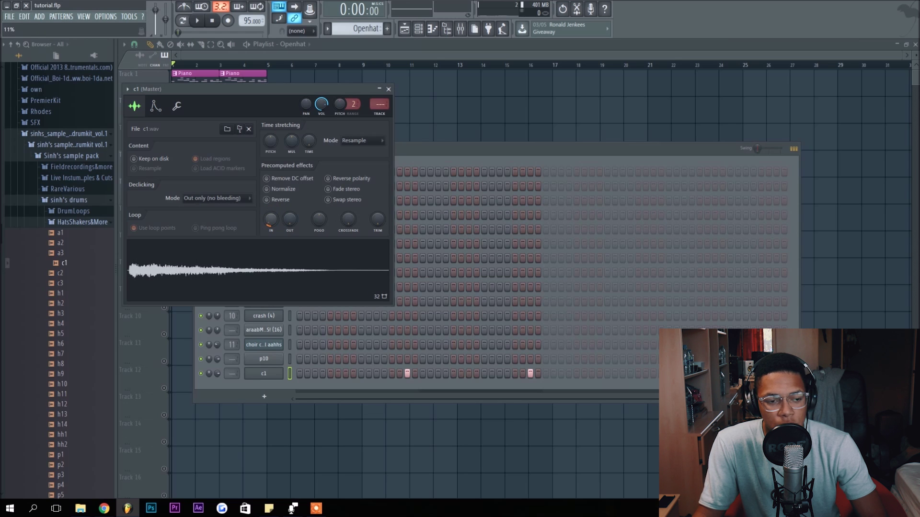
pyautogui.moveTo(270, 219); pyautogui.dragTo(270, 221)
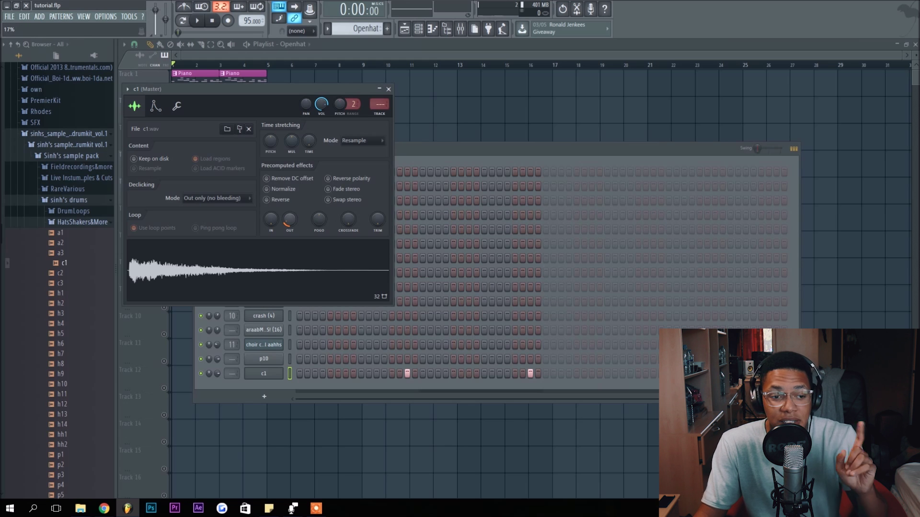
# Lengthen the c1 sample's fade-out during playback, return to the playlist and stop playing
pyautogui.press('space')
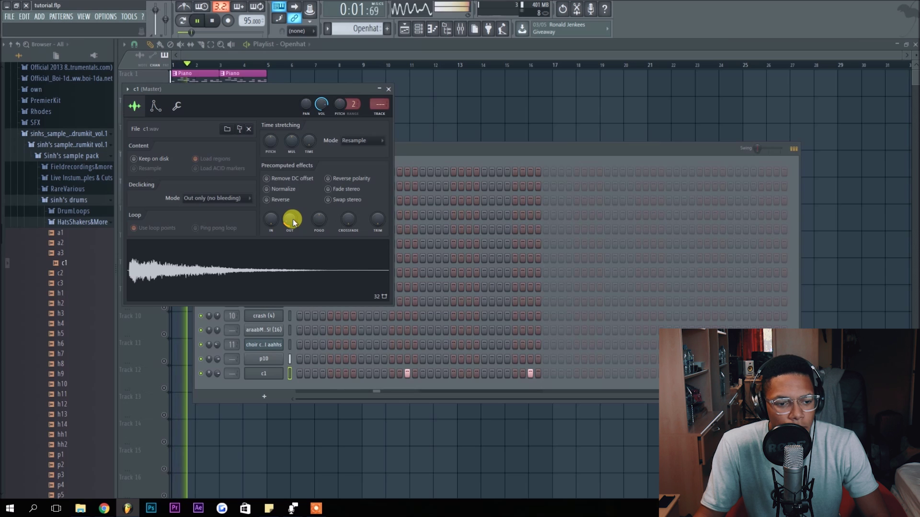
pyautogui.moveTo(292, 219)
pyautogui.mouseDown()
pyautogui.moveTo(292, 239)
pyautogui.moveTo(291, 221)
pyautogui.mouseUp()
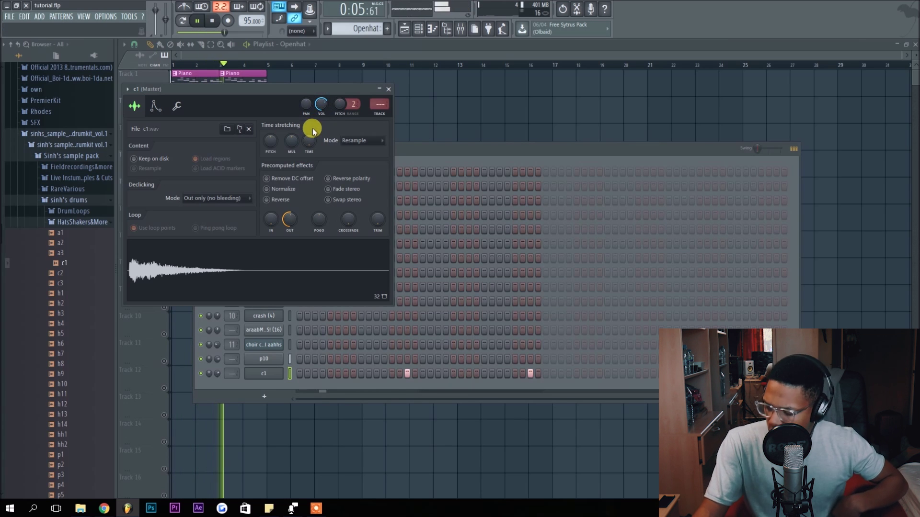
pyautogui.click(483, 164)
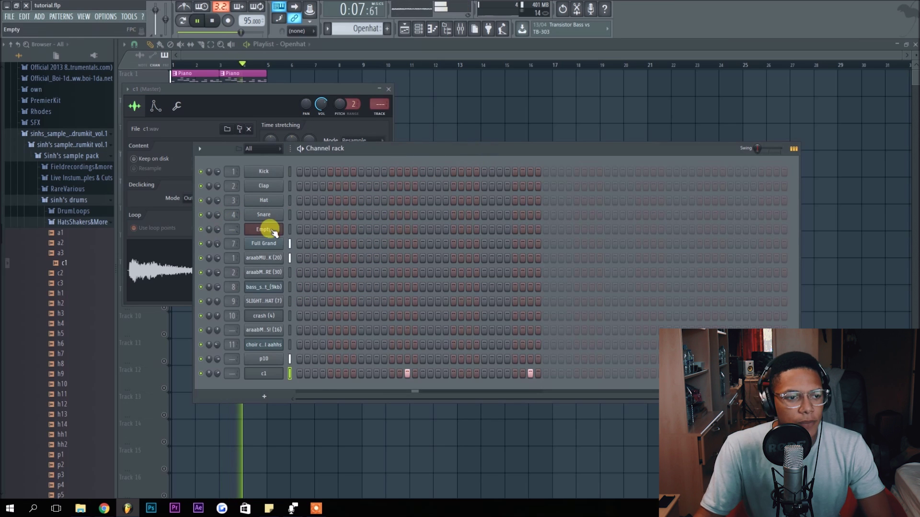
pyautogui.click(350, 55)
pyautogui.press('space')
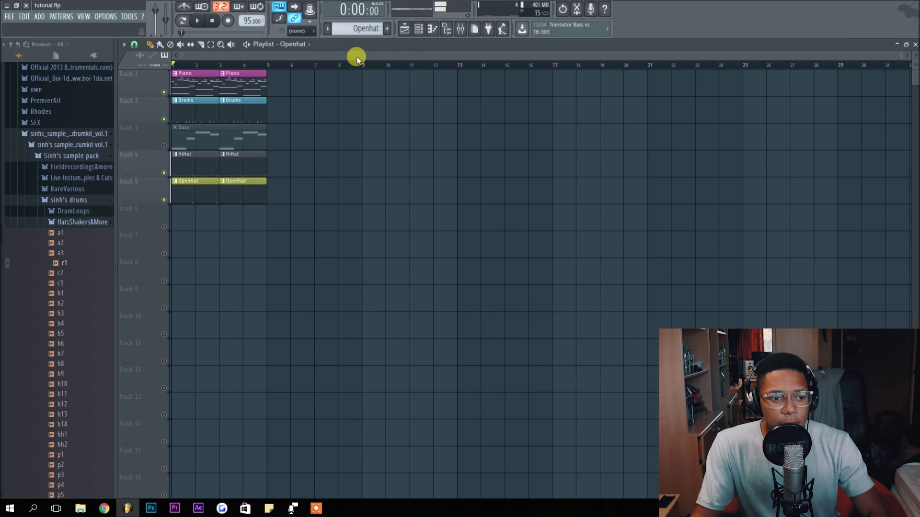
# Add the bass_street_(9kb) soundfont from the 808 Mafia Soundfonts folder to the channel rack as a new channel
pyautogui.click(418, 30)
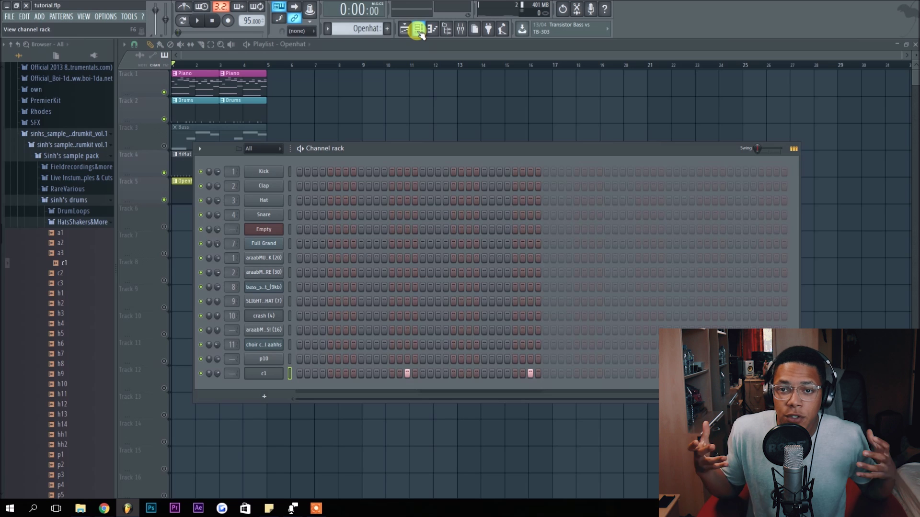
pyautogui.click(60, 135)
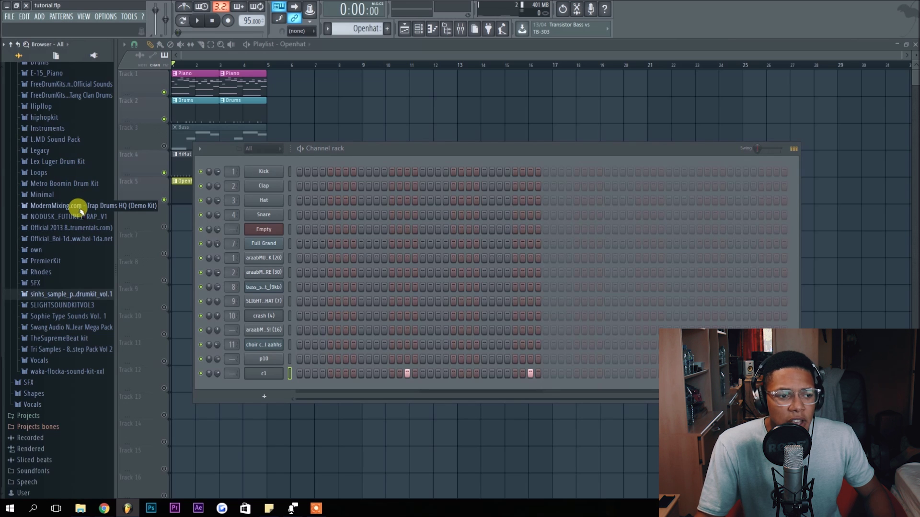
pyautogui.click(90, 231)
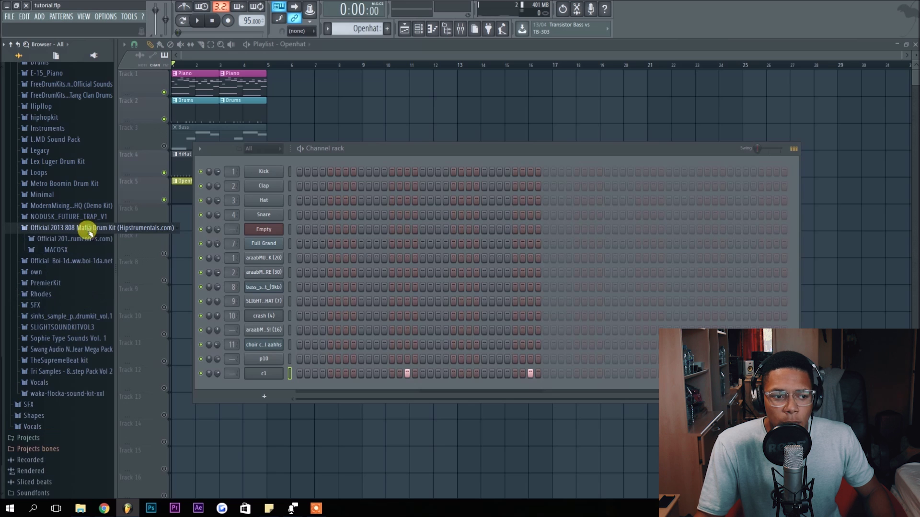
pyautogui.click(90, 239)
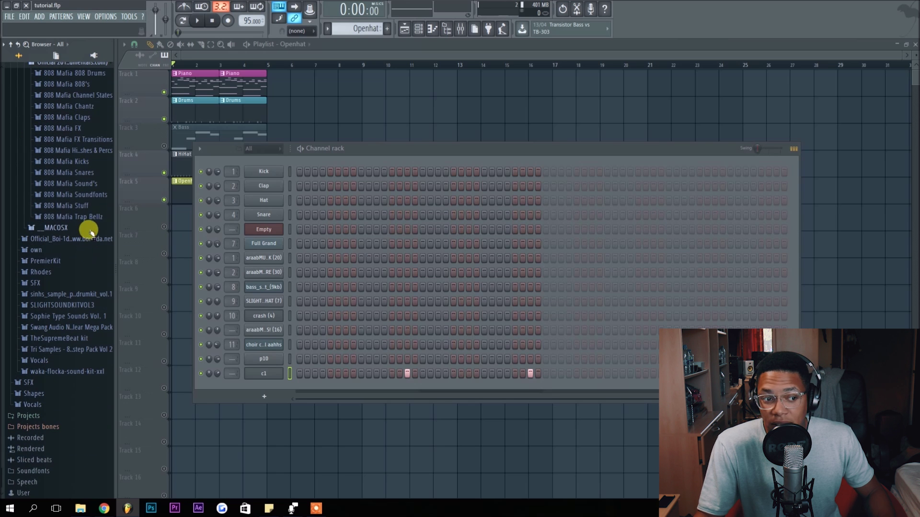
pyautogui.click(76, 196)
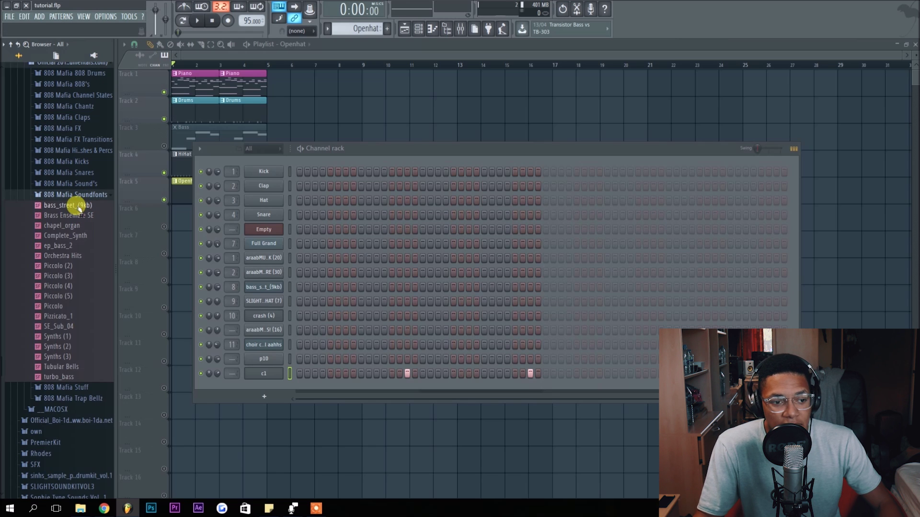
pyautogui.moveTo(79, 209); pyautogui.dragTo(263, 384)
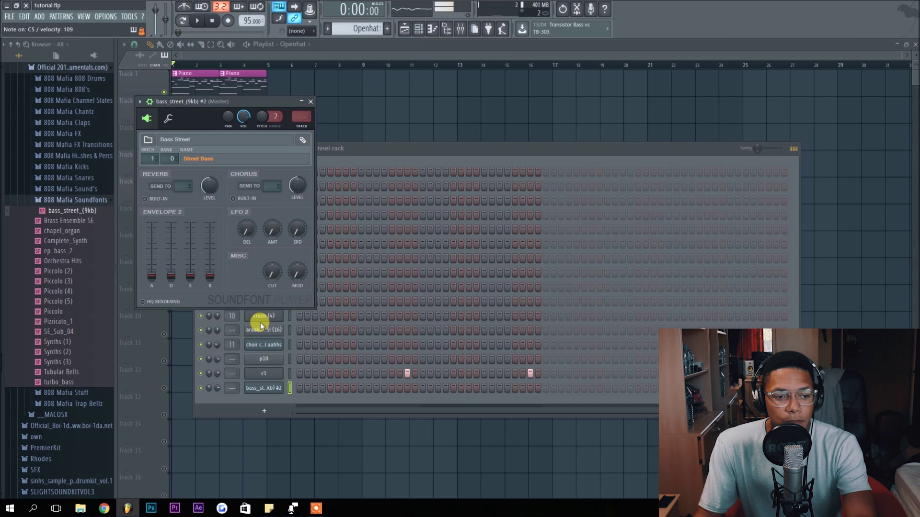
# Play the arrangement briefly and open the new bass_street_(9kb) #2 channel in the piano roll
pyautogui.click(197, 20)
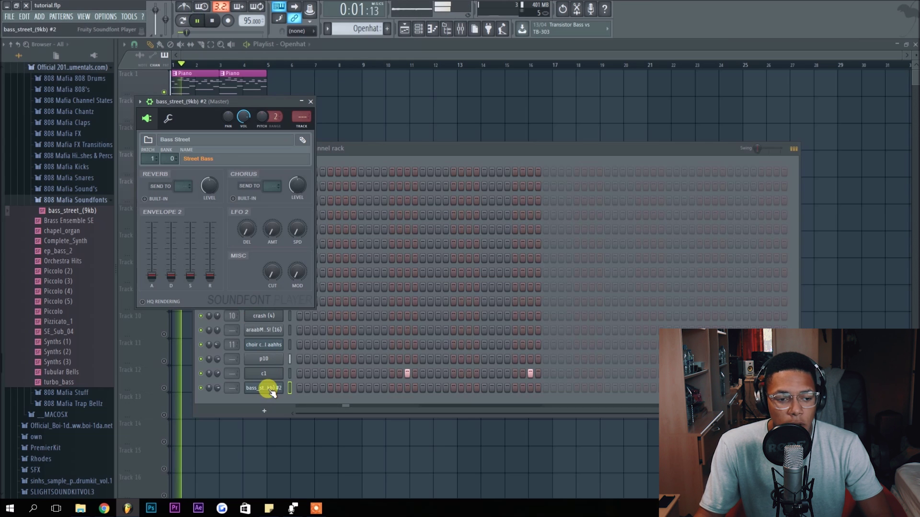
pyautogui.rightClick(271, 392)
pyautogui.click(294, 384)
pyautogui.press('space')
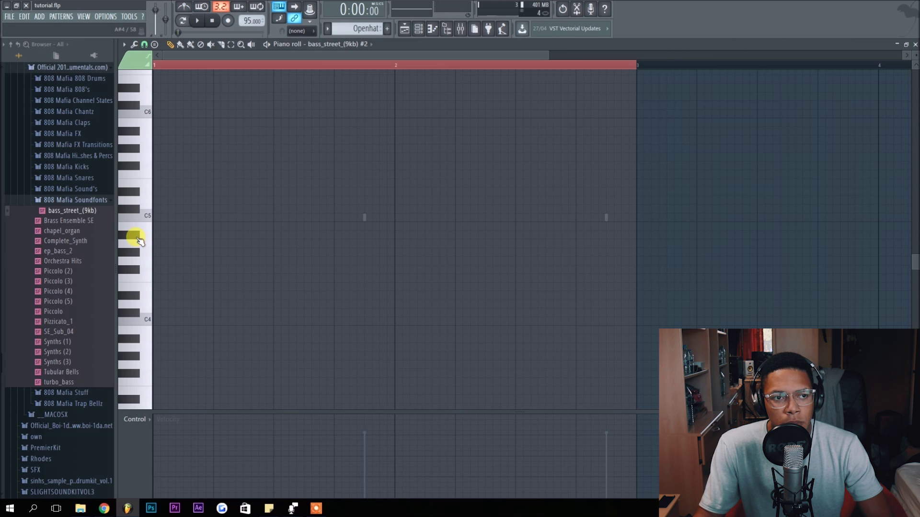
# Draw an A4 bass note at the start of bar 1, lower its velocity, and lengthen it to six steps
pyautogui.click(145, 205)
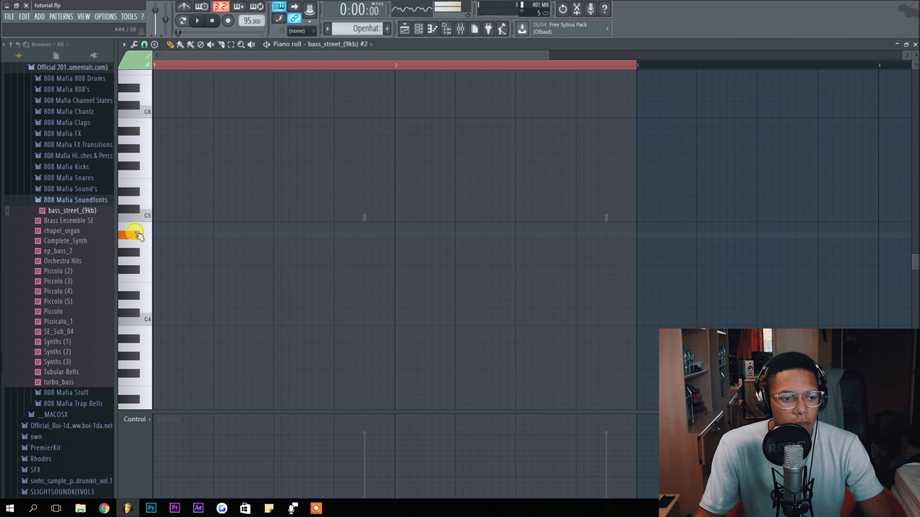
pyautogui.click(170, 245)
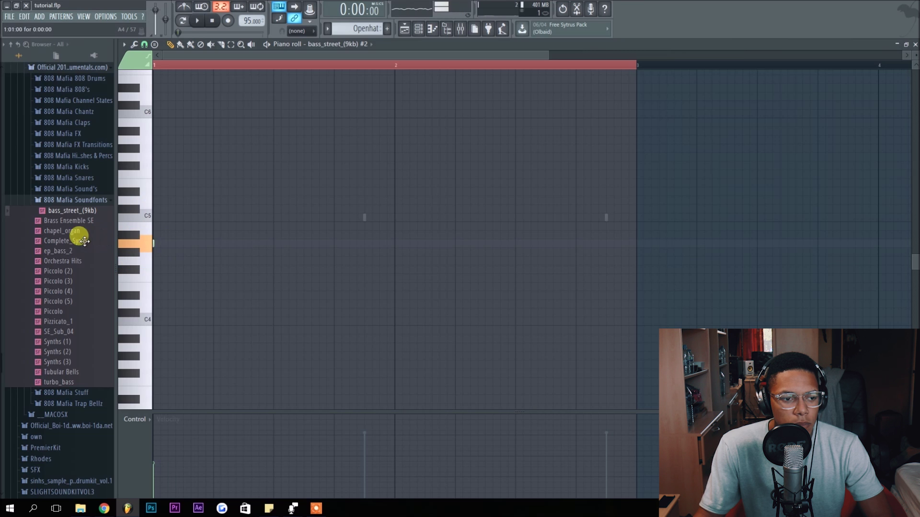
pyautogui.moveTo(152, 241); pyautogui.dragTo(213, 239)
pyautogui.press('space')
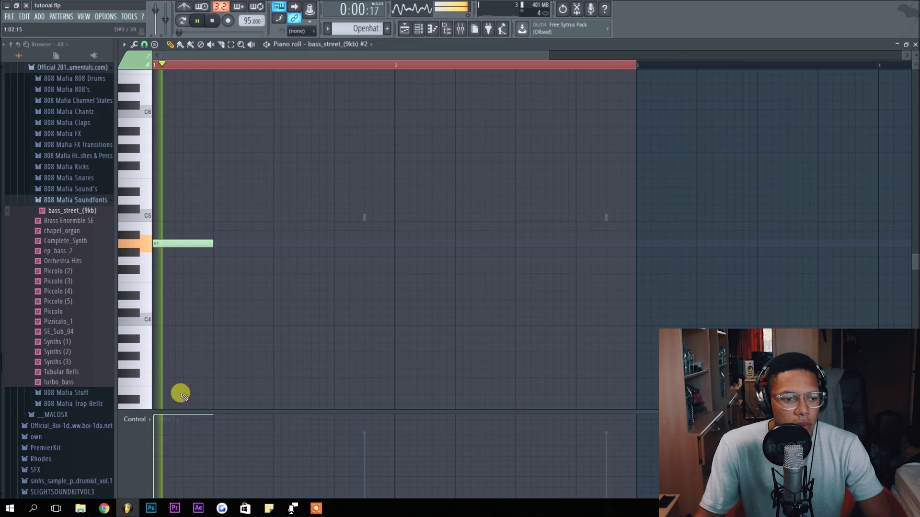
pyautogui.click(162, 436)
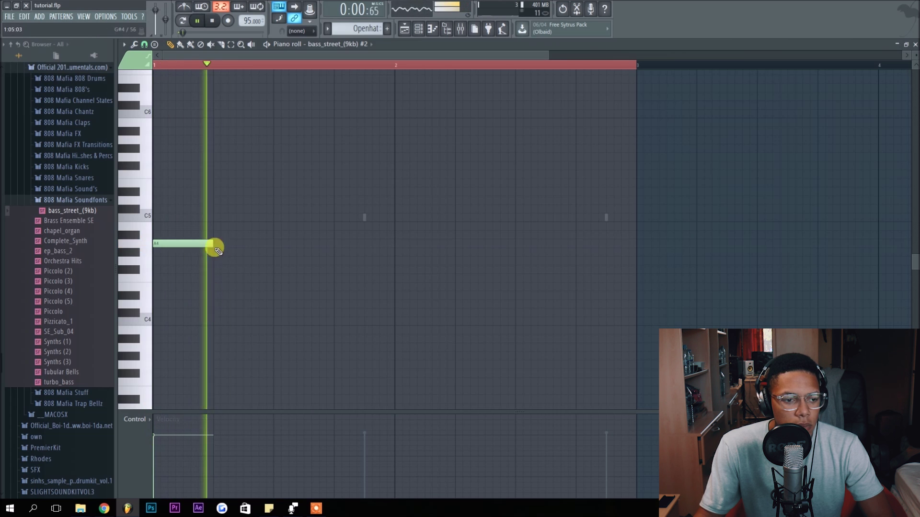
pyautogui.moveTo(216, 245); pyautogui.dragTo(243, 243)
pyautogui.press('space')
pyautogui.press('space')
# Add a C5 bass note directly after the A4 note, audition it on B4, and set it to four steps on C5
pyautogui.click(243, 217)
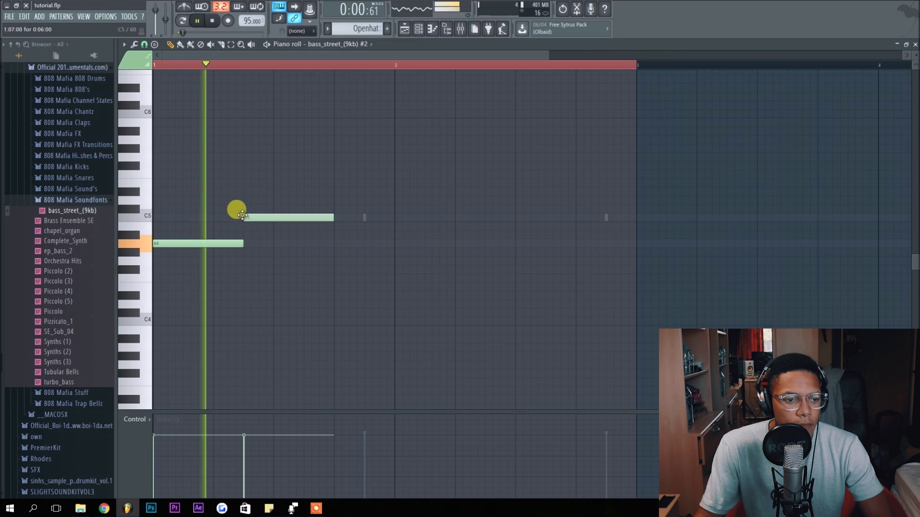
pyautogui.press('space')
pyautogui.moveTo(252, 208); pyautogui.dragTo(257, 230)
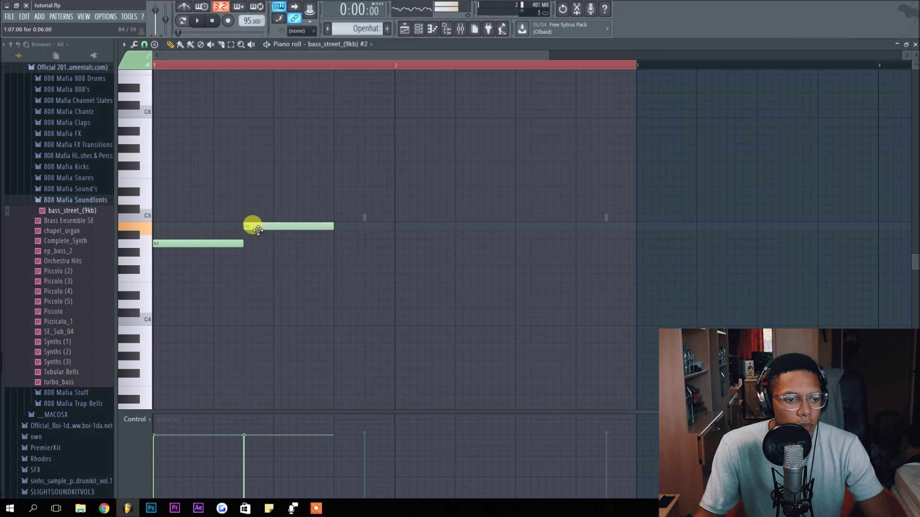
pyautogui.press('space')
pyautogui.moveTo(331, 224); pyautogui.dragTo(270, 216)
pyautogui.press('space')
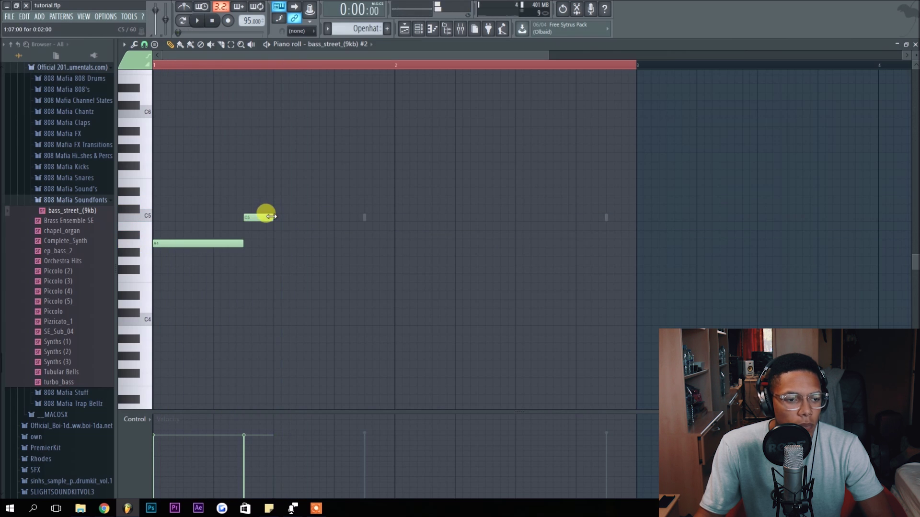
pyautogui.press('space')
pyautogui.click(290, 226)
pyautogui.press('space')
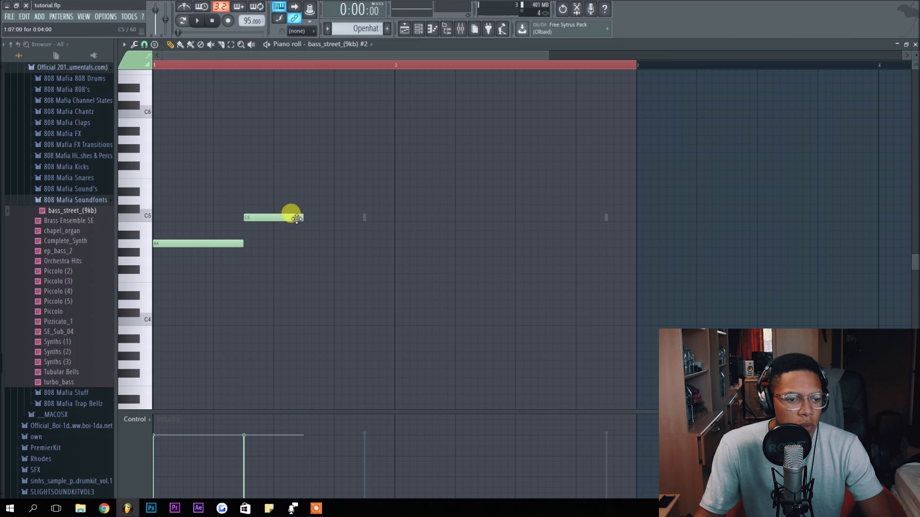
# Audition the bass line and add a four-step B4 note directly after the C5 note
pyautogui.click(222, 245)
pyautogui.click(184, 251)
pyautogui.rightClick(210, 253)
pyautogui.click(210, 242)
pyautogui.click(272, 220)
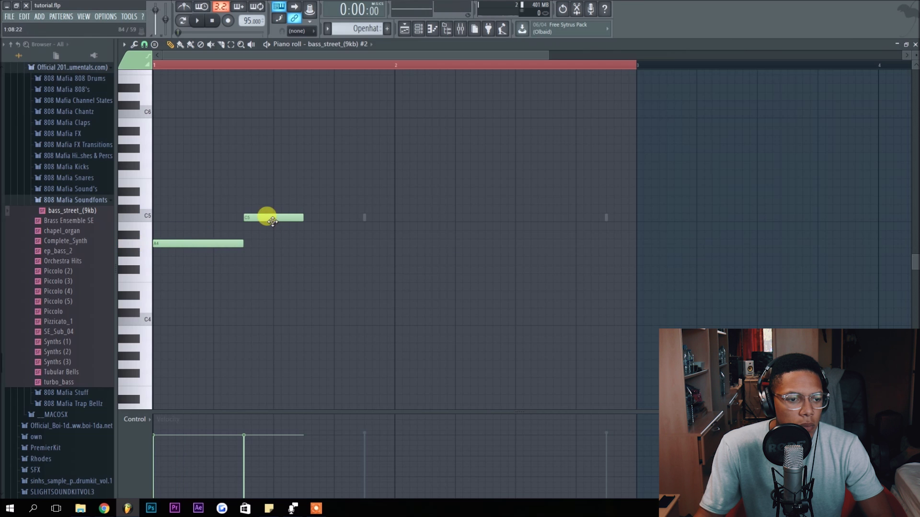
pyautogui.click(307, 226)
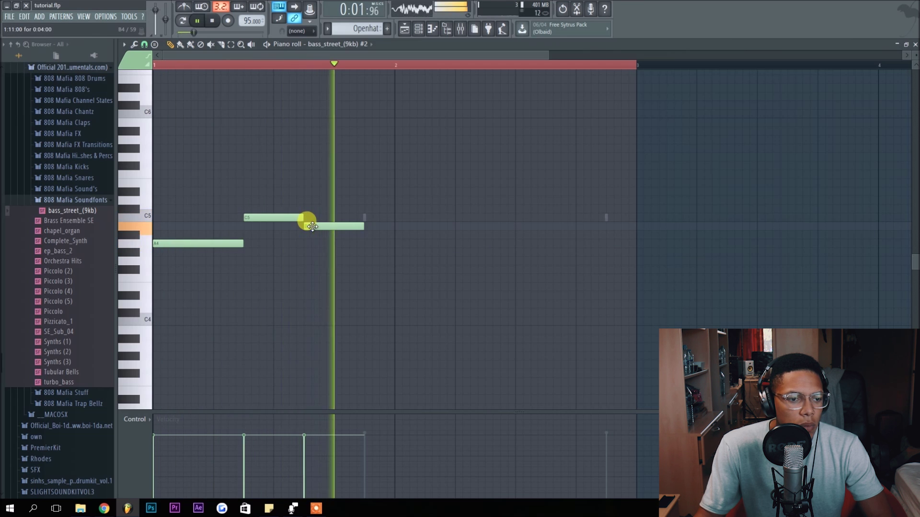
# Extend the B4 bass note to six steps and add a six-step F4 note at the start of bar 2
pyautogui.press('space')
pyautogui.click(394, 252)
pyautogui.moveTo(395, 259); pyautogui.dragTo(394, 276)
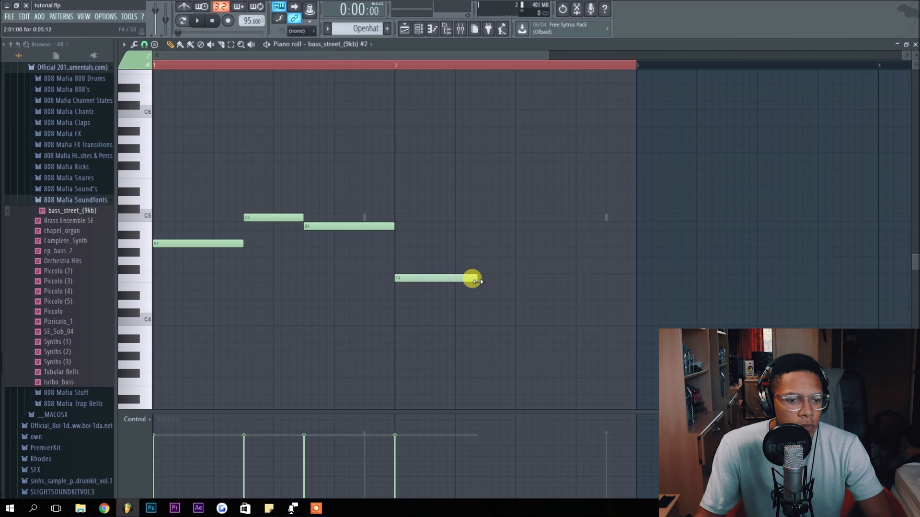
pyautogui.moveTo(481, 218); pyautogui.dragTo(485, 205)
pyautogui.press('space')
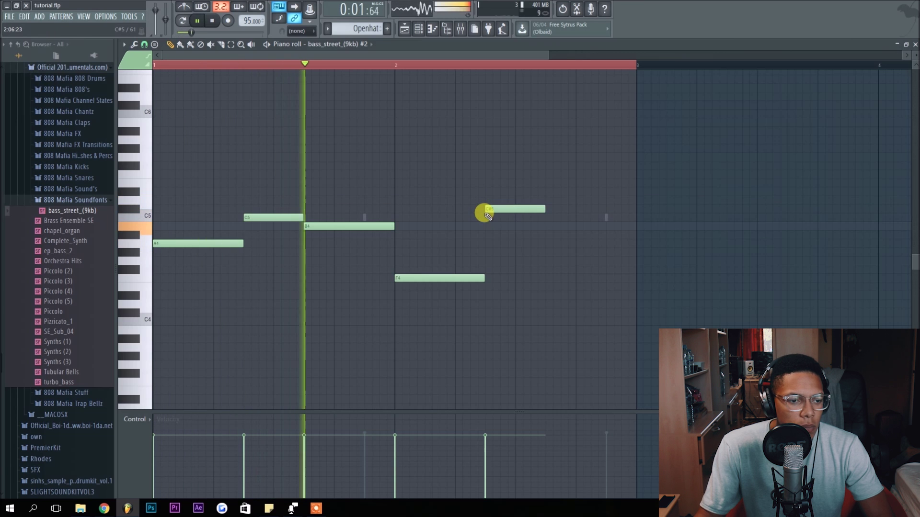
pyautogui.rightClick(500, 207)
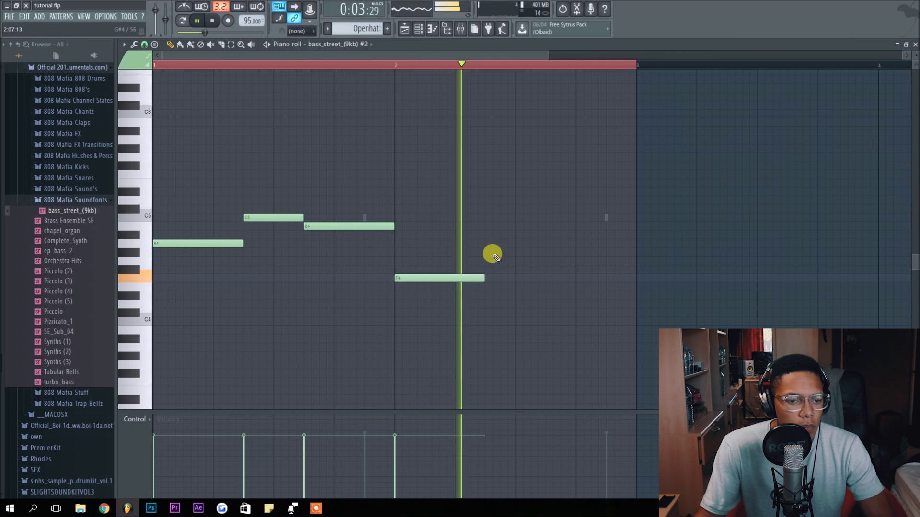
# Add a six-step G4 bass note filling the end of bar 2, and play the bass line
pyautogui.press('space')
pyautogui.moveTo(547, 244)
pyautogui.mouseDown()
pyautogui.moveTo(542, 271)
pyautogui.moveTo(544, 255)
pyautogui.mouseUp()
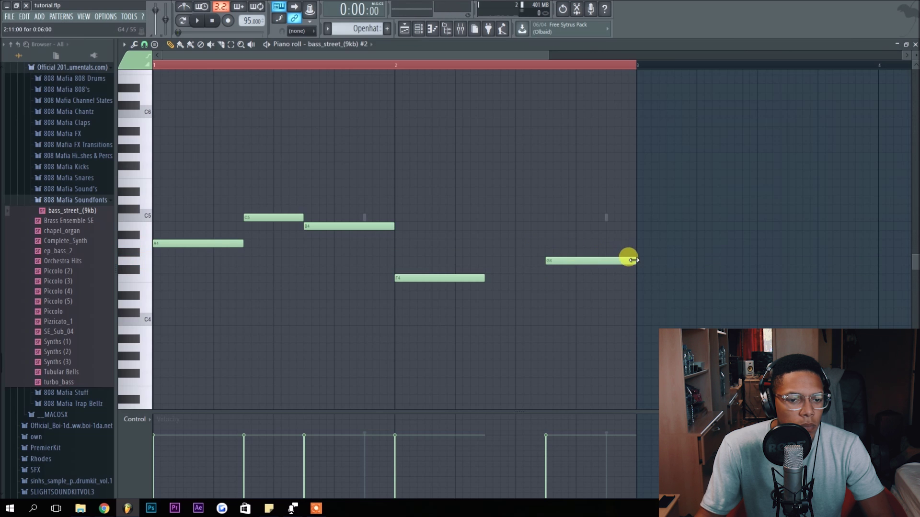
pyautogui.press('space')
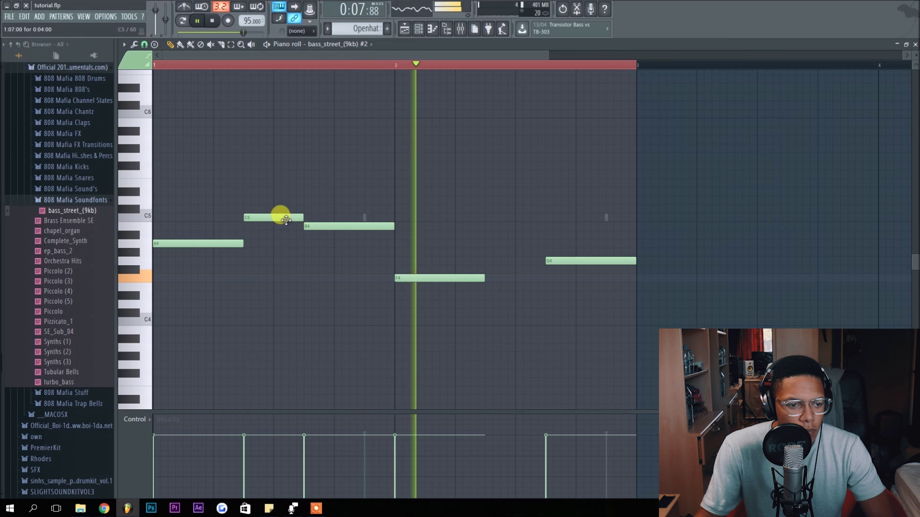
# Fill the gap between the F4 and G4 notes in bar 2 with a four-step E4 note
pyautogui.press('space')
pyautogui.click(486, 243)
pyautogui.moveTo(486, 243); pyautogui.dragTo(490, 297)
pyautogui.moveTo(488, 298); pyautogui.dragTo(486, 283)
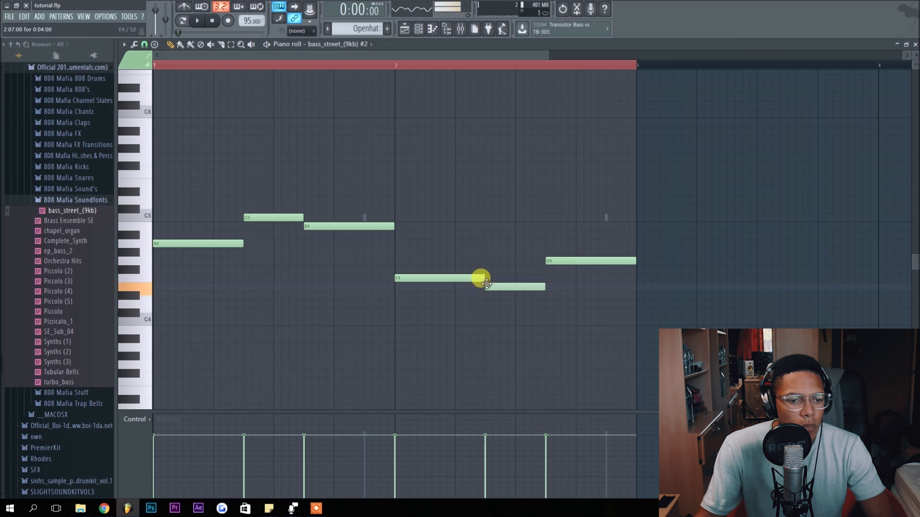
# Audition the bass line while trying B4 and C5 for the gap-filling note, and settle it on A4
pyautogui.press('space')
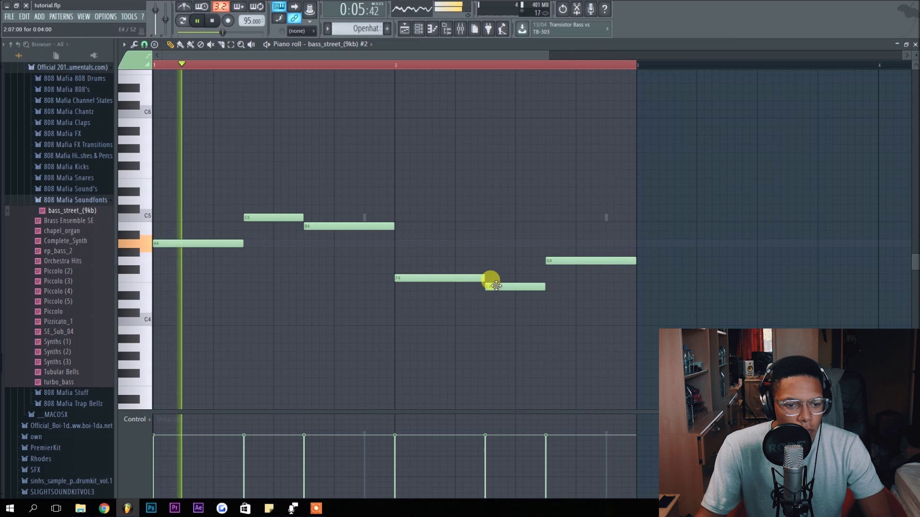
pyautogui.moveTo(495, 286); pyautogui.dragTo(498, 220)
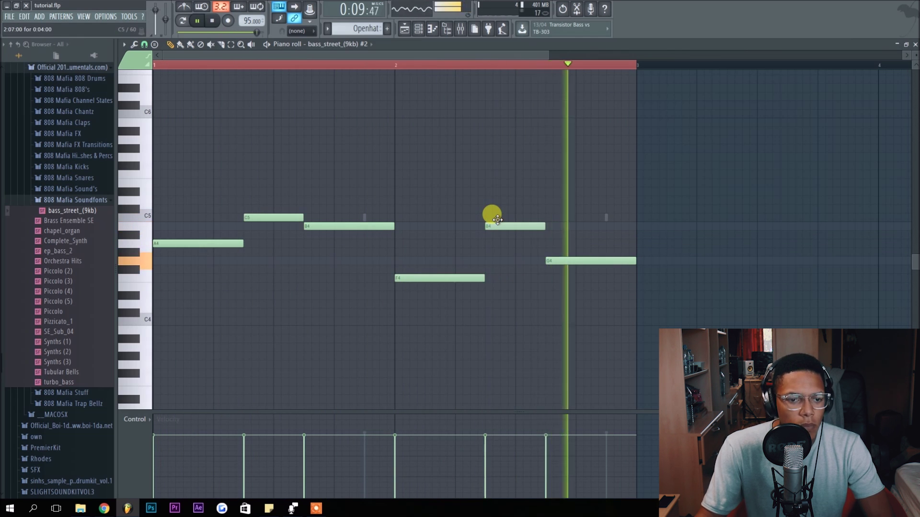
pyautogui.moveTo(497, 219); pyautogui.dragTo(495, 215)
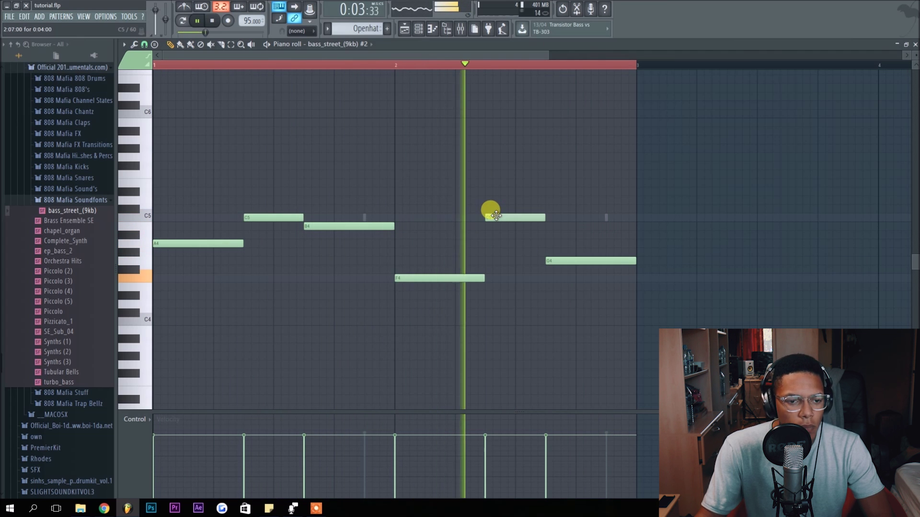
pyautogui.moveTo(496, 215); pyautogui.dragTo(496, 248)
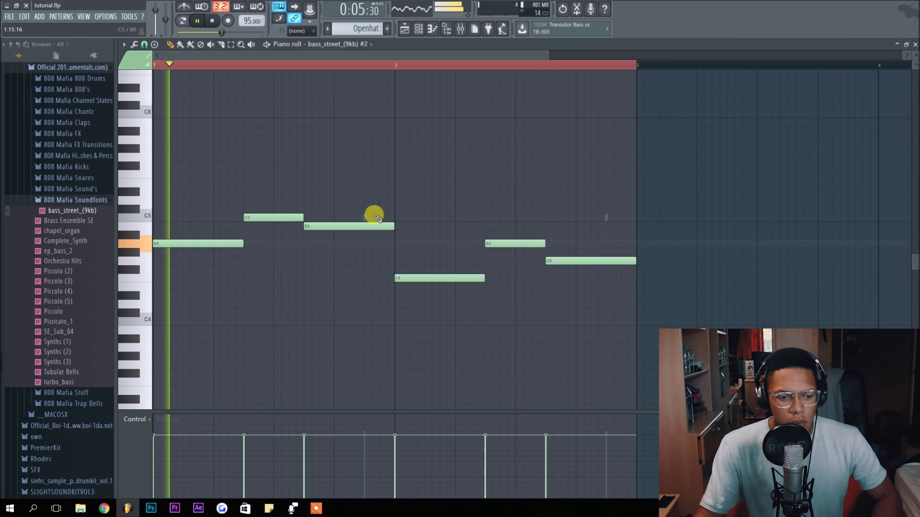
pyautogui.press('space')
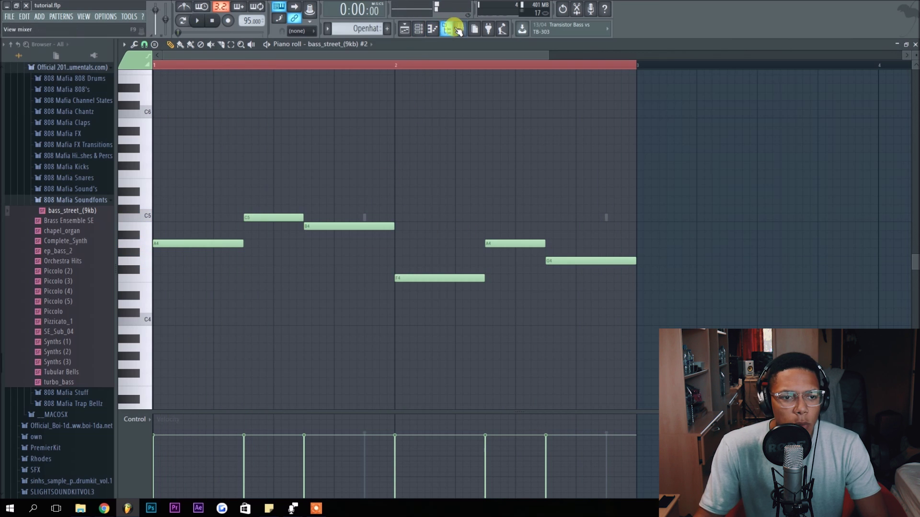
# Open the bass_street_(9kb) #2 channel settings from the channel rack and assign the channel to mixer track 12
pyautogui.click(404, 29)
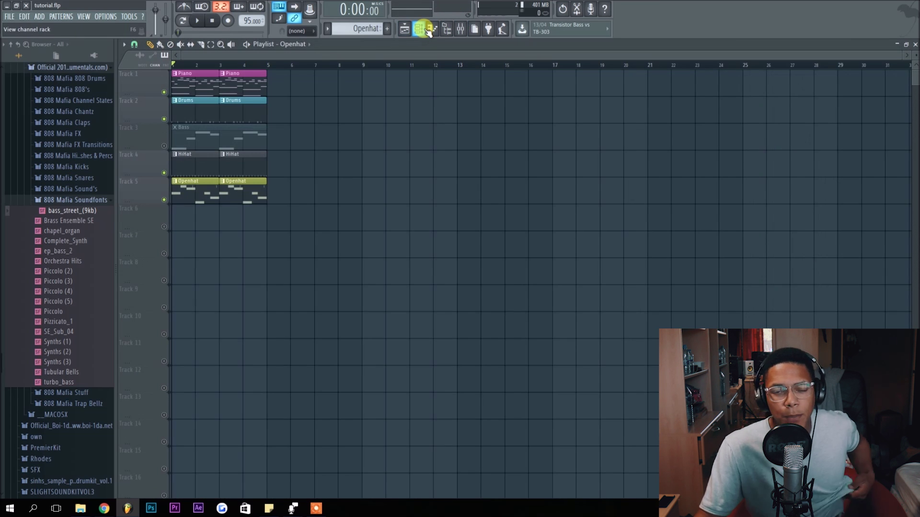
pyautogui.click(421, 29)
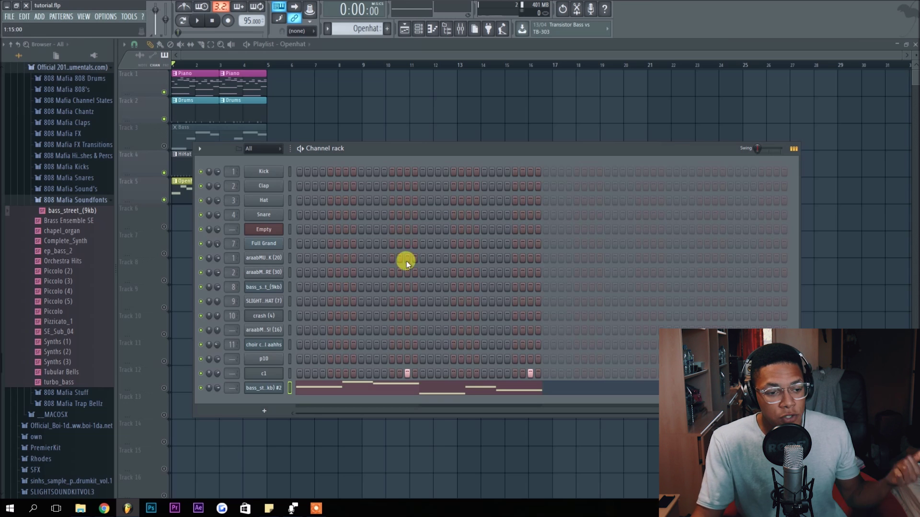
pyautogui.click(270, 389)
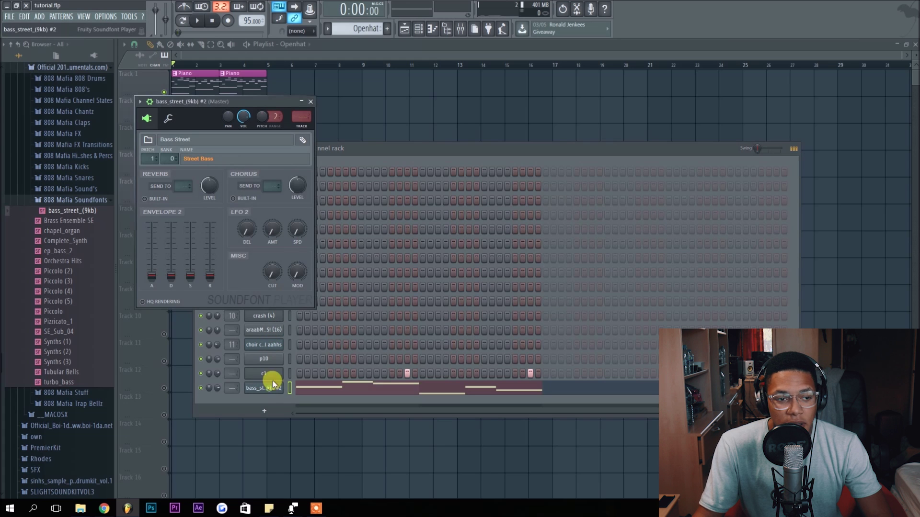
pyautogui.click(301, 126)
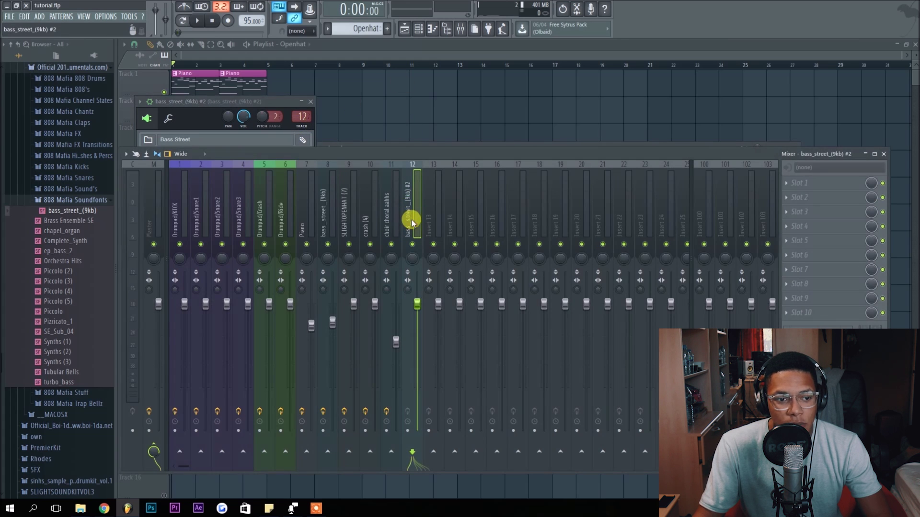
# Route mixer track 12 only to Insert 13 and load Fruity parametric EQ 2 in Insert 13's first effect slot
pyautogui.rightClick(434, 452)
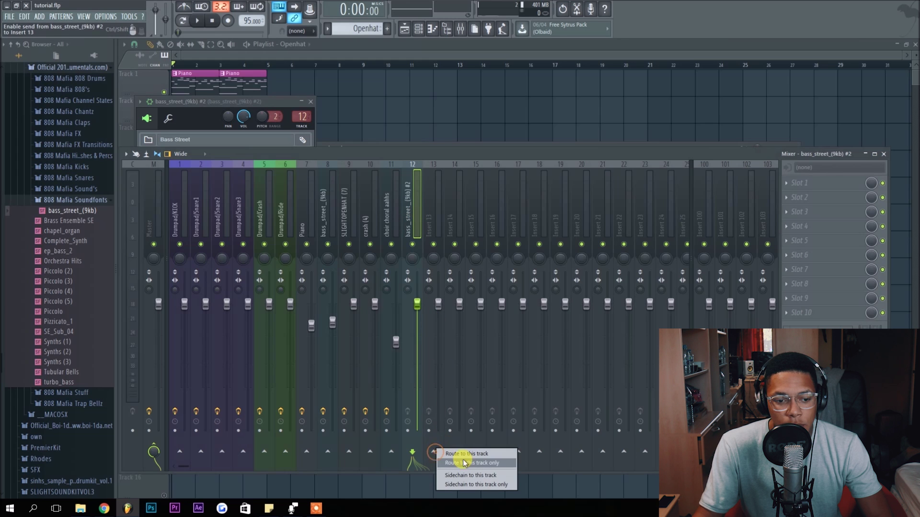
pyautogui.click(463, 463)
pyautogui.click(435, 216)
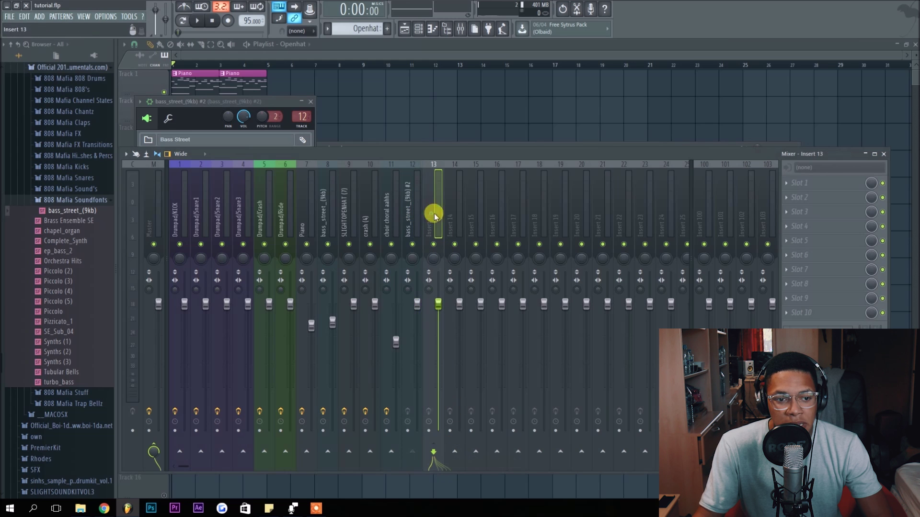
pyautogui.click(768, 182)
pyautogui.click(793, 309)
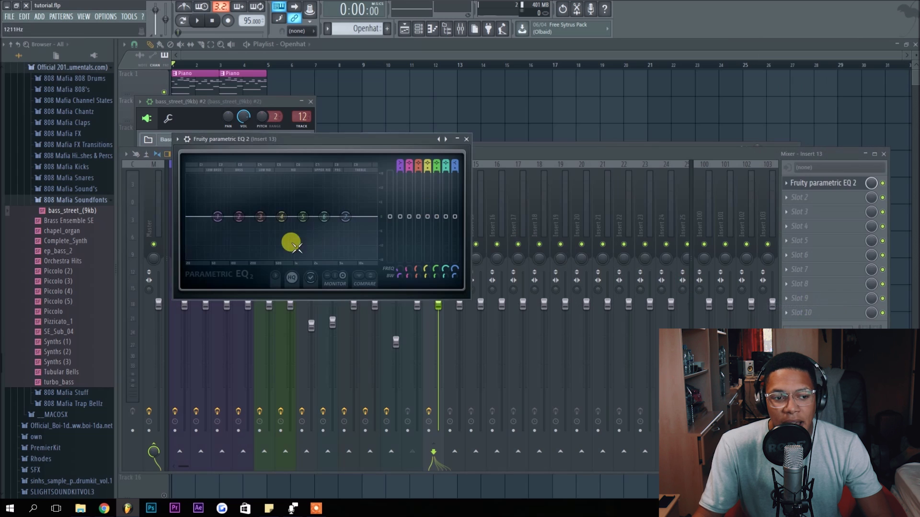
pyautogui.moveTo(227, 231); pyautogui.dragTo(244, 259)
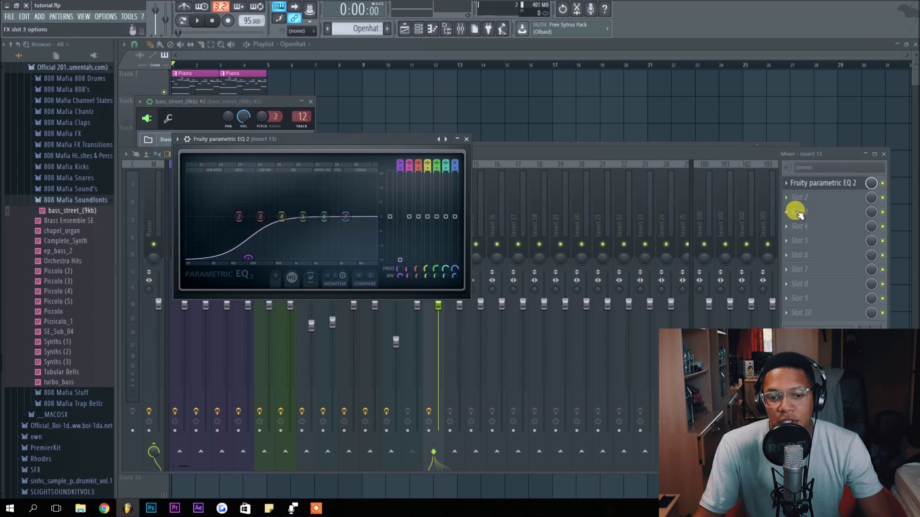
pyautogui.rightClick(248, 257)
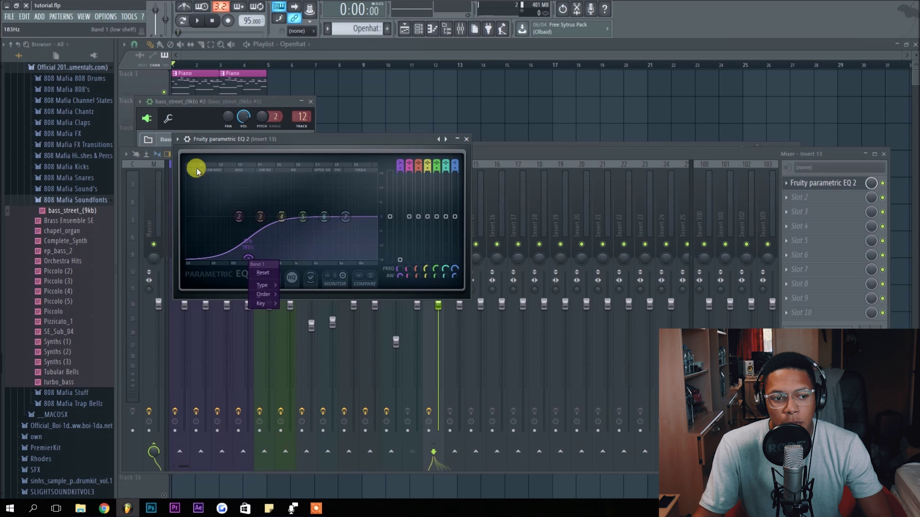
pyautogui.click(177, 139)
pyautogui.moveTo(239, 167)
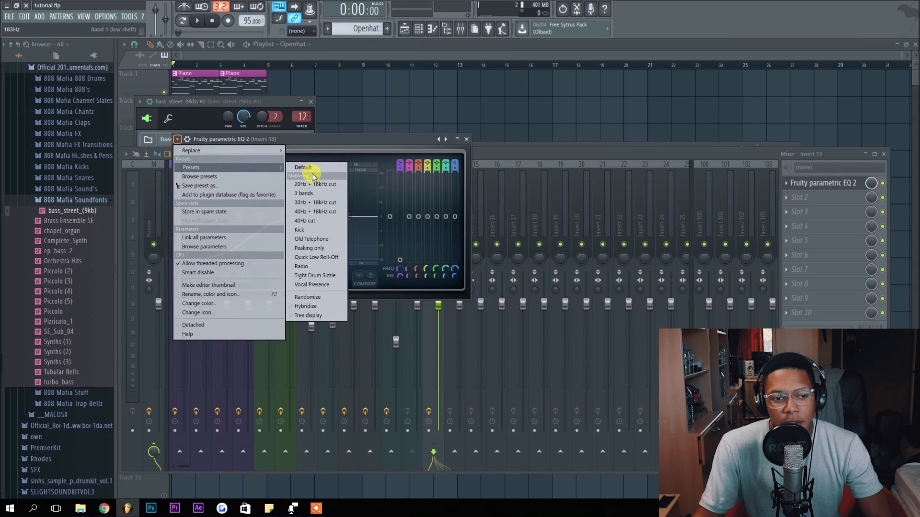
pyautogui.click(301, 167)
# Roll off Insert 13's highs with EQ band 7 and add Fruity Compressor using a preset with 2.4:1 ratio and -2.2 dB gain
pyautogui.moveTo(345, 221); pyautogui.dragTo(311, 258)
pyautogui.click(786, 203)
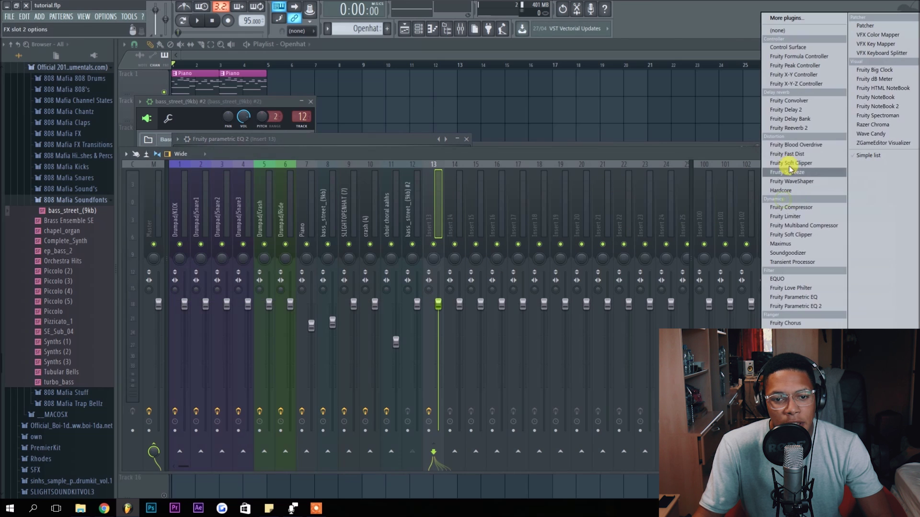
pyautogui.click(791, 209)
pyautogui.click(792, 203)
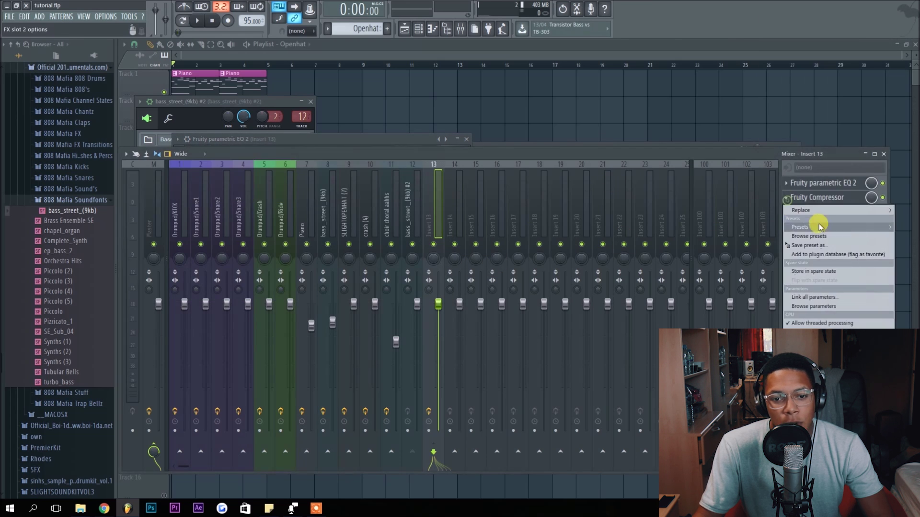
pyautogui.moveTo(809, 227)
pyautogui.click(891, 369)
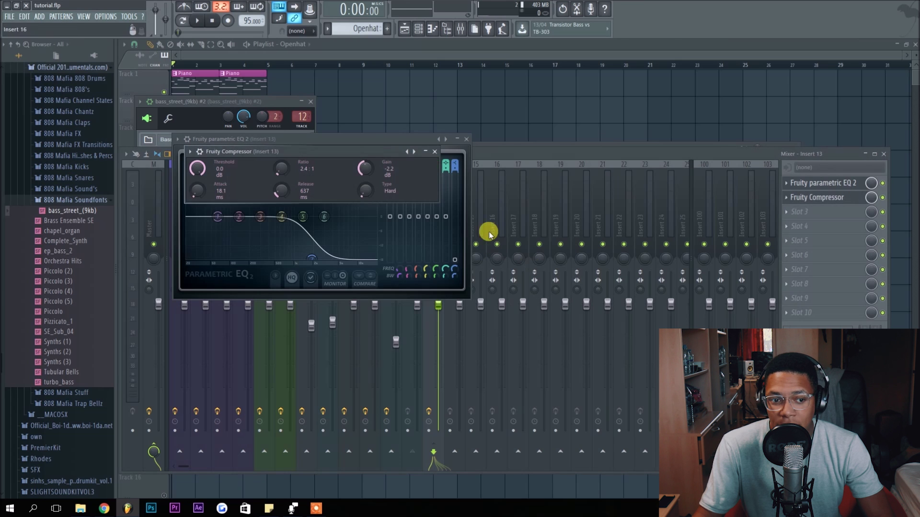
pyautogui.click(523, 145)
pyautogui.click(845, 159)
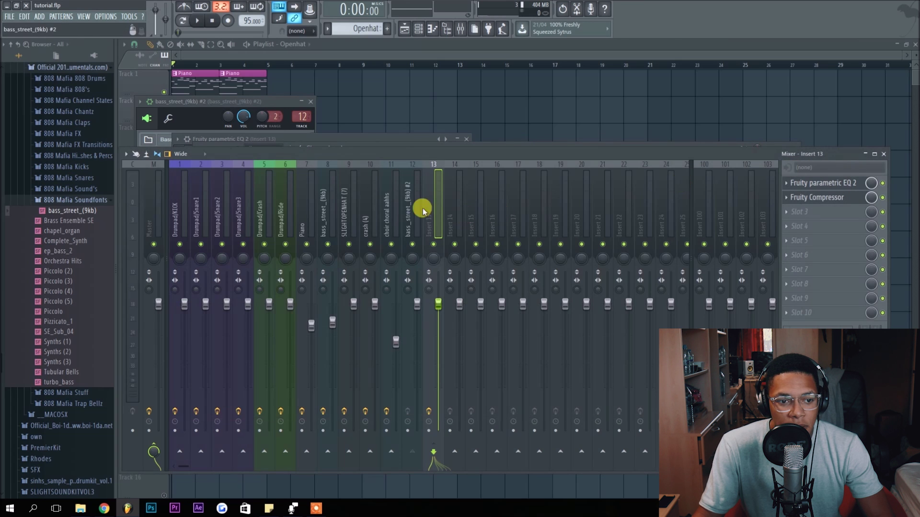
# Load Fruity Limiter in the first effect slot of the bass_street_(9kb) #2 track and show its compressor controls
pyautogui.click(411, 207)
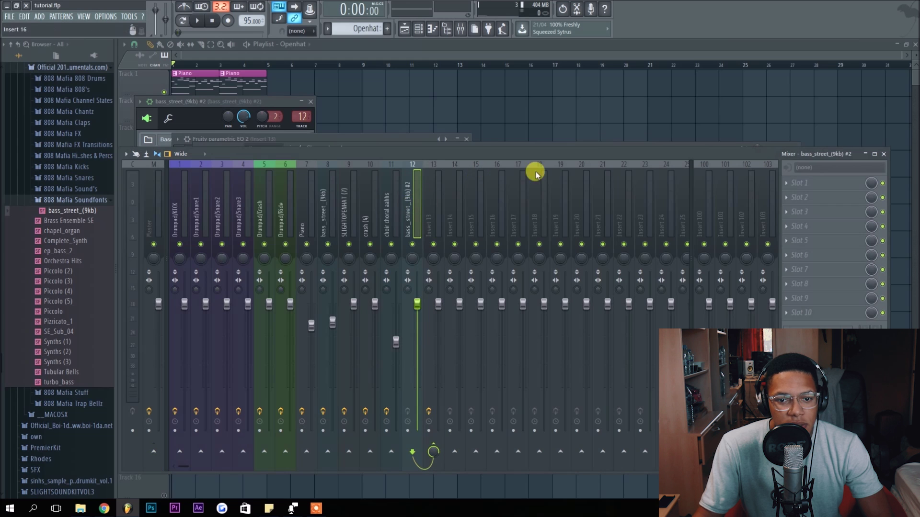
pyautogui.click(786, 184)
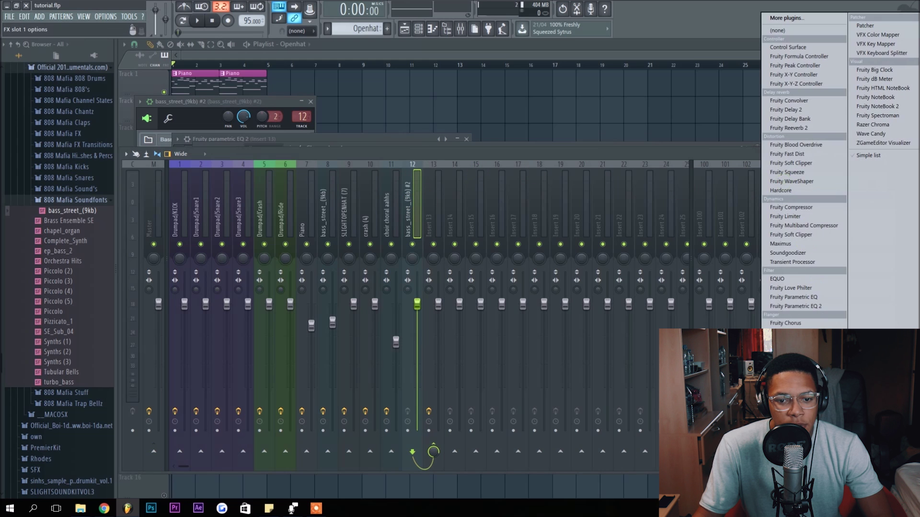
pyautogui.click(795, 217)
pyautogui.click(231, 257)
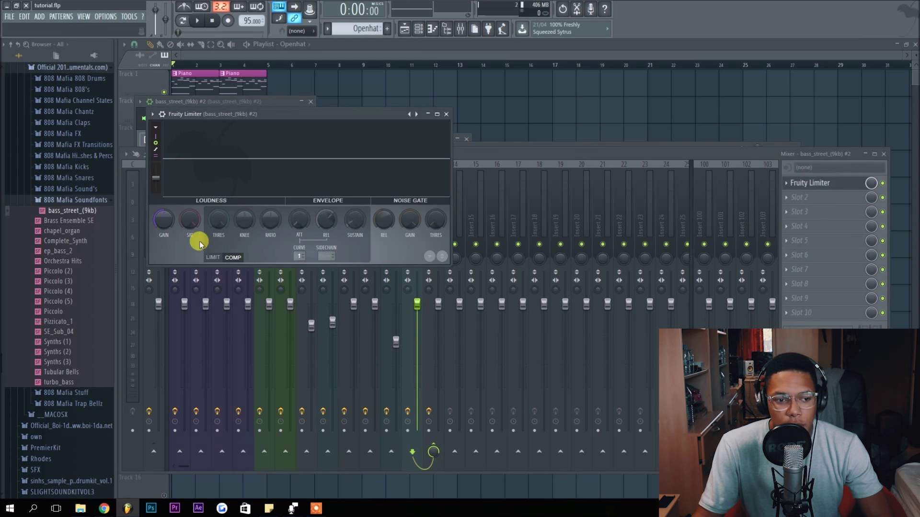
# Sidechain the Drumpad/KICK mixer track to the bass_street_(9kb) #2 track
pyautogui.click(184, 301)
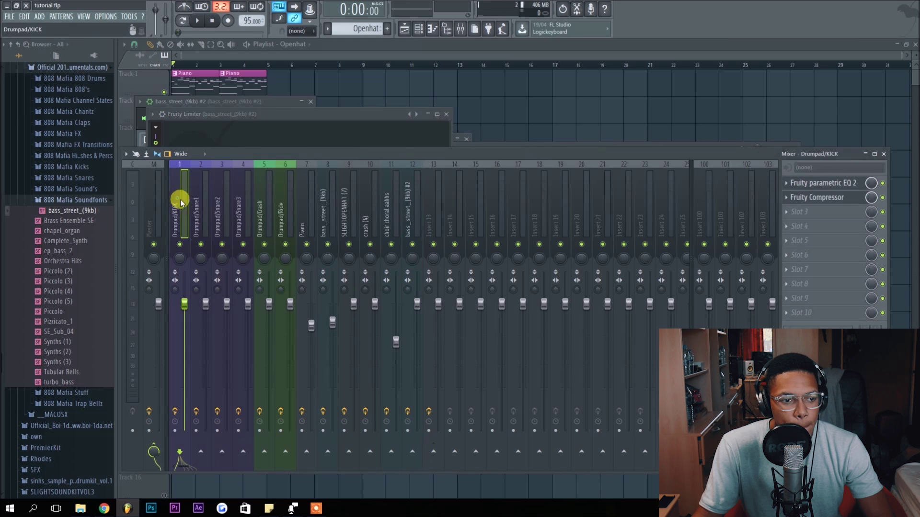
pyautogui.rightClick(408, 451)
pyautogui.click(436, 471)
# Adjust the bass limiter's compression threshold and slightly lower the bass_street_(9kb) #2 track fader while the arrangement plays
pyautogui.click(404, 221)
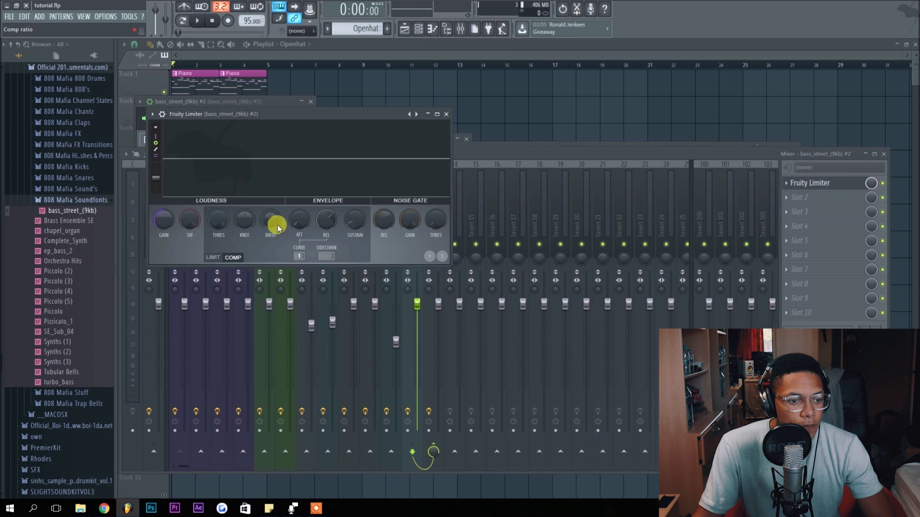
pyautogui.press('space')
pyautogui.moveTo(219, 219)
pyautogui.mouseDown()
pyautogui.moveTo(228, 222)
pyautogui.moveTo(223, 213)
pyautogui.mouseUp()
pyautogui.moveTo(417, 303); pyautogui.dragTo(417, 314)
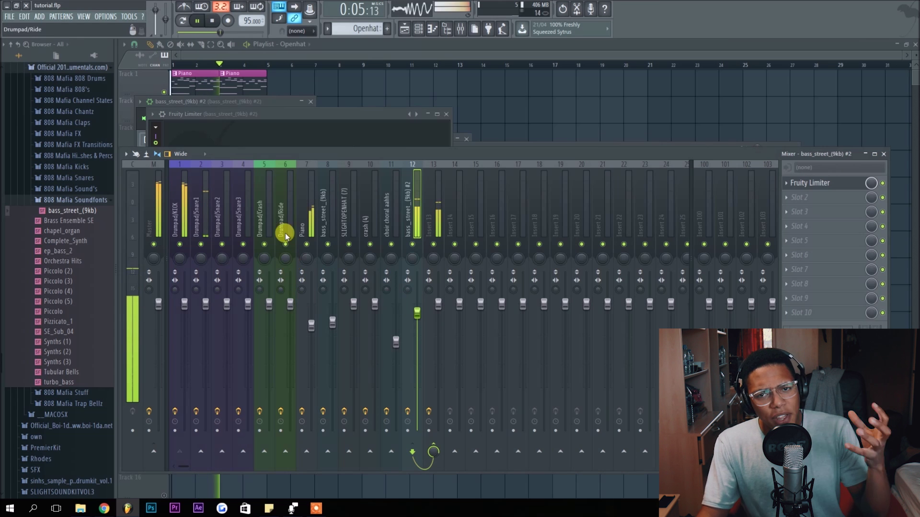
pyautogui.press('space')
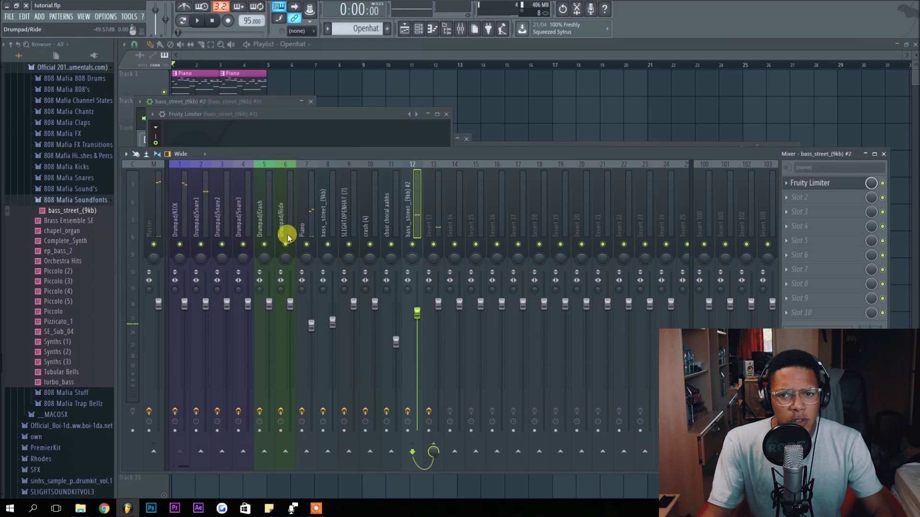
# Solo the Drumpad/KICK track with its linked bass tracks and play them briefly
pyautogui.click(185, 184)
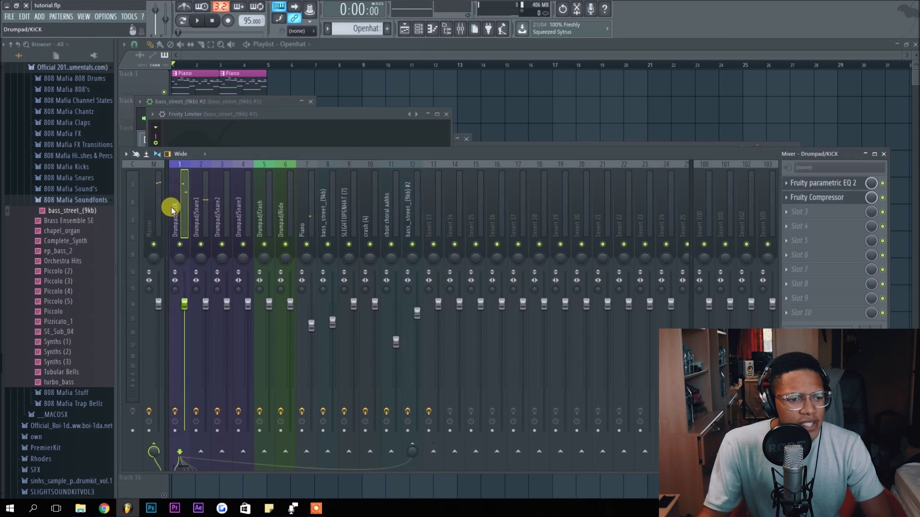
pyautogui.click(90, 201)
pyautogui.rightClick(181, 245)
pyautogui.press('space')
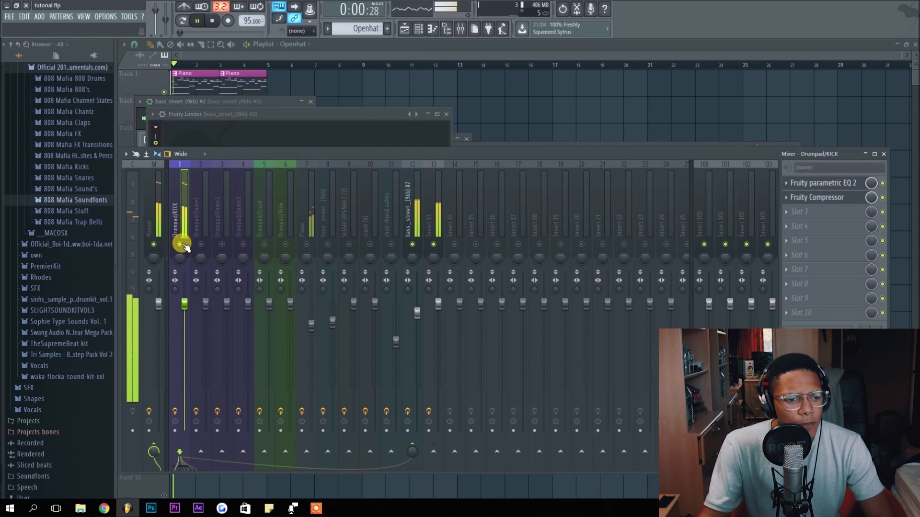
pyautogui.press('space')
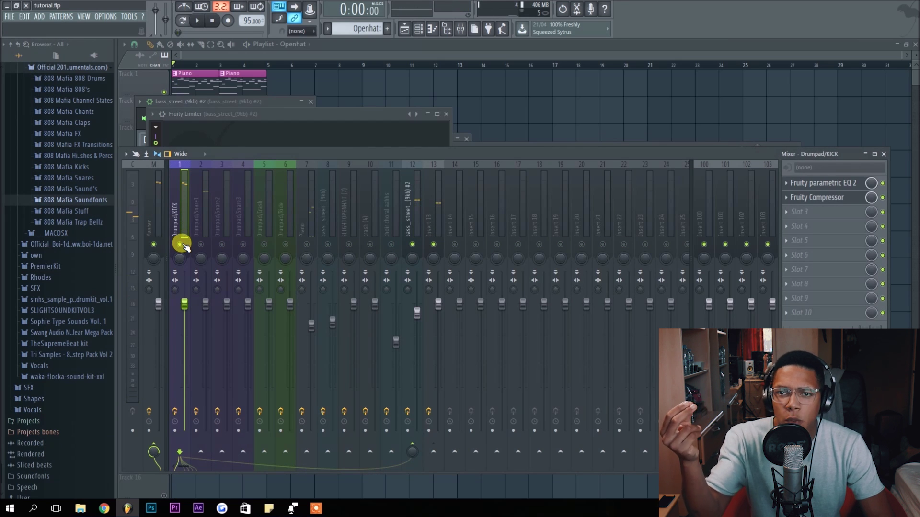
# Stop the playback and unsolo the Drumpad/KICK track so every mixer track is active
pyautogui.press('space')
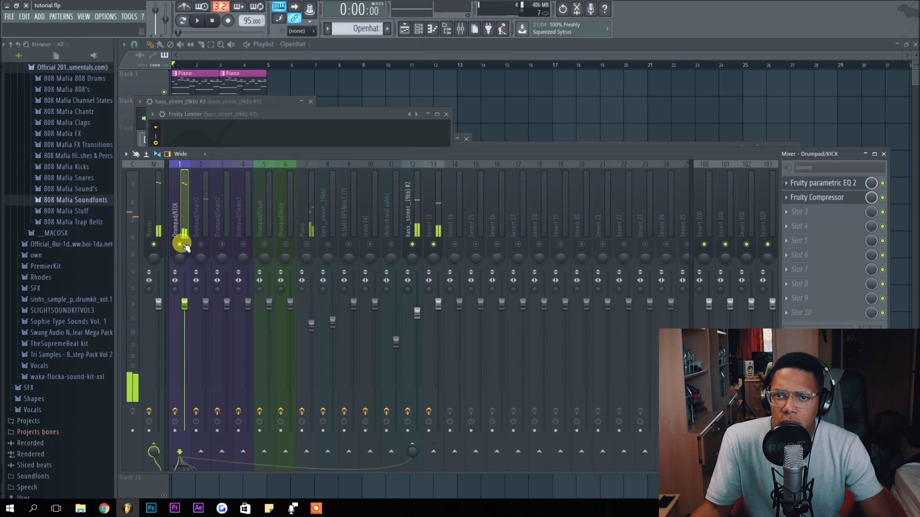
pyautogui.rightClick(181, 244)
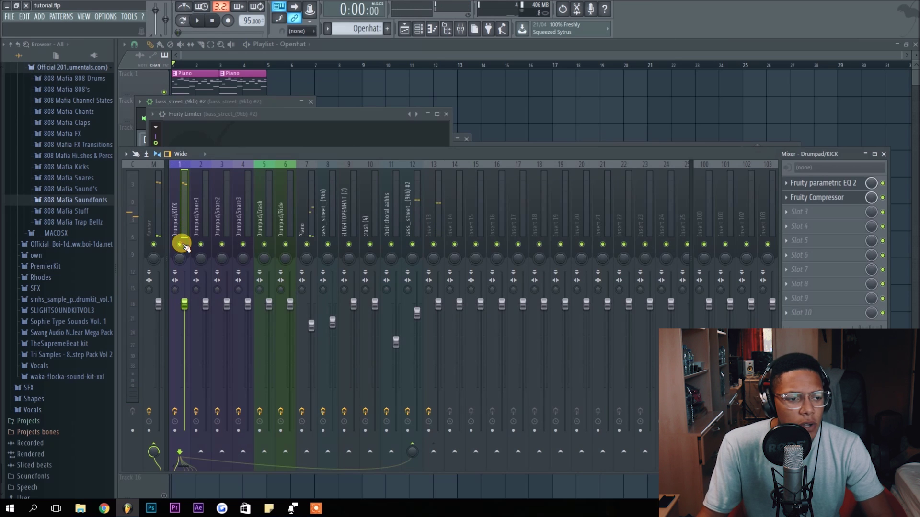
# Open the Kicks folder inside sinh's drums of the sinhs_sample drumkit vol.1 pack
pyautogui.scroll(3, 83, 175)
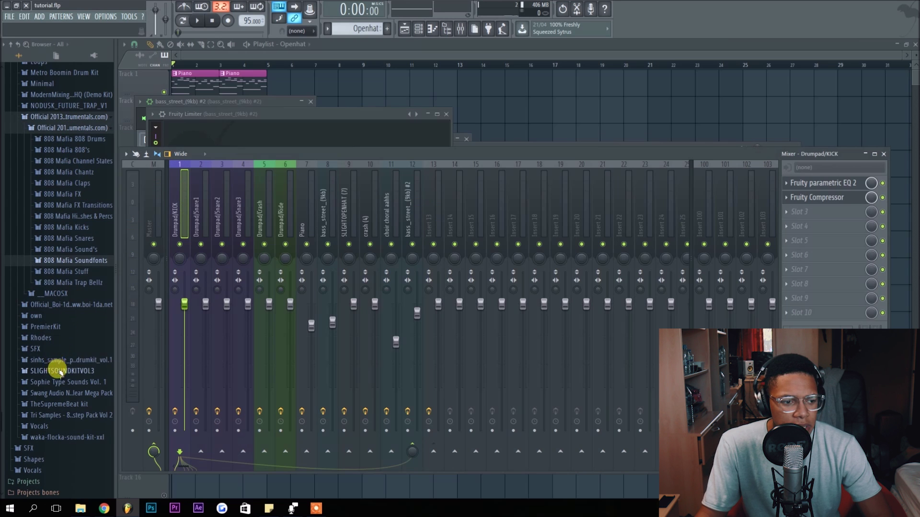
pyautogui.click(61, 360)
pyautogui.click(67, 372)
pyautogui.click(73, 381)
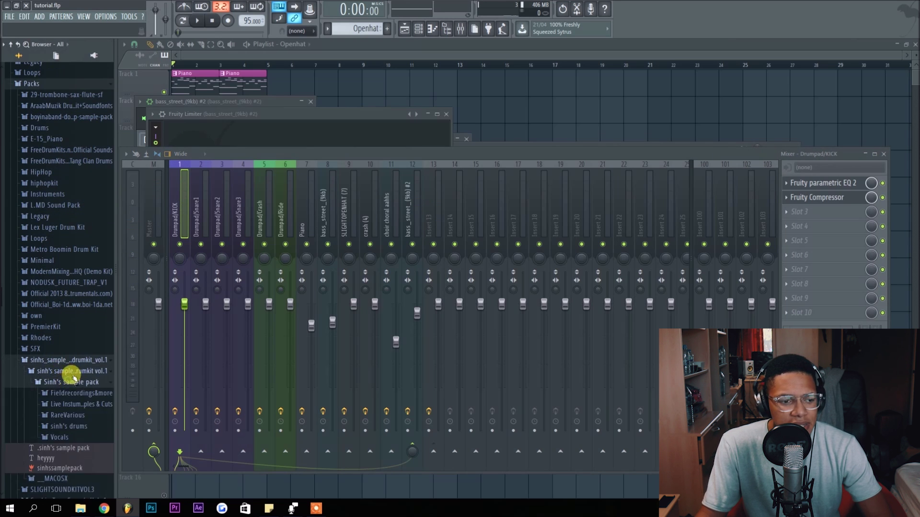
pyautogui.scroll(-4, 74, 379)
pyautogui.click(72, 306)
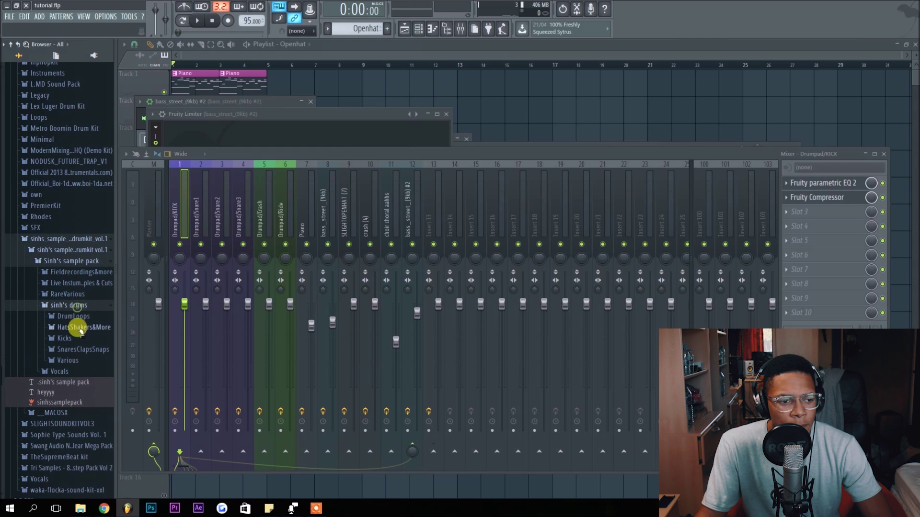
pyautogui.click(82, 339)
# Audition the kick samples in the sinh's drums Kicks folder one after another
pyautogui.click(68, 241)
pyautogui.click(67, 253)
pyautogui.click(67, 263)
pyautogui.click(68, 273)
pyautogui.click(67, 282)
pyautogui.click(67, 300)
pyautogui.click(67, 311)
pyautogui.click(66, 321)
pyautogui.click(67, 331)
pyautogui.click(67, 341)
pyautogui.click(66, 351)
pyautogui.click(66, 361)
pyautogui.click(68, 351)
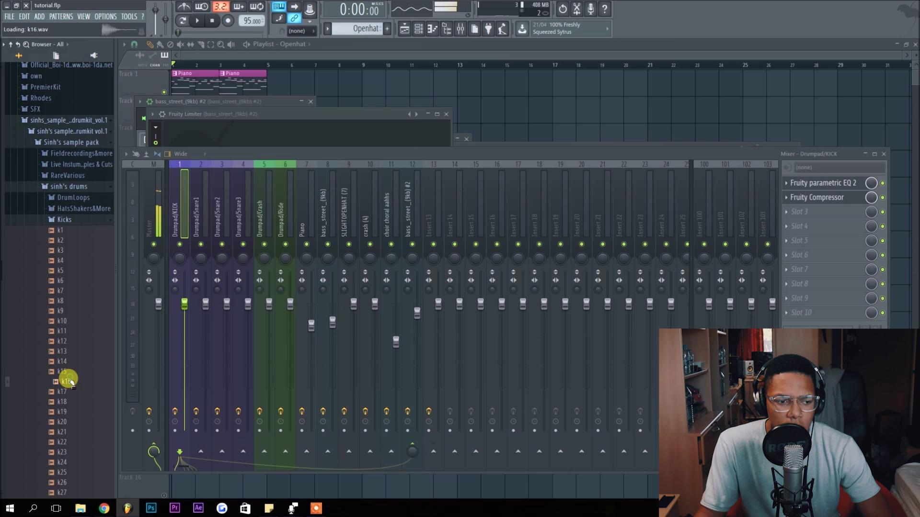
# Replace the samples of the Kick channel and the araabMU..K (20) channel with k16, playing the arrangement after each swap
pyautogui.click(305, 100)
pyautogui.click(417, 31)
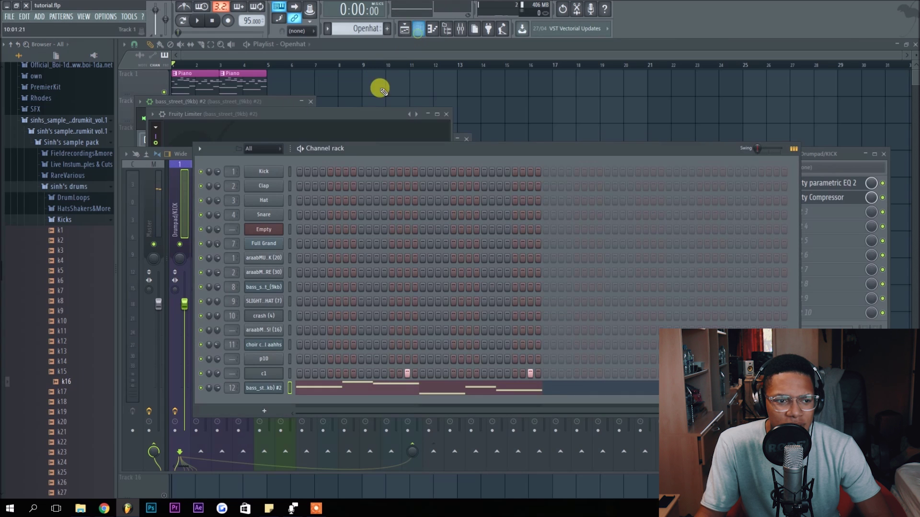
pyautogui.moveTo(73, 388); pyautogui.dragTo(267, 174)
pyautogui.press('space')
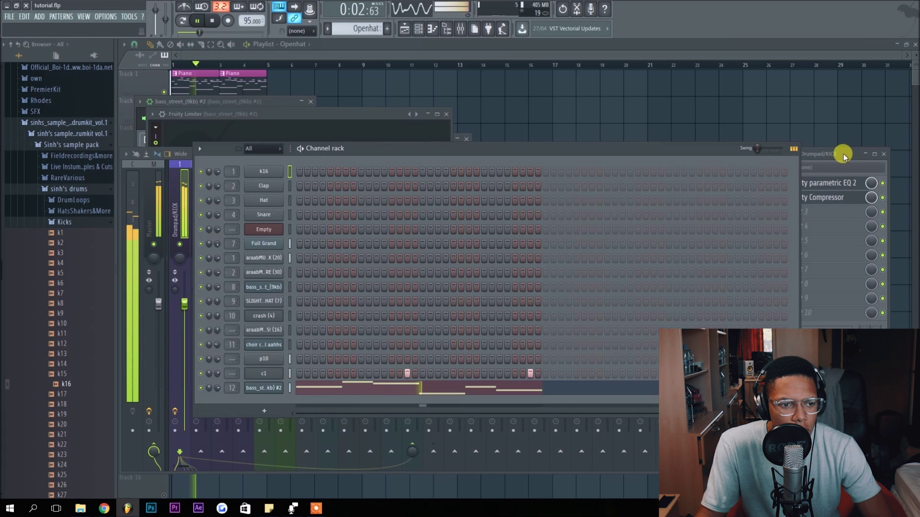
pyautogui.press('space')
pyautogui.moveTo(60, 384); pyautogui.dragTo(266, 257)
pyautogui.press('space')
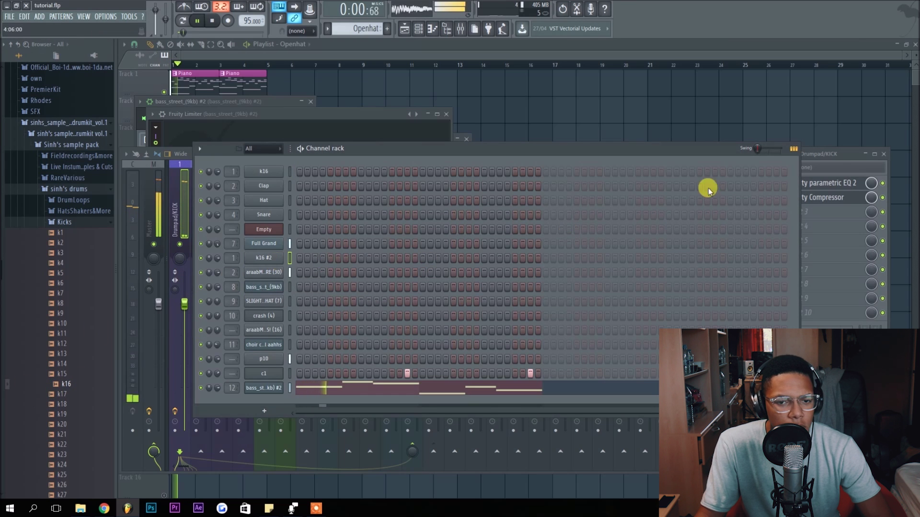
# Set the gain of the Fruity Compressor on the Drumpad/KICK track to 5.6 dB while the arrangement plays
pyautogui.click(822, 155)
pyautogui.moveTo(311, 326); pyautogui.dragTo(314, 331)
pyautogui.click(822, 183)
pyautogui.click(814, 197)
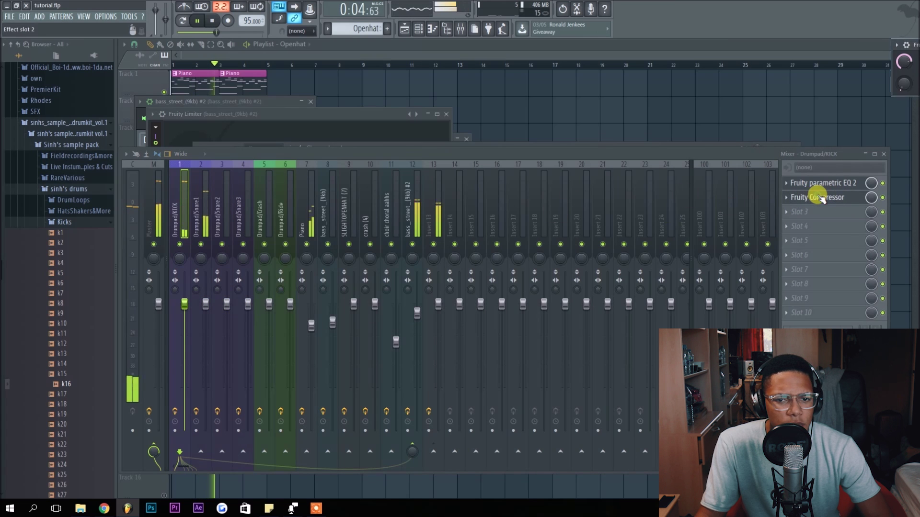
pyautogui.moveTo(915, 48); pyautogui.dragTo(492, 59)
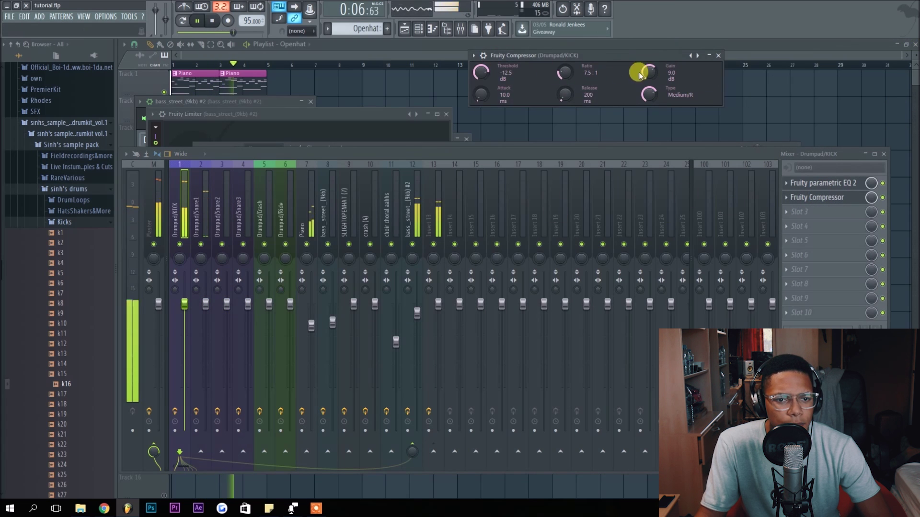
pyautogui.moveTo(650, 79); pyautogui.dragTo(650, 77)
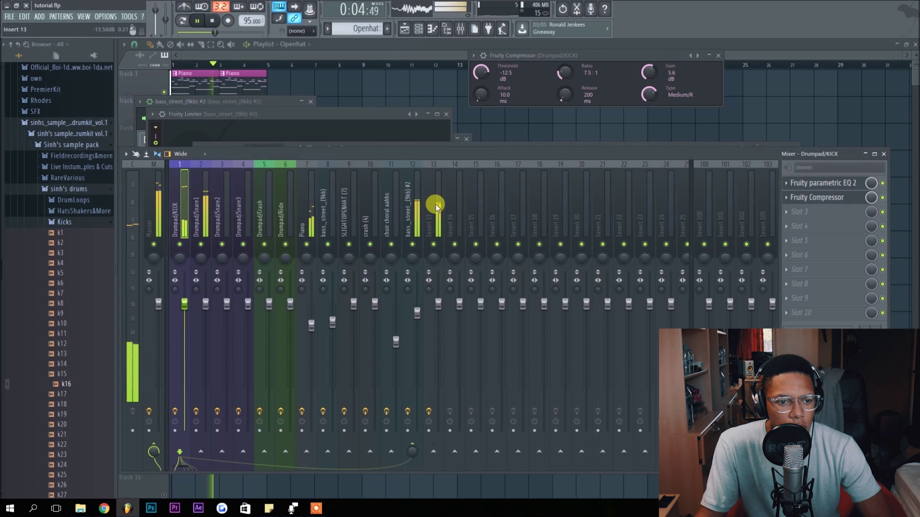
# Lower the Piano mixer fader to about 74% (-6.2 dB), stop the playback and save the project
pyautogui.click(309, 218)
pyautogui.moveTo(308, 324); pyautogui.dragTo(310, 338)
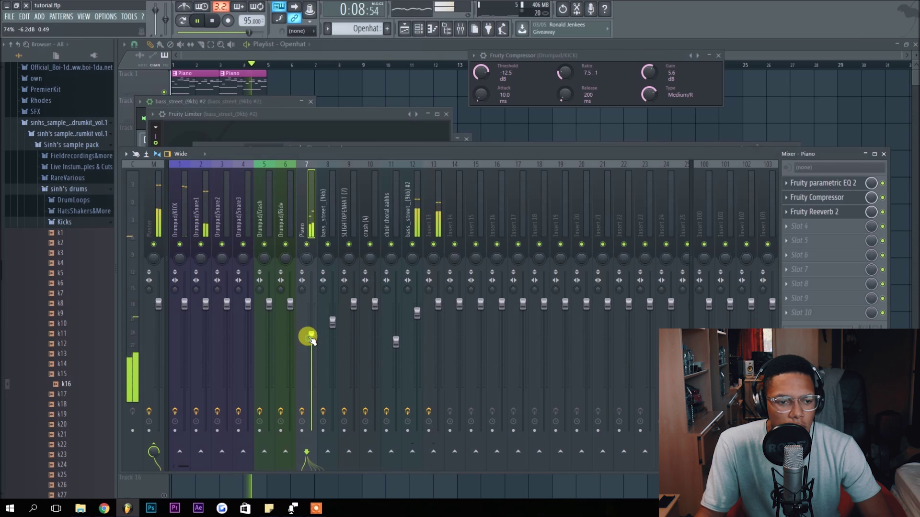
pyautogui.press('space')
pyautogui.hotkey('ctrl', 's')
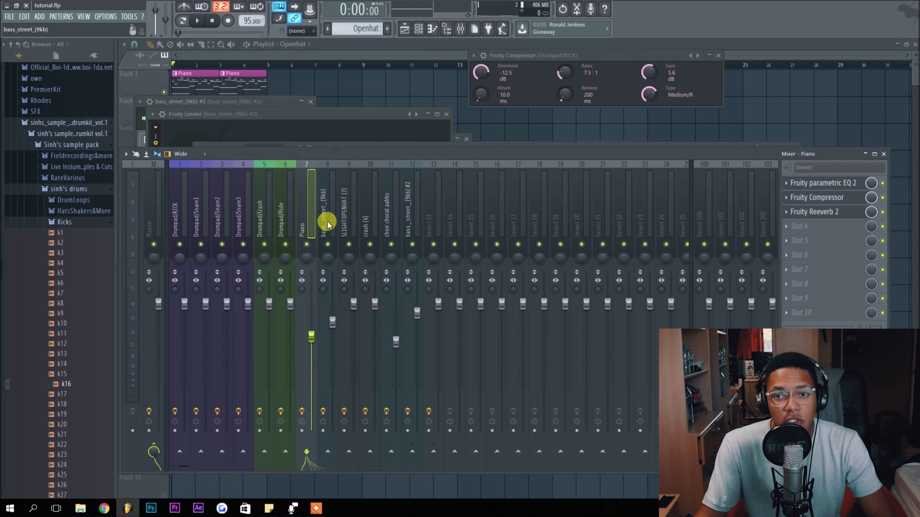
# Load Gross Beat in the Piano track's fourth effect slot and slope its time envelope down to the second grid line at the end
pyautogui.click(788, 233)
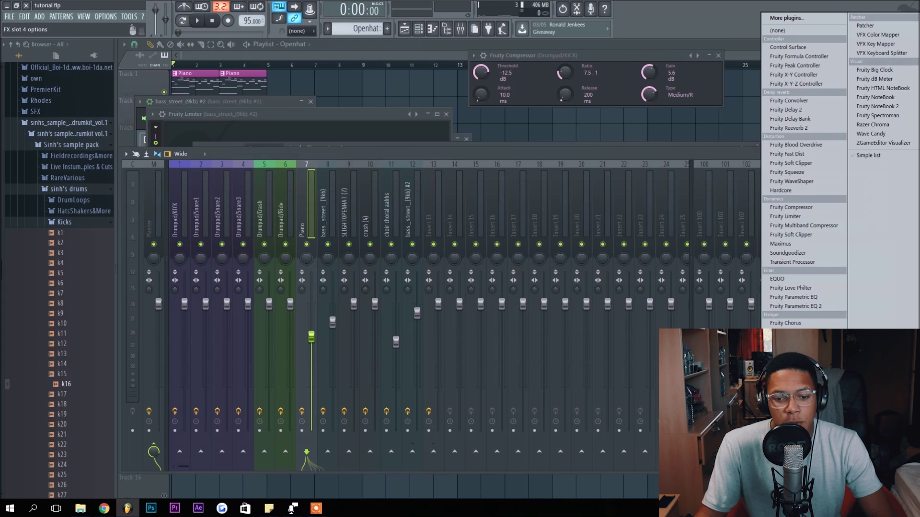
pyautogui.click(782, 458)
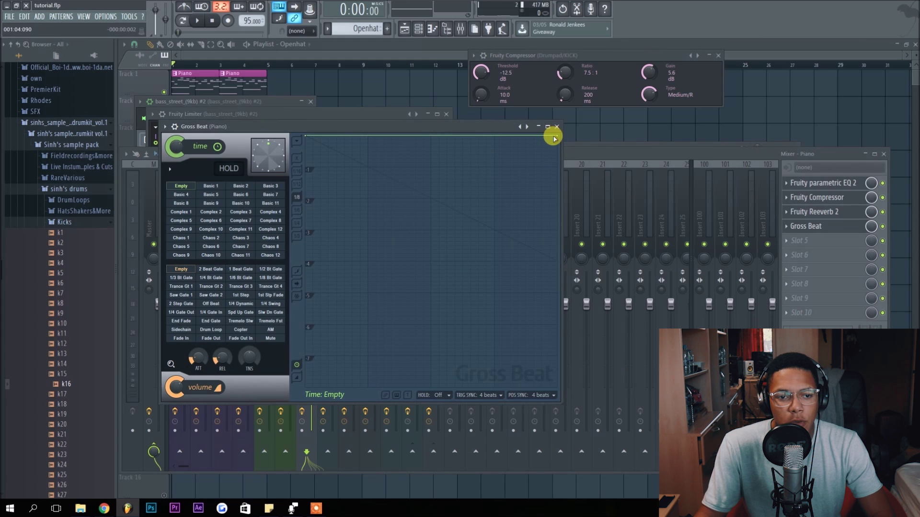
pyautogui.rightClick(554, 139)
pyautogui.moveTo(556, 136); pyautogui.dragTo(565, 197)
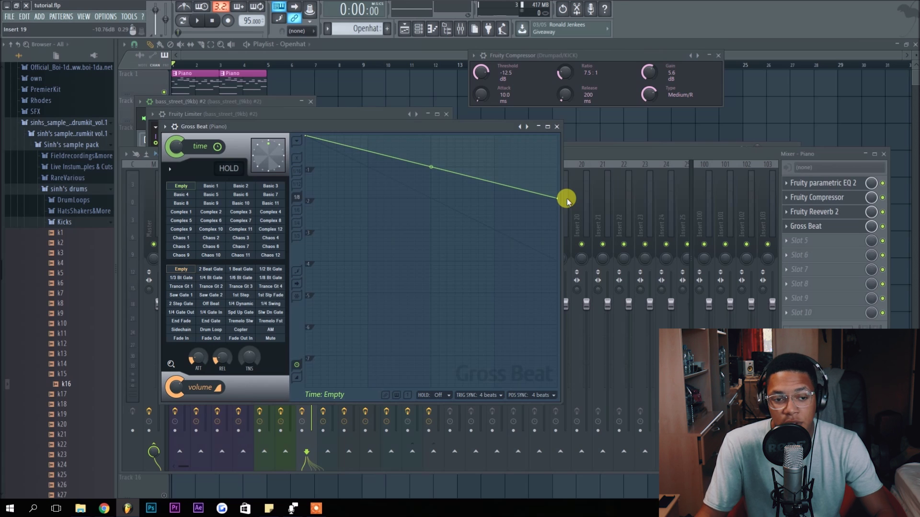
# Reduce the Gross Beat mix level on the Piano track and set the Piano fader to 77% (-5.4 dB) during playback
pyautogui.press('space')
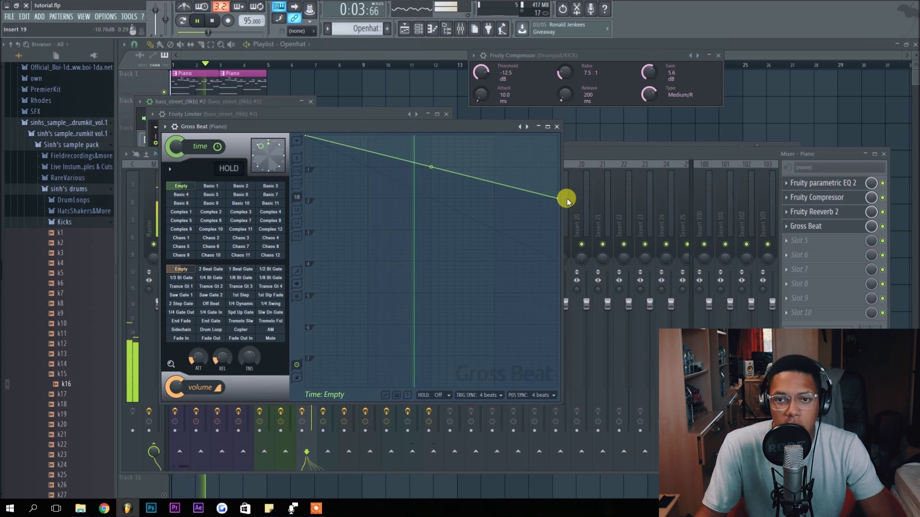
pyautogui.click(711, 153)
pyautogui.moveTo(311, 334); pyautogui.dragTo(311, 331)
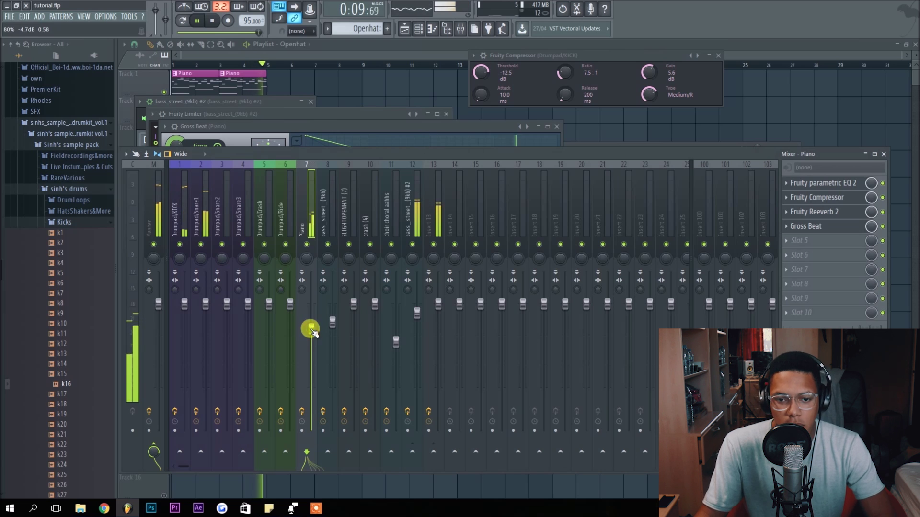
pyautogui.moveTo(871, 226); pyautogui.dragTo(871, 233)
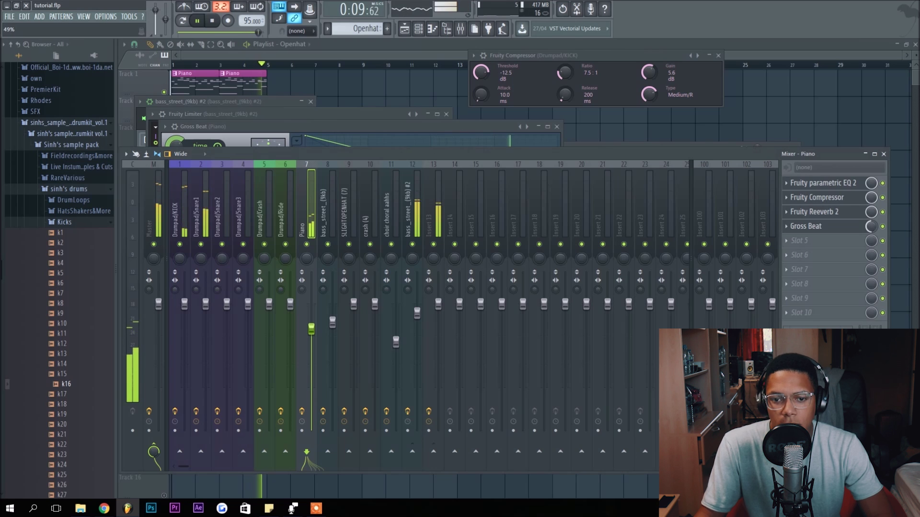
pyautogui.moveTo(871, 233); pyautogui.dragTo(873, 228)
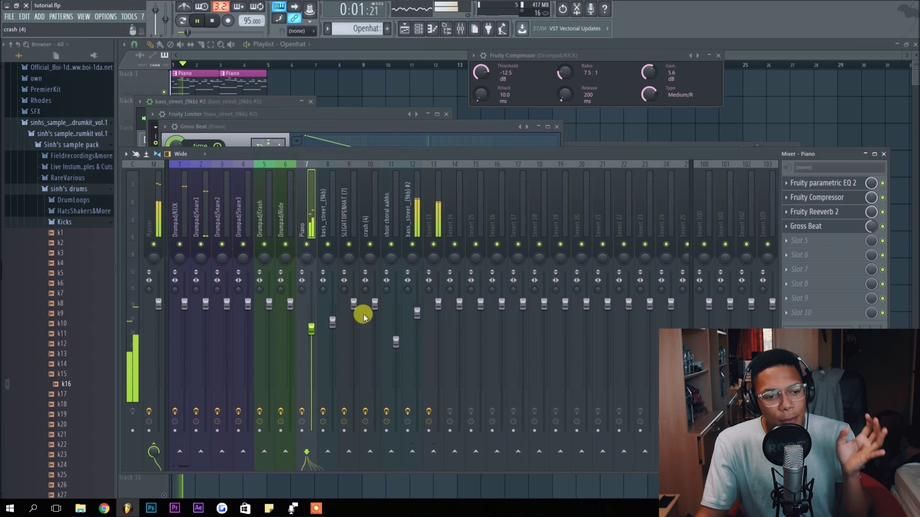
pyautogui.moveTo(312, 329); pyautogui.dragTo(311, 332)
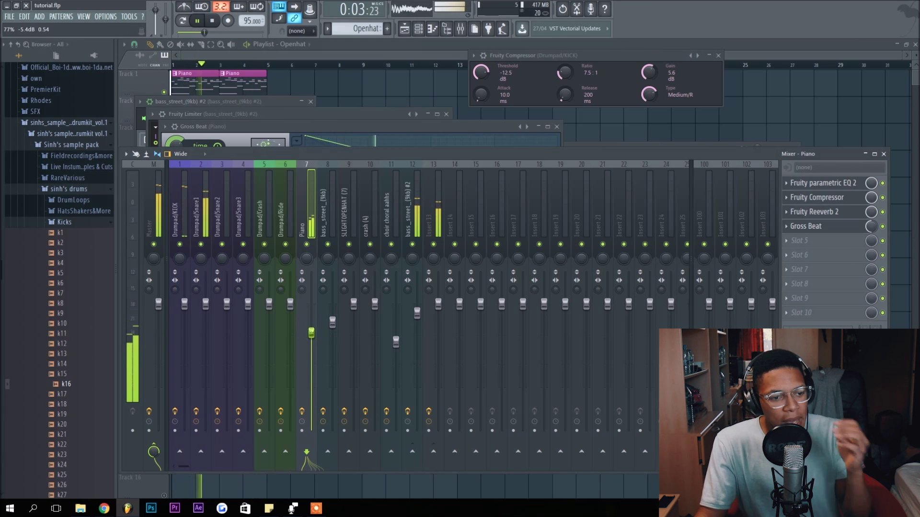
pyautogui.press('space')
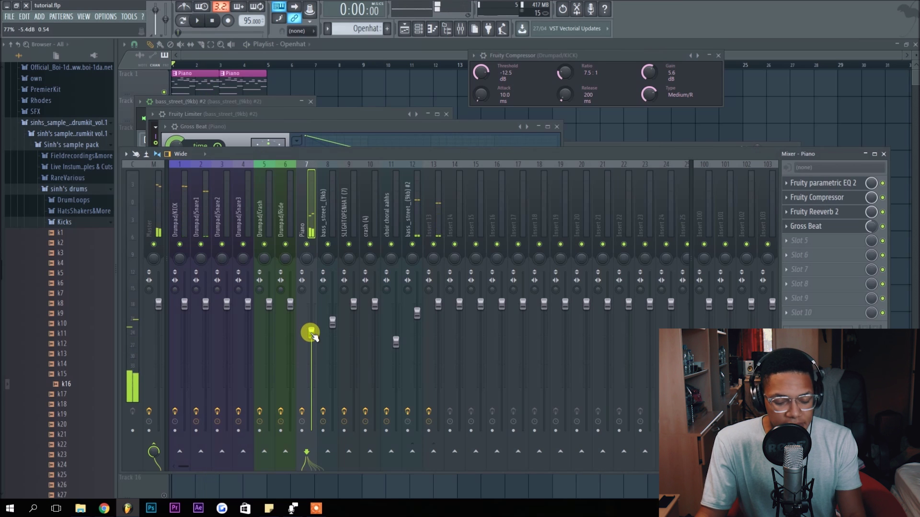
# Bring the playlist to the front and listen to the full arrangement
pyautogui.click(376, 57)
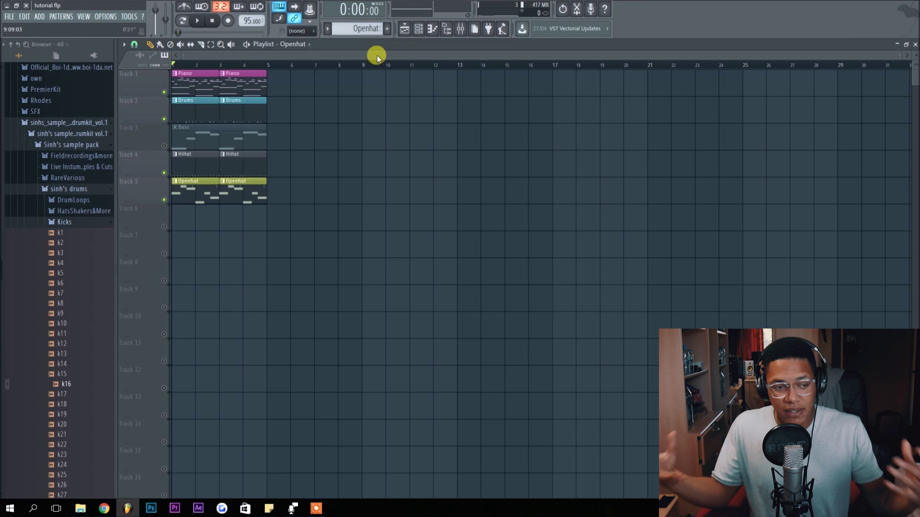
pyautogui.press('space')
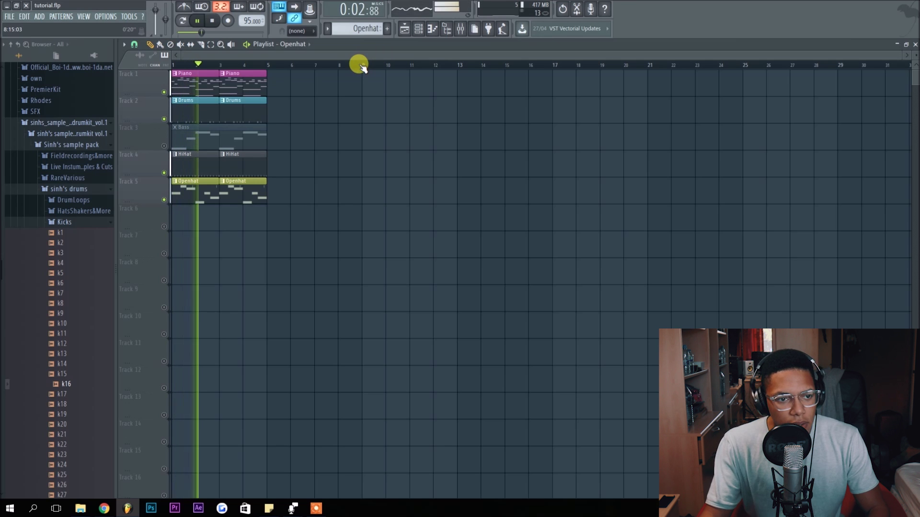
pyautogui.press('space')
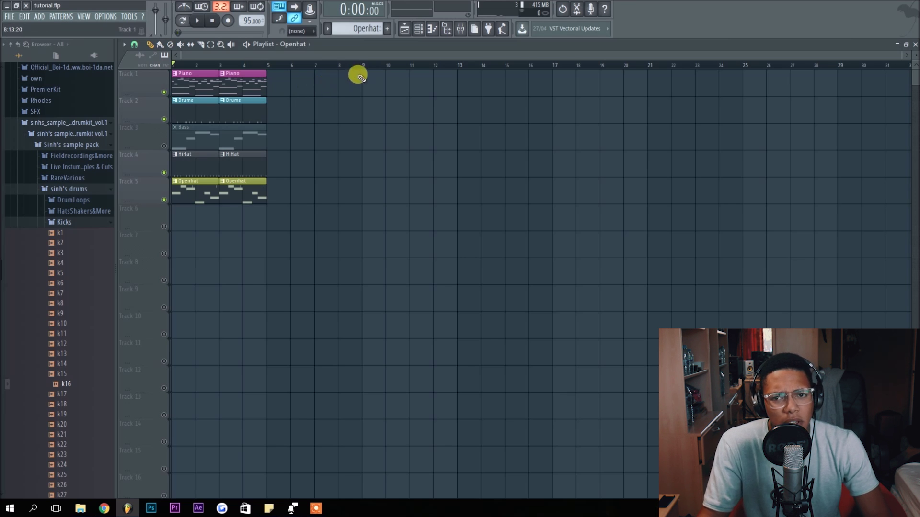
# Show the channel rack and create a new pattern named Ride
pyautogui.click(420, 28)
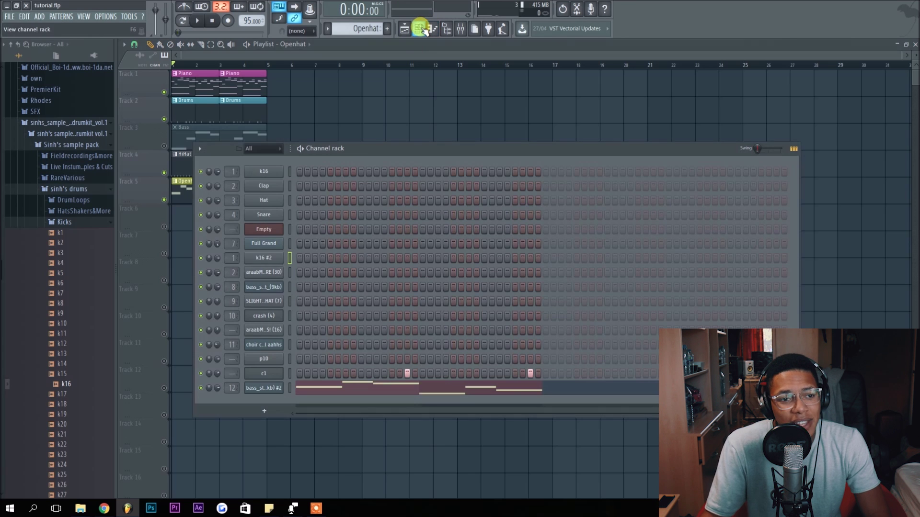
pyautogui.click(386, 29)
pyautogui.write('Ride')
pyautogui.press('Return')
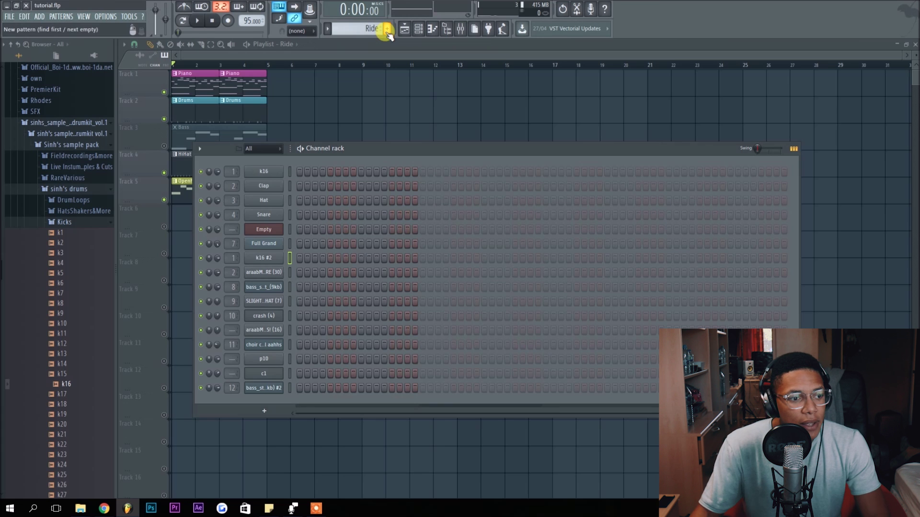
# Add SLIGHTOPENHAT (7) from the Hatz & Cymz folder of SLIGHTSOUNDKITVOL3 as a new channel
pyautogui.click(79, 189)
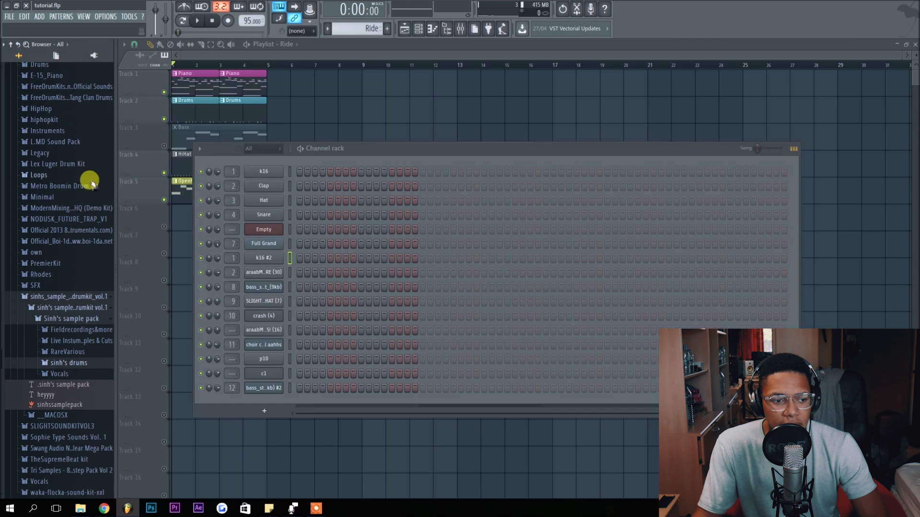
pyautogui.scroll(-3, 81, 267)
pyautogui.click(79, 307)
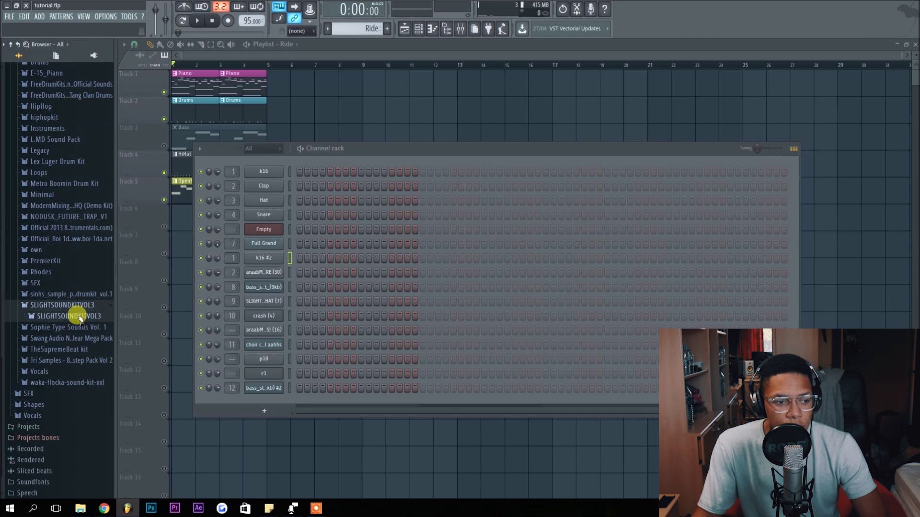
pyautogui.click(77, 316)
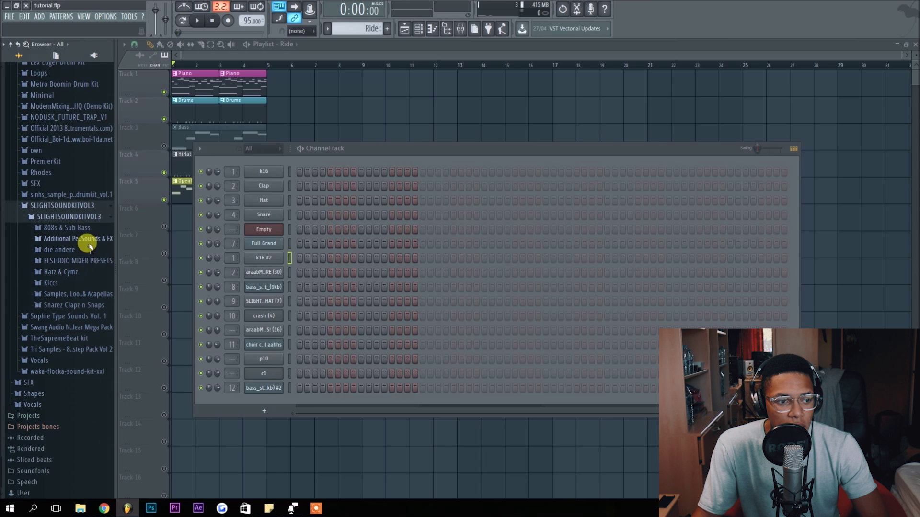
pyautogui.click(72, 272)
pyautogui.moveTo(86, 453); pyautogui.dragTo(250, 404)
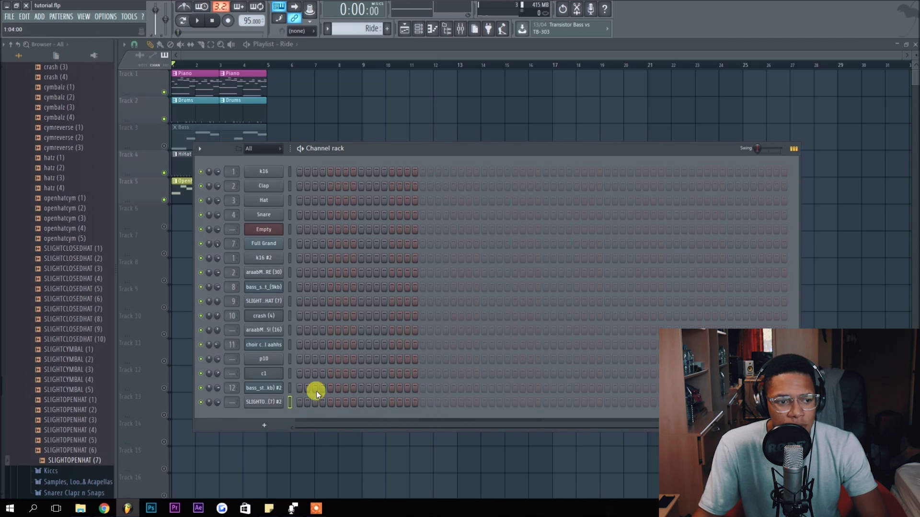
# Place the Ride pattern on playlist Track 6 and program SLIGHTOPENHAT (7) #2 hits on every fourth step across two bars
pyautogui.click(185, 207)
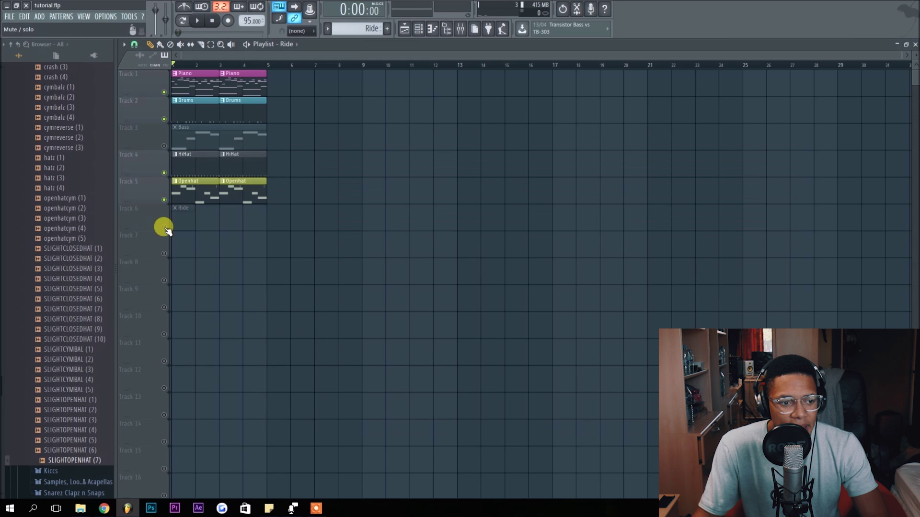
pyautogui.click(418, 30)
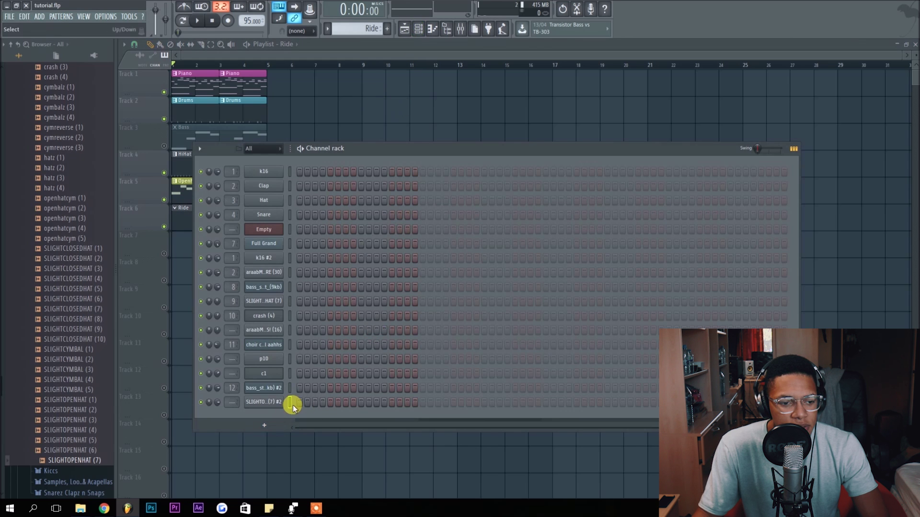
pyautogui.click(298, 403)
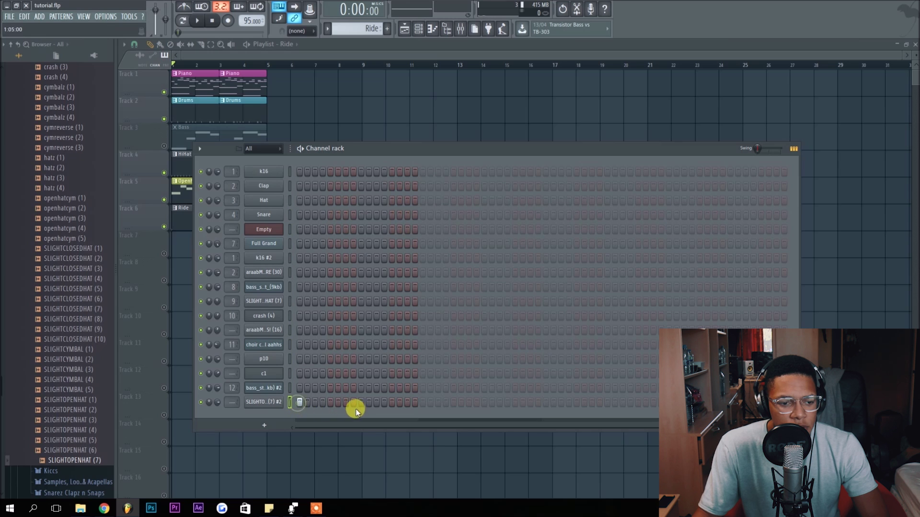
pyautogui.press('space')
pyautogui.press('space')
pyautogui.click(330, 403)
pyautogui.click(392, 402)
pyautogui.click(423, 402)
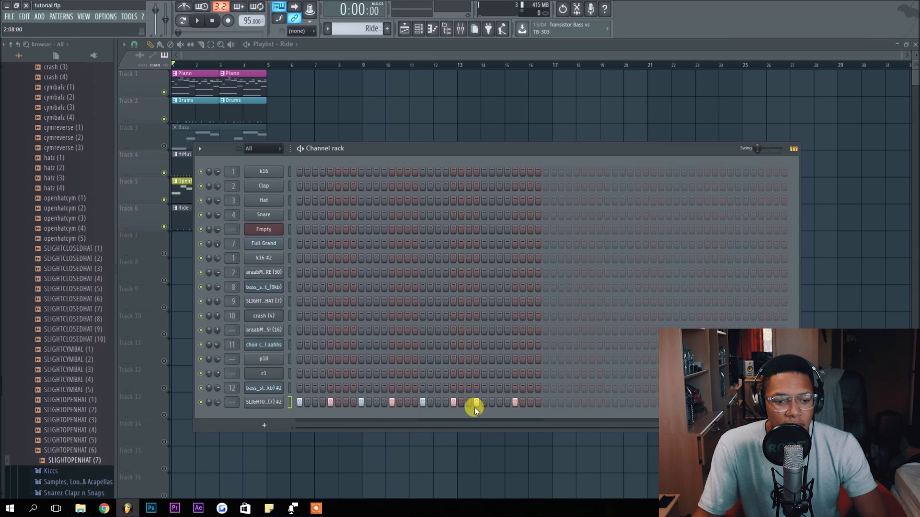
# Lower the velocity of every second hit of SLIGHTOPENHAT (7) #2 in the piano roll
pyautogui.rightClick(265, 401)
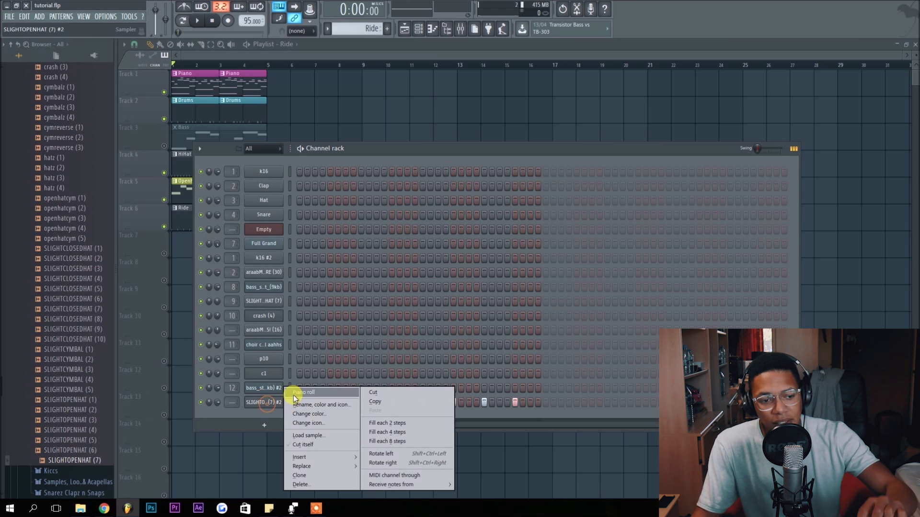
pyautogui.click(297, 390)
pyautogui.scroll(-2, 269, 354)
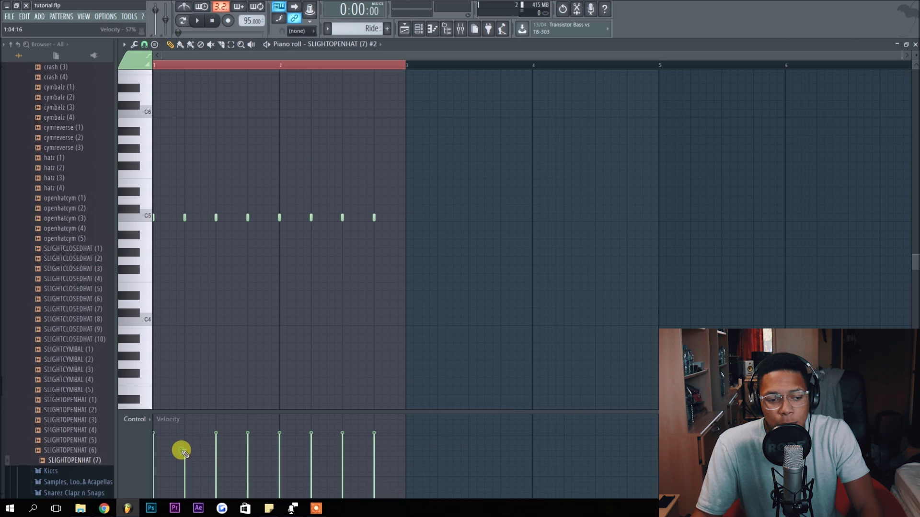
pyautogui.click(311, 449)
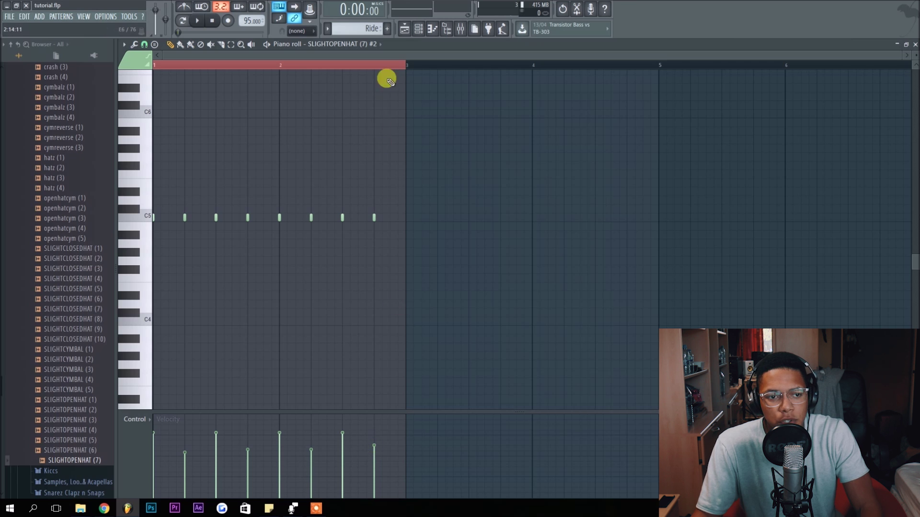
# Add a second Ride clip at bar 3 on Track 6 and turn down the SLIGHTOPENHAT (7) #2 channel volume during playback
pyautogui.click(404, 29)
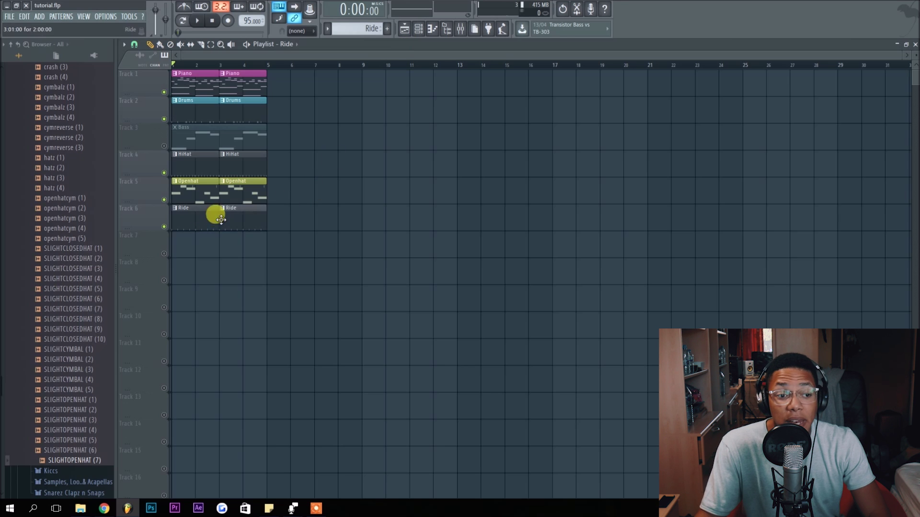
pyautogui.click(417, 28)
pyautogui.press('space')
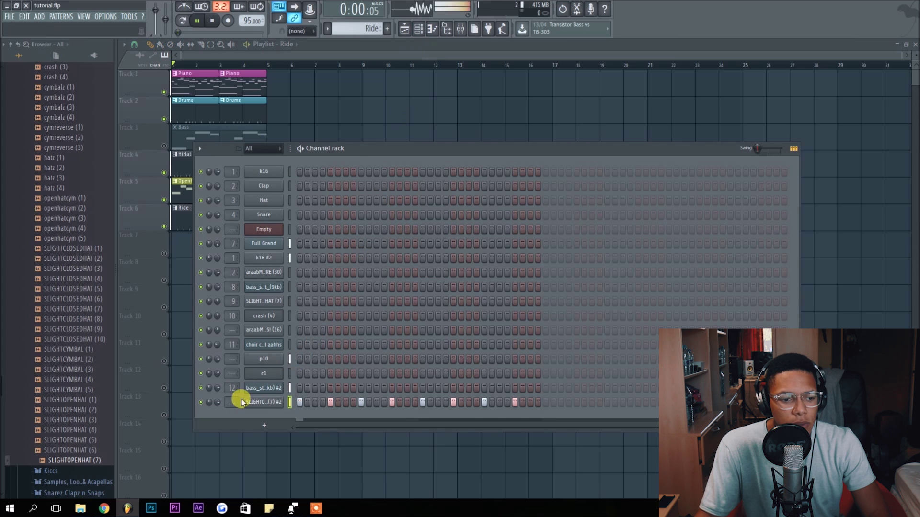
pyautogui.moveTo(220, 405); pyautogui.dragTo(218, 424)
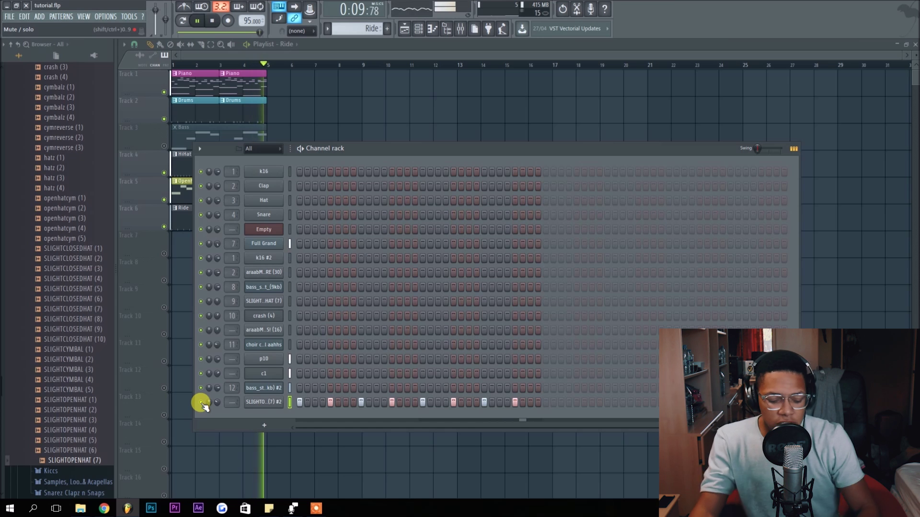
pyautogui.press('space')
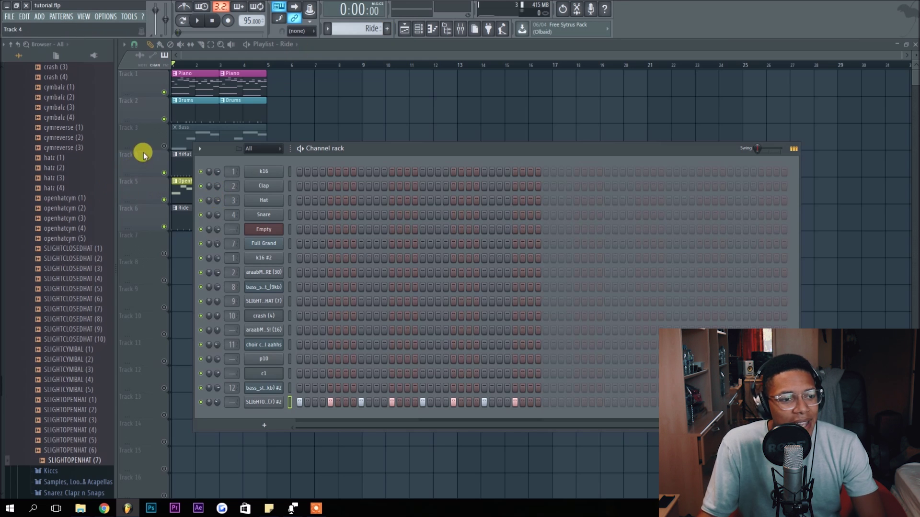
# Collapse the Hatz & Cymz sample folder and add Nexus as a new instrument channel
pyautogui.scroll(6, 76, 184)
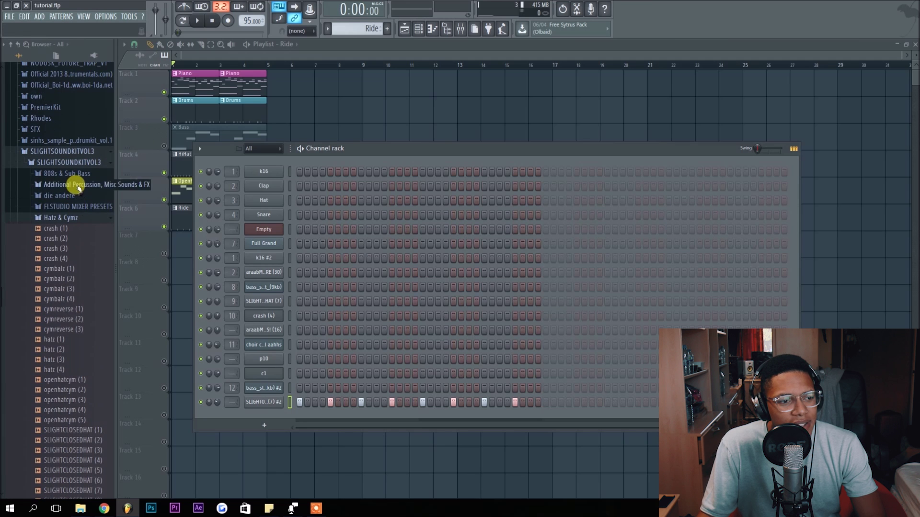
pyautogui.click(67, 218)
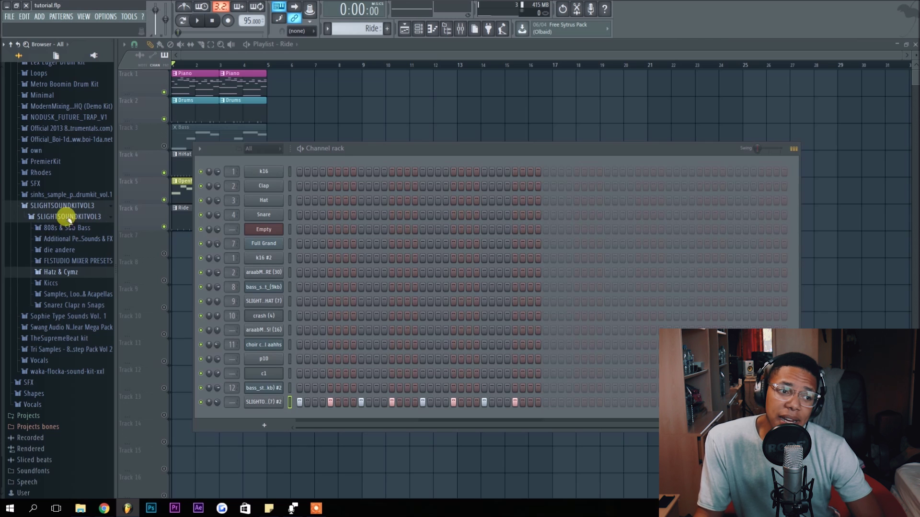
pyautogui.scroll(7, 67, 211)
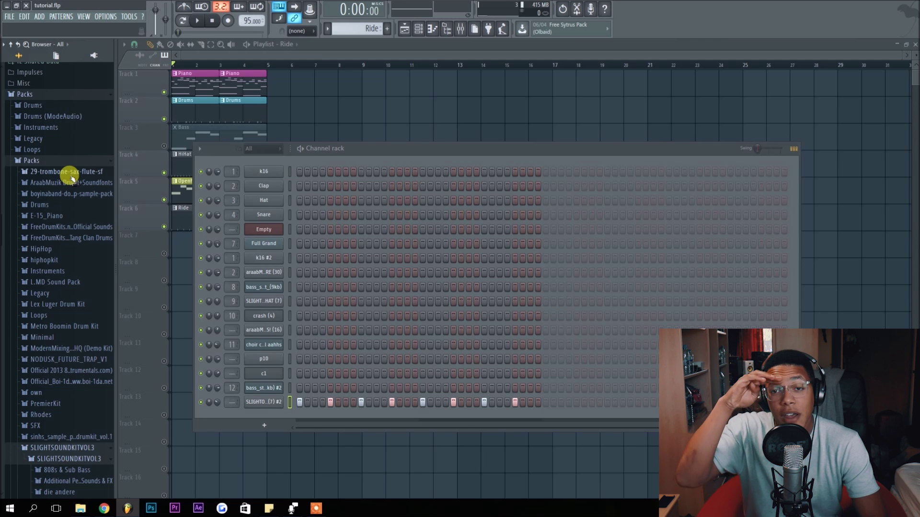
pyautogui.click(46, 17)
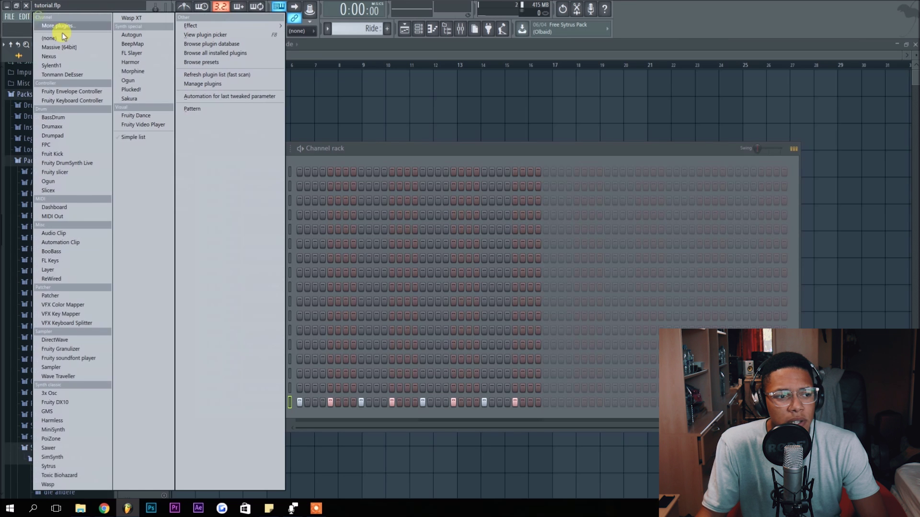
pyautogui.click(83, 57)
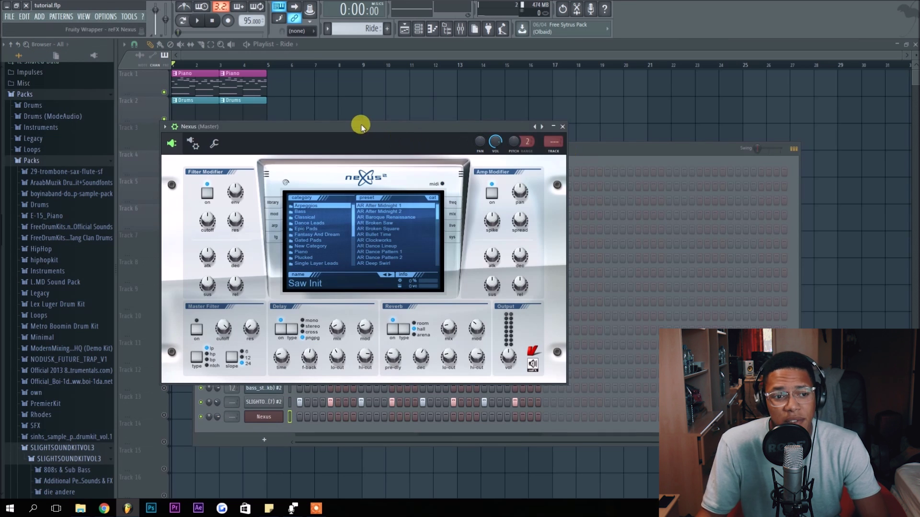
pyautogui.moveTo(373, 127); pyautogui.dragTo(568, 59)
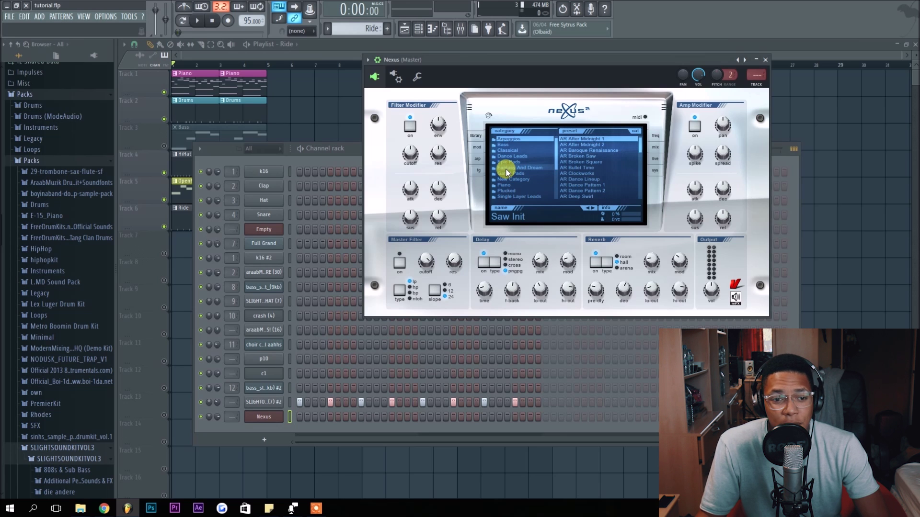
# Load the BR Hollywood Brass preset from the Classical category in Nexus and try it with the beat at 41% channel volume
pyautogui.scroll(-3, 507, 172)
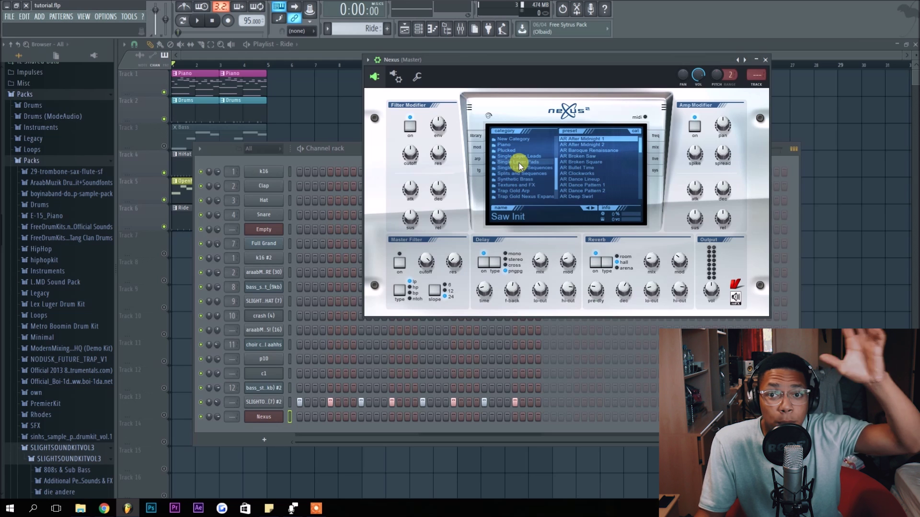
pyautogui.scroll(2, 519, 171)
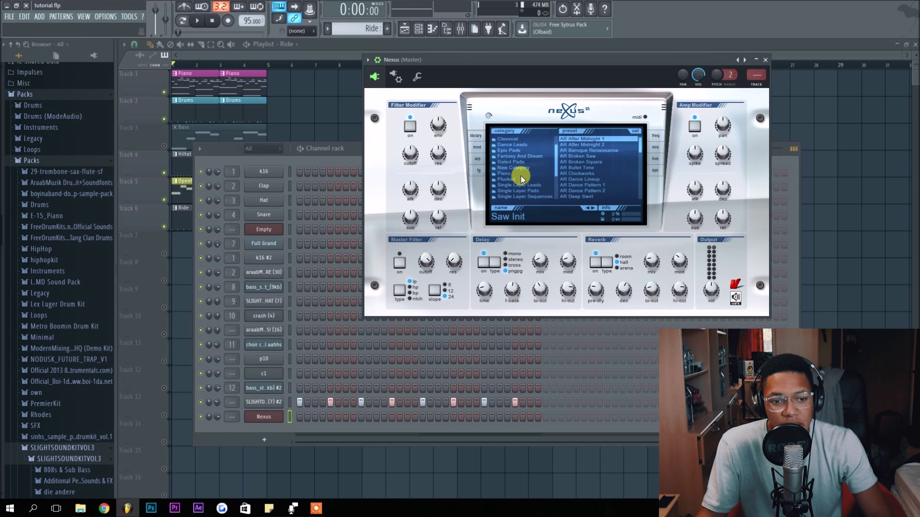
pyautogui.click(516, 139)
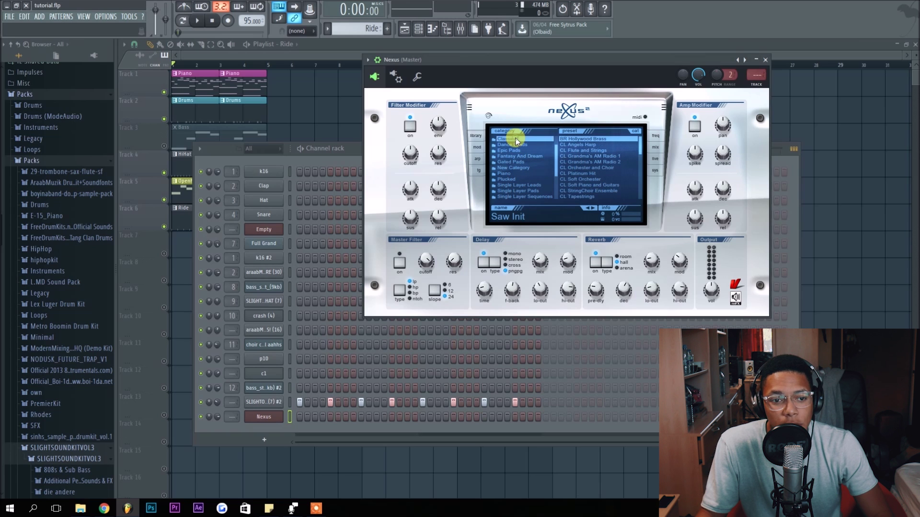
pyautogui.click(604, 139)
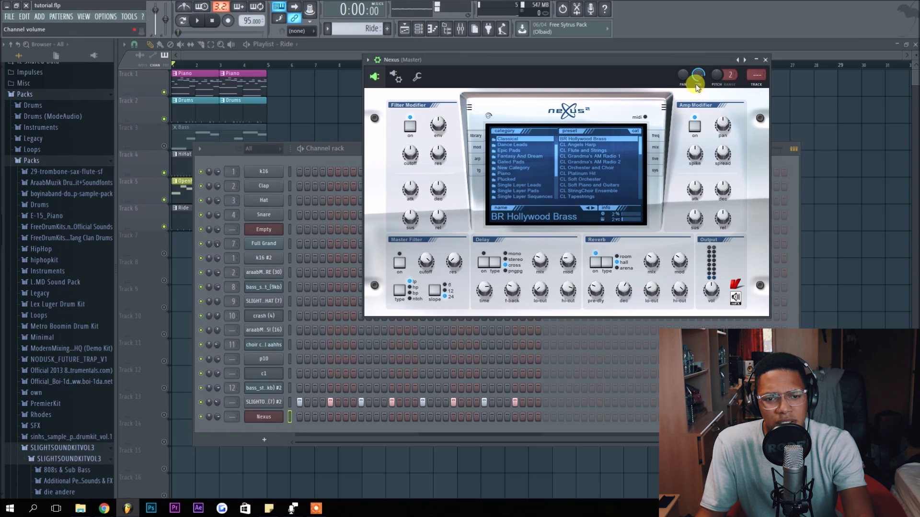
pyautogui.moveTo(695, 86); pyautogui.dragTo(696, 96)
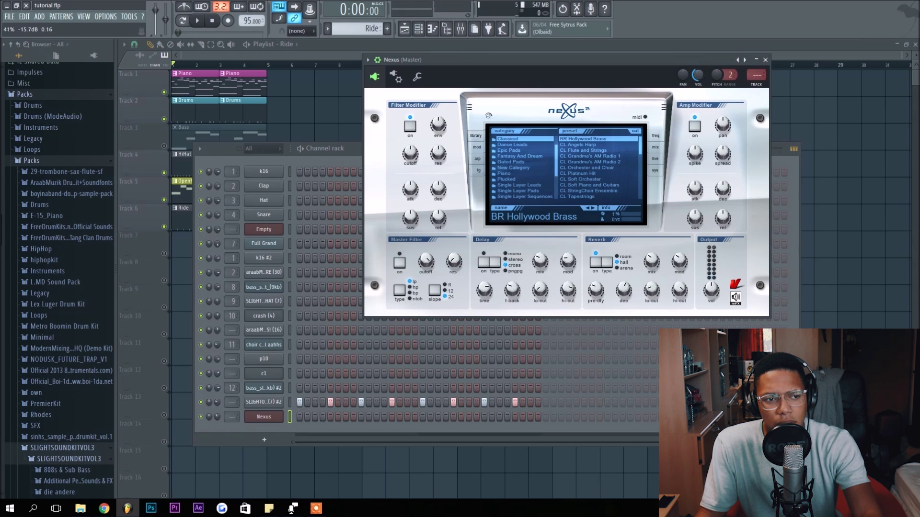
pyautogui.press('space')
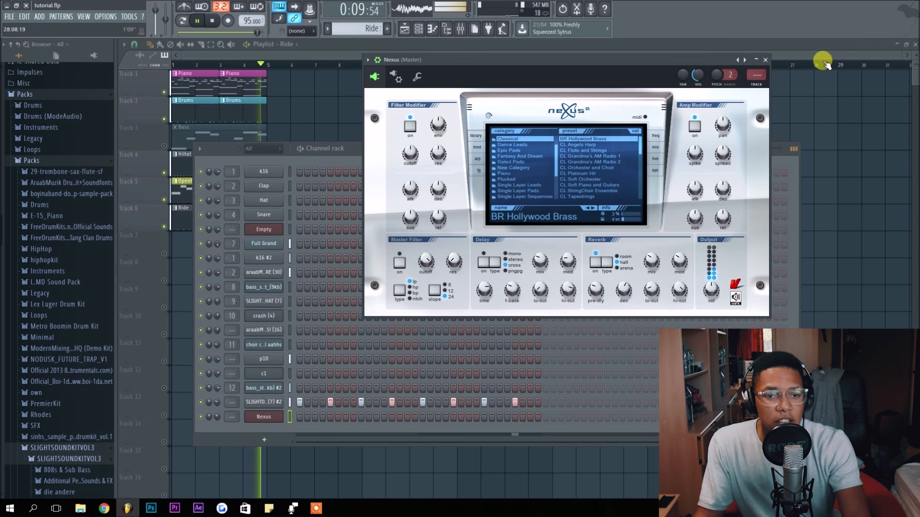
pyautogui.click(212, 20)
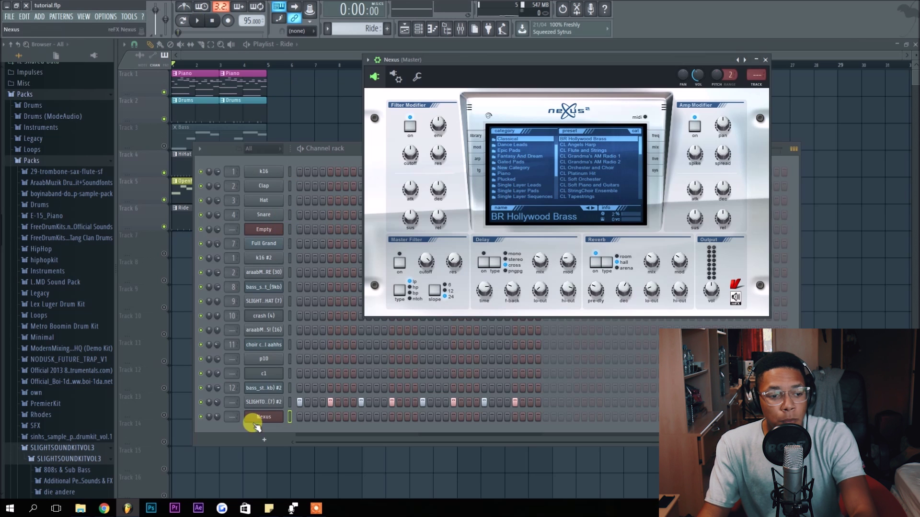
# Draw two one-bar notes for Nexus in the piano roll, A4 in bar 1 and F4 in bar 2
pyautogui.rightClick(263, 417)
pyautogui.click(302, 393)
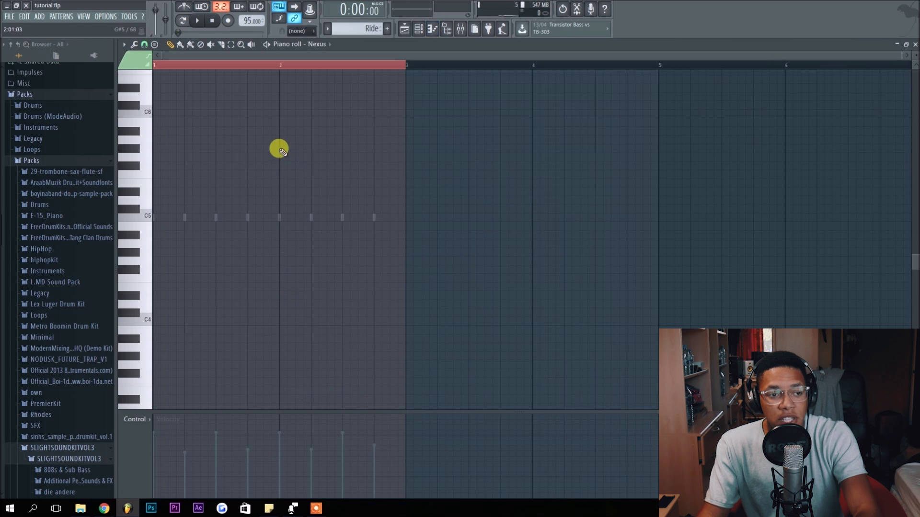
pyautogui.click(170, 244)
pyautogui.moveTo(188, 247); pyautogui.dragTo(273, 241)
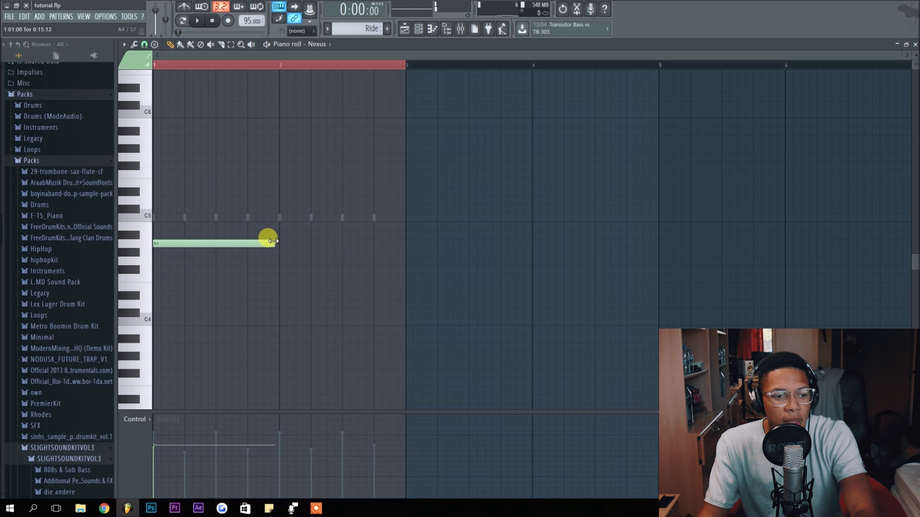
pyautogui.click(280, 278)
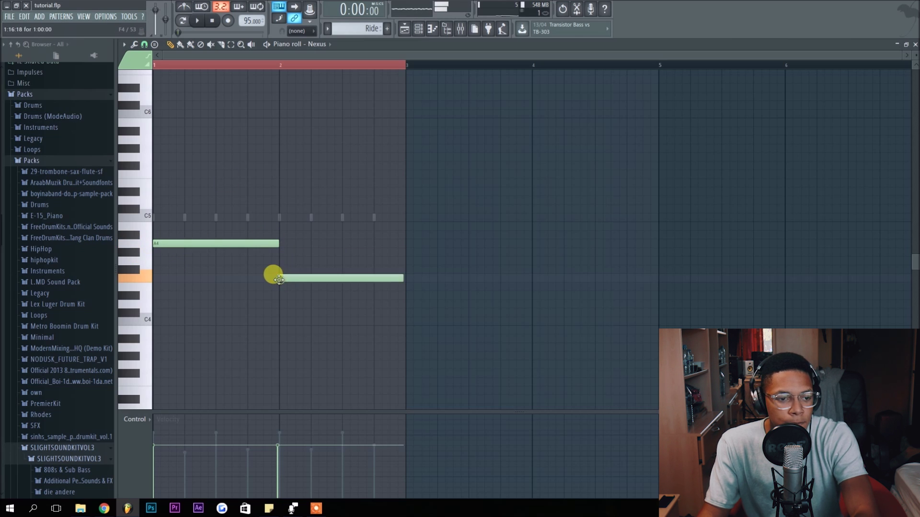
# Reduce the Nexus channel volume to 19% (-24.7 dB) while the song plays
pyautogui.press('space')
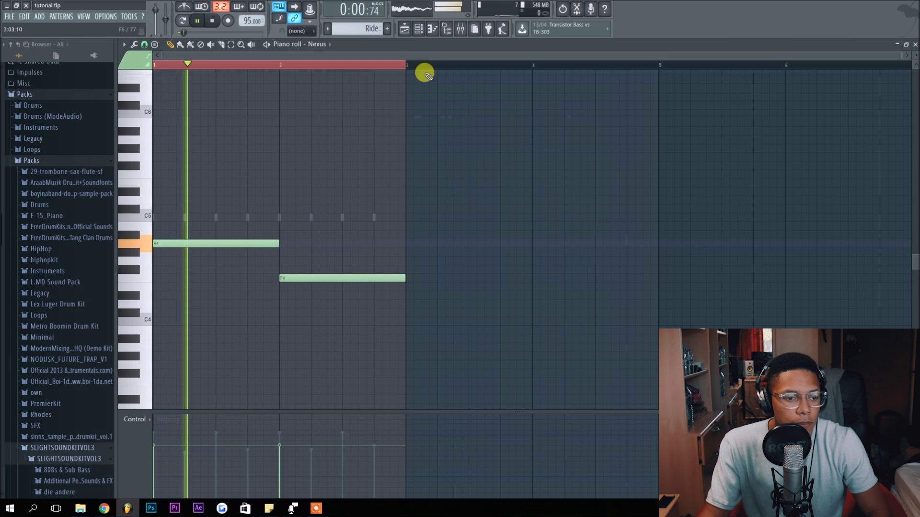
pyautogui.click(418, 29)
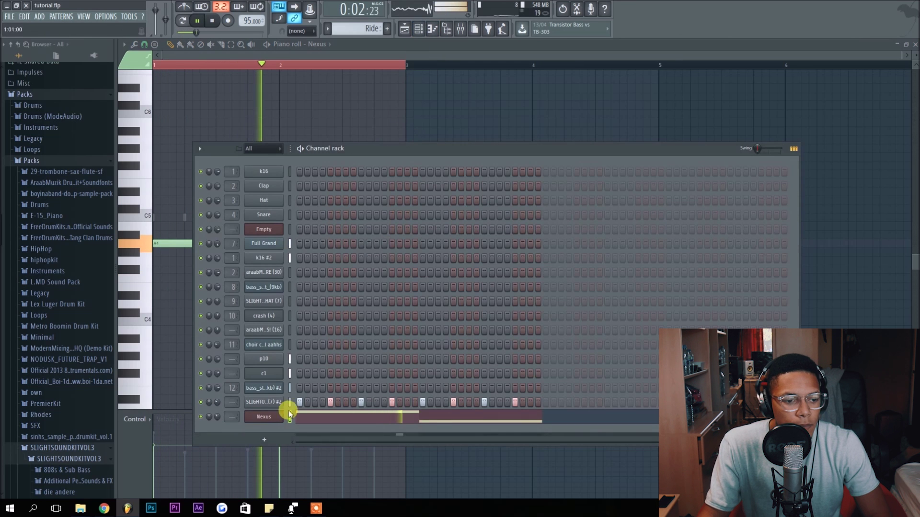
pyautogui.click(262, 415)
pyautogui.moveTo(698, 75); pyautogui.dragTo(698, 96)
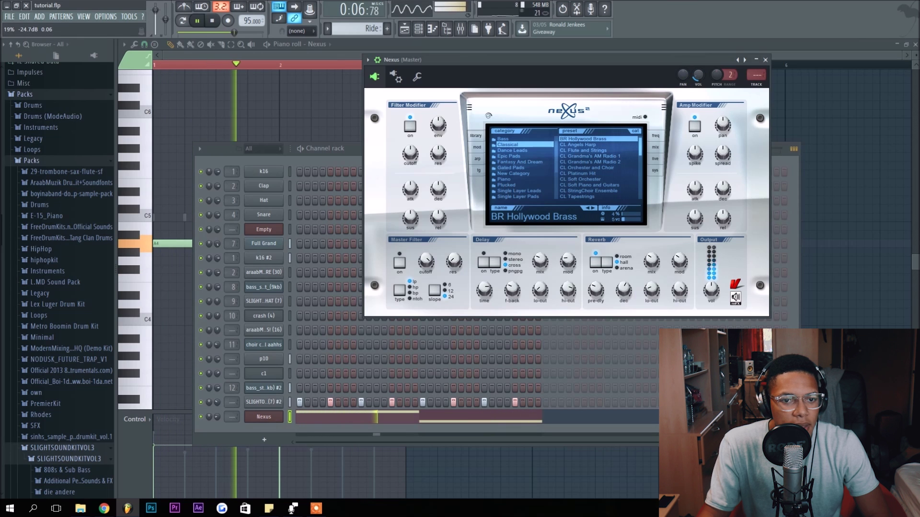
pyautogui.press('space')
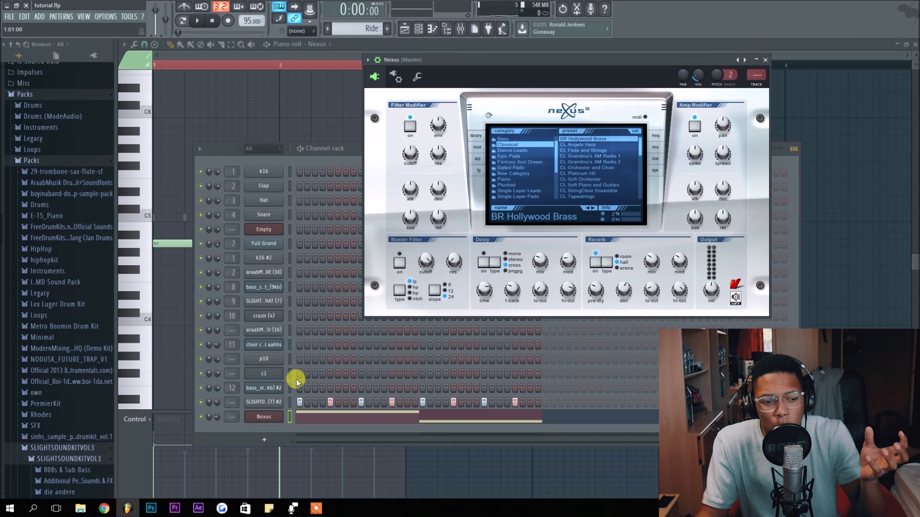
# Bring the channel rack to the front, listen to the beat with the brass notes and save the project as tutorial.flp
pyautogui.click(208, 427)
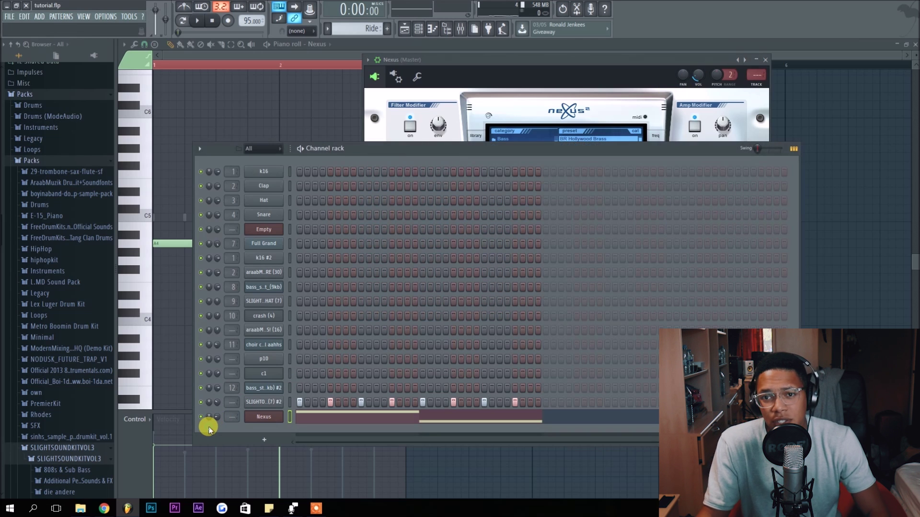
pyautogui.press('space')
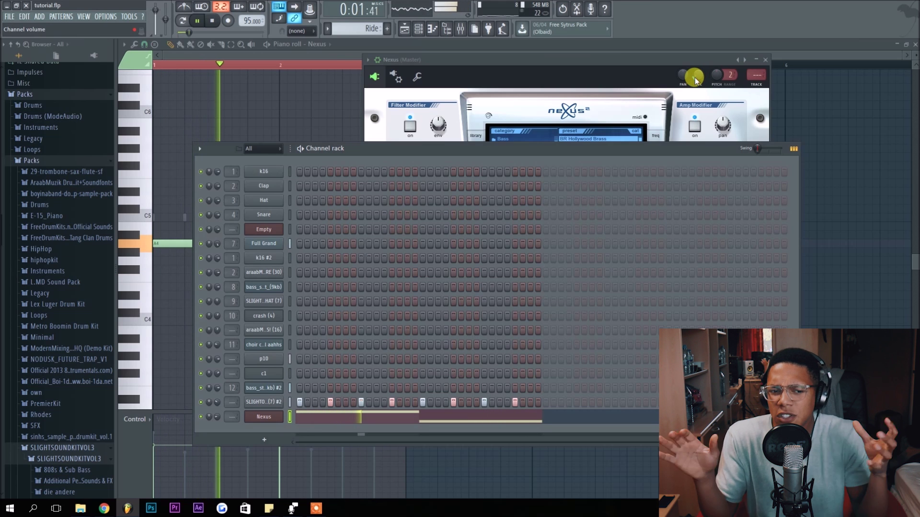
pyautogui.press('space')
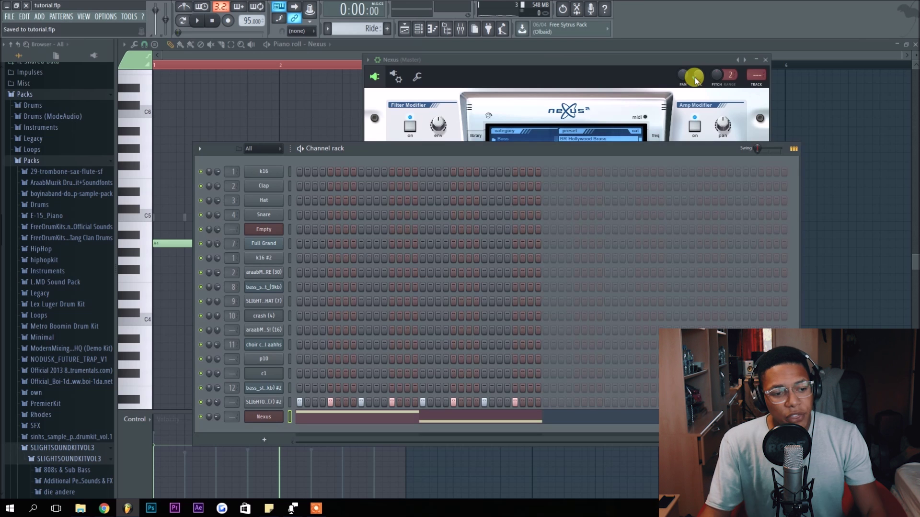
# Bring the playlist to the front and play the start of the arrangement with the brass and ride layer
pyautogui.click(404, 29)
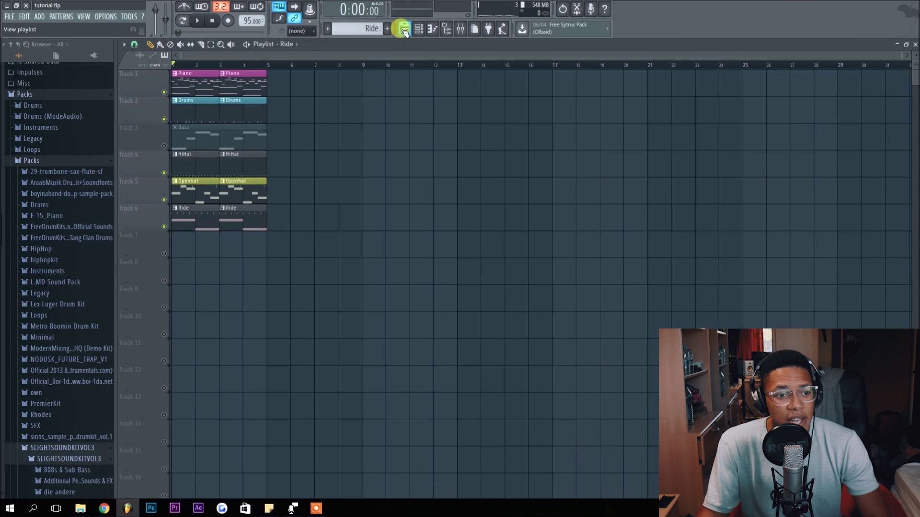
pyautogui.press('space')
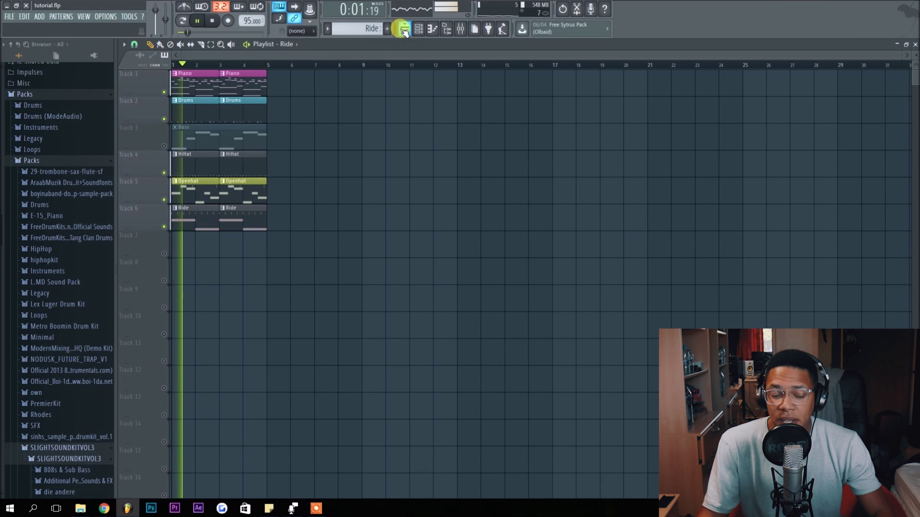
pyautogui.press('space')
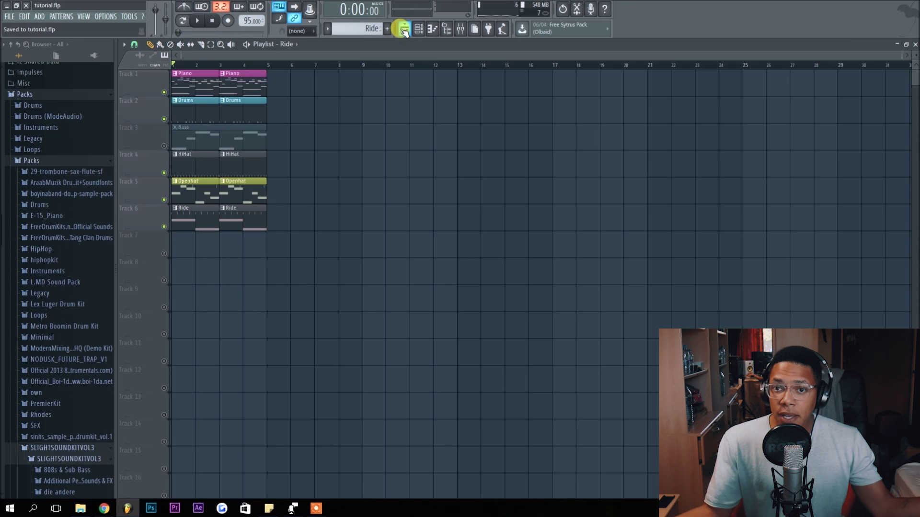